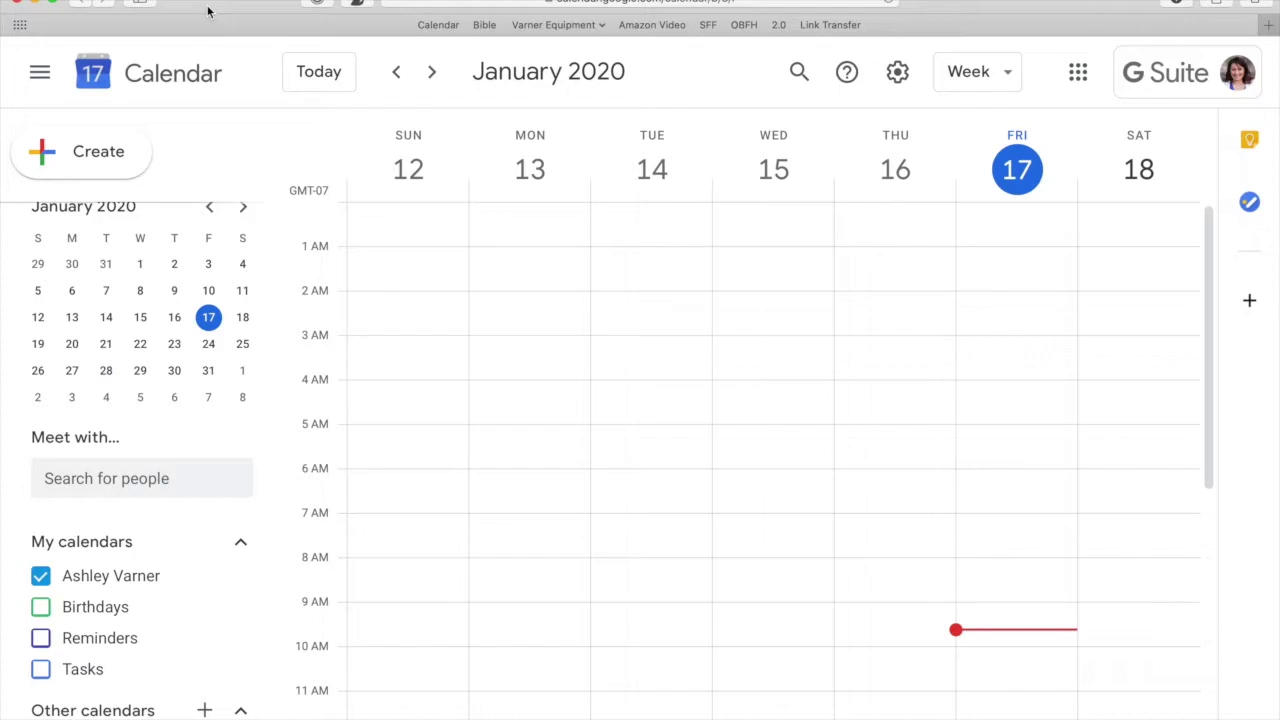
# - Add a new calendar called 'Timeblocking' and go back to the week view
pyautogui.scroll(-5, 740, 517)
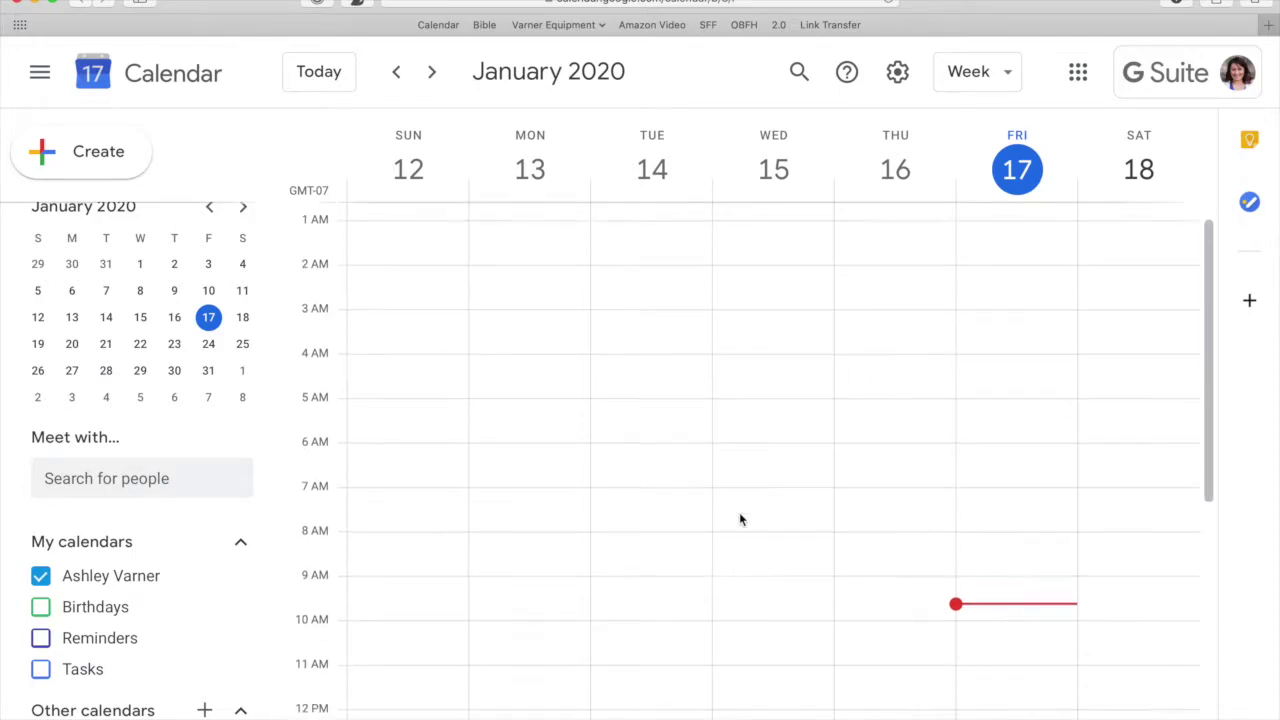
pyautogui.scroll(-1, 740, 519)
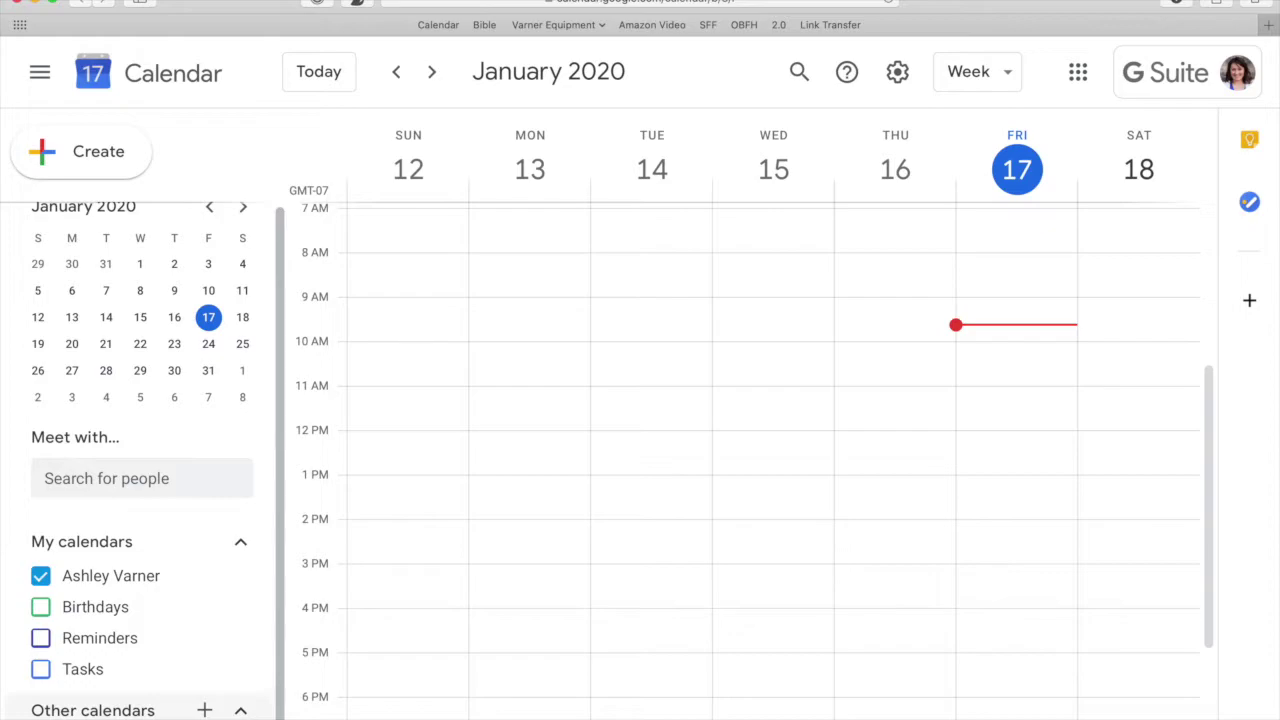
pyautogui.click(203, 710)
pyautogui.click(285, 556)
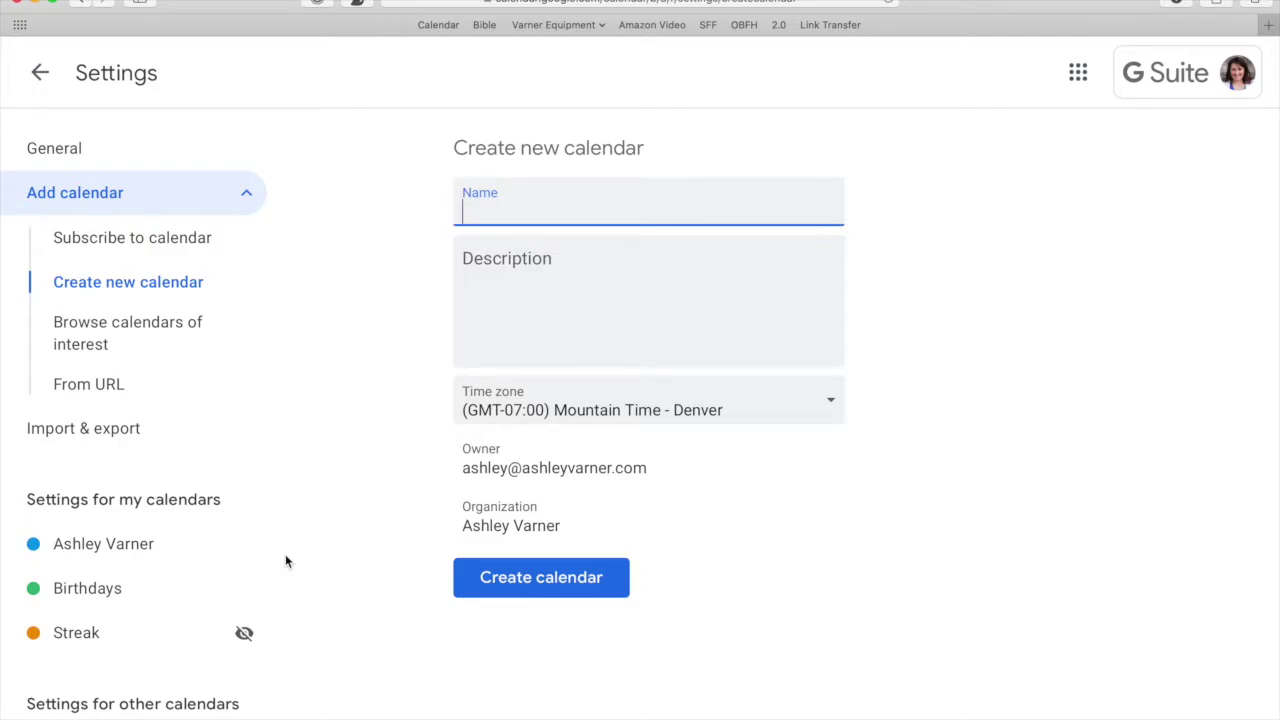
pyautogui.write('Timeblocking')
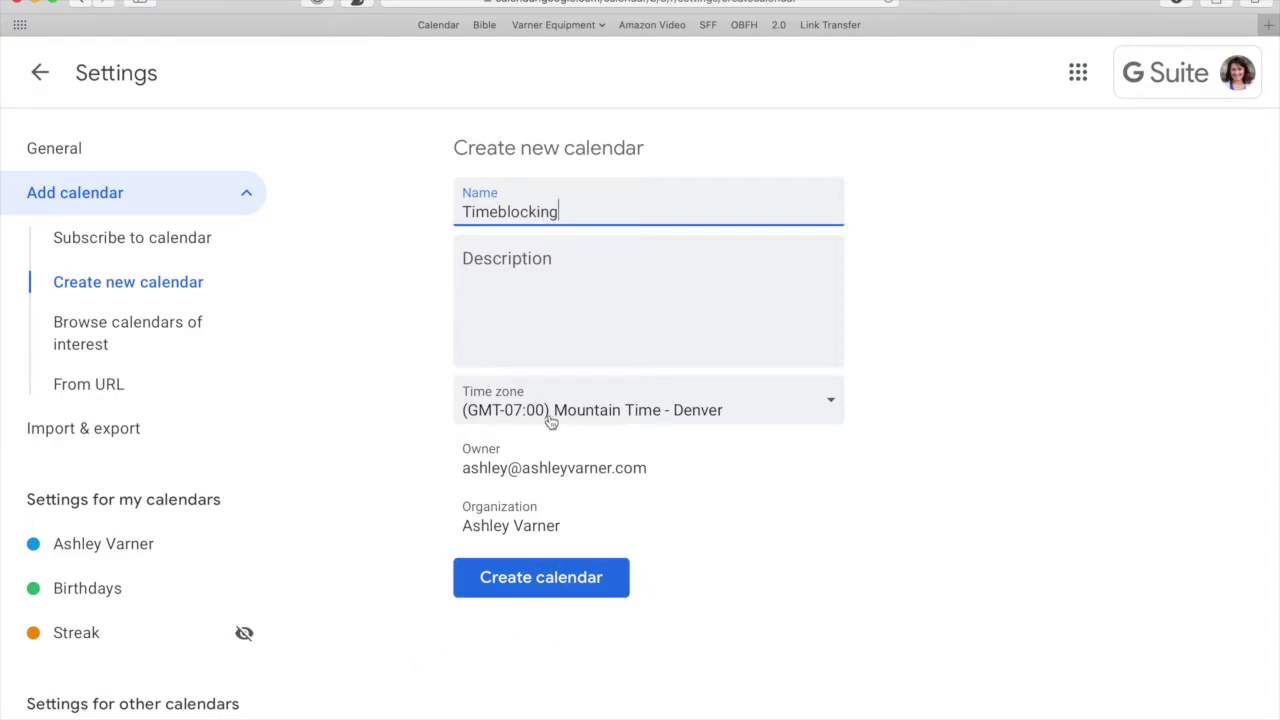
pyautogui.click(550, 588)
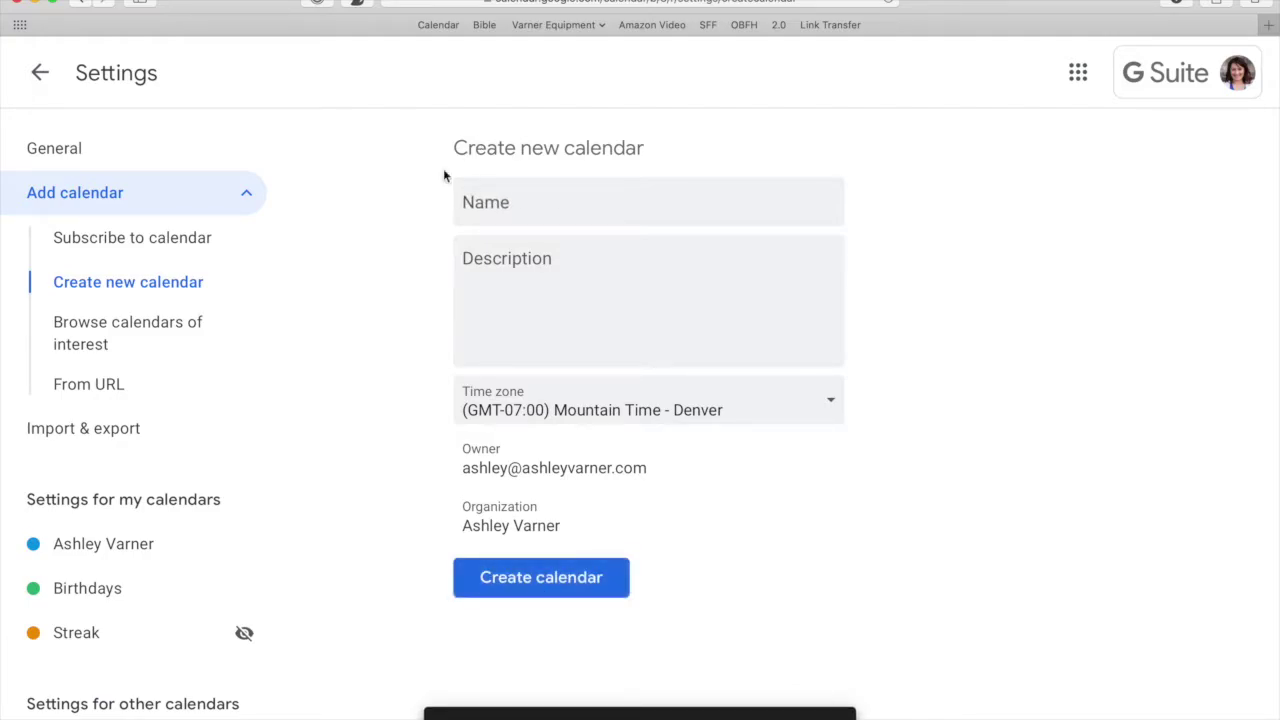
pyautogui.click(40, 80)
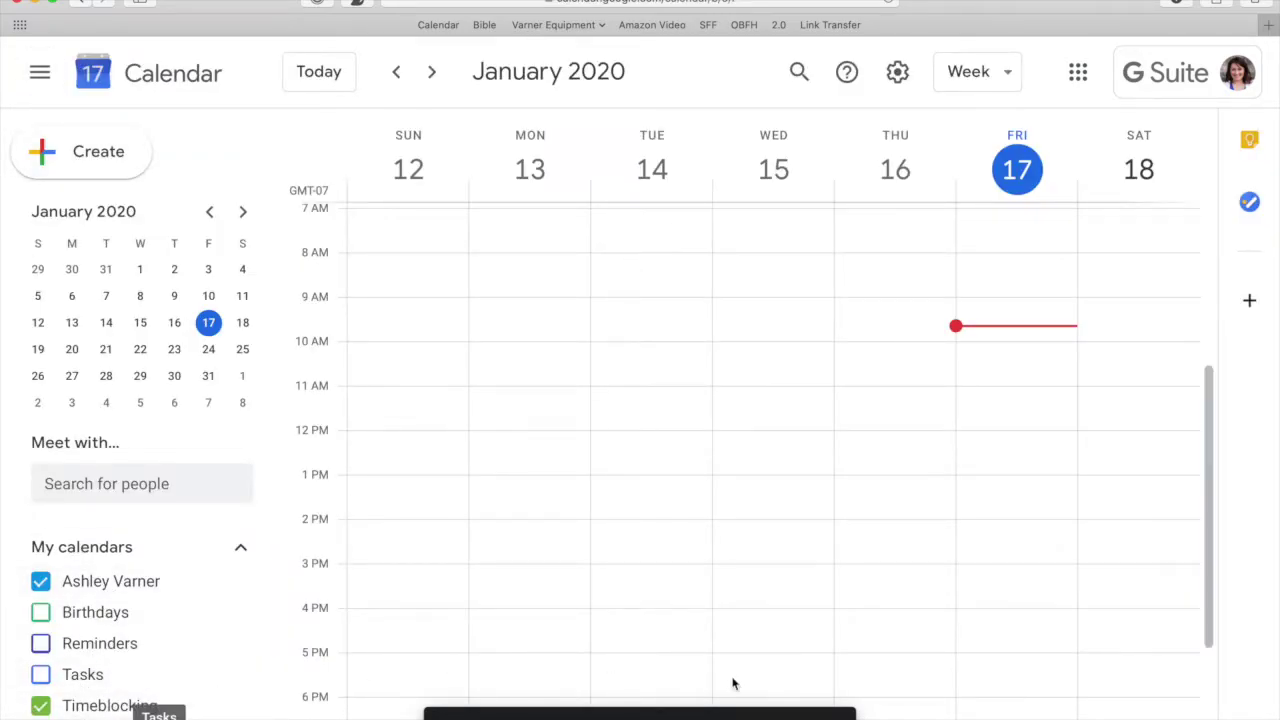
# - Try the Lavender and then the Wisteria preset colours on the Timeblocking calendar
pyautogui.scroll(-1, 232, 615)
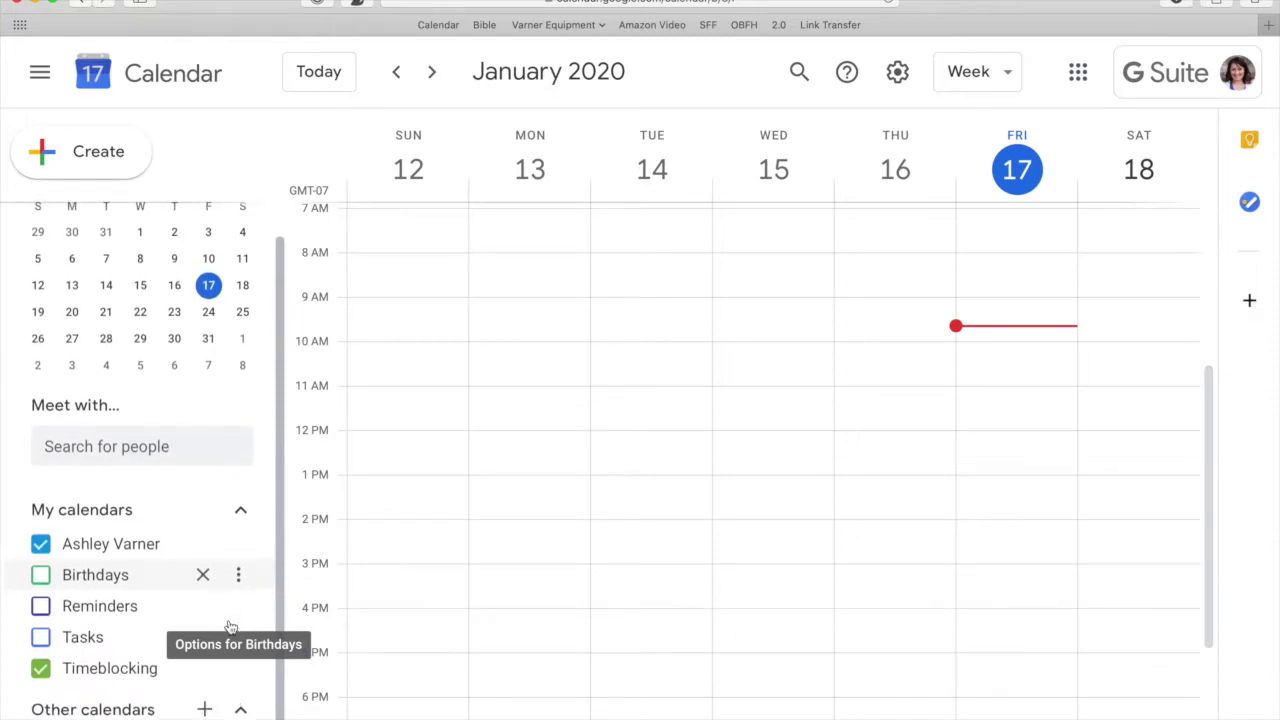
pyautogui.click(238, 666)
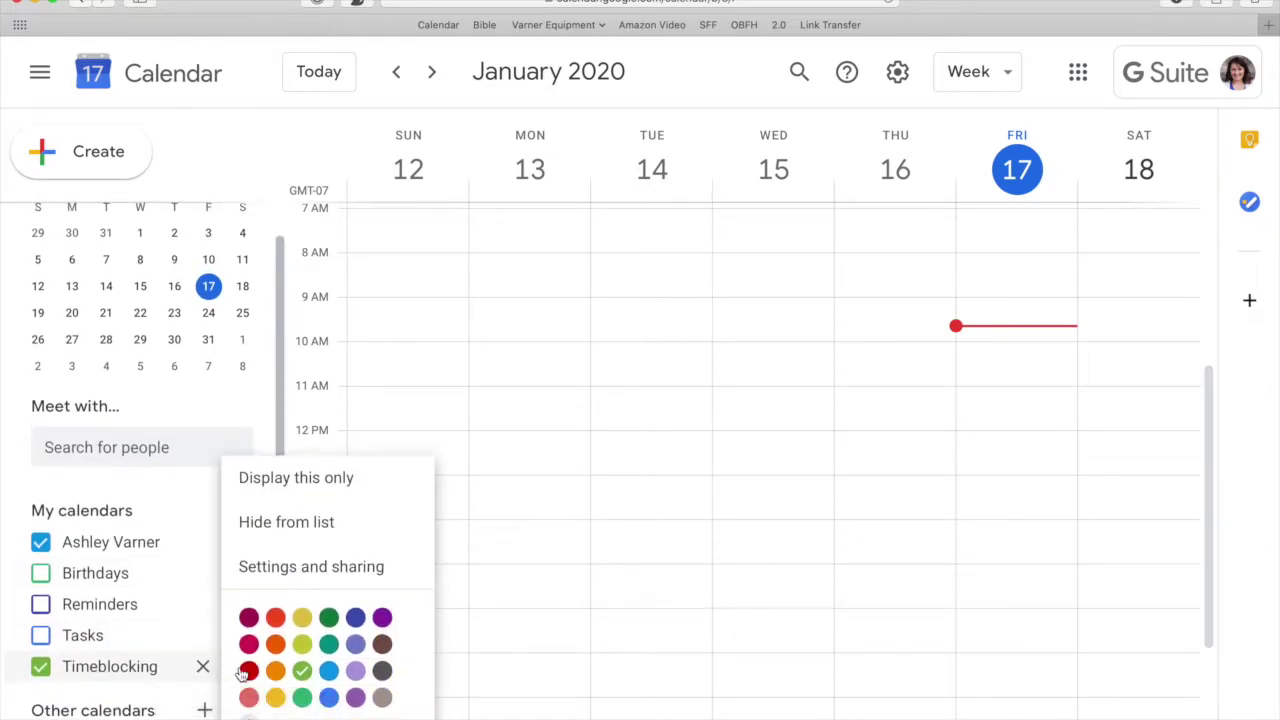
pyautogui.click(355, 650)
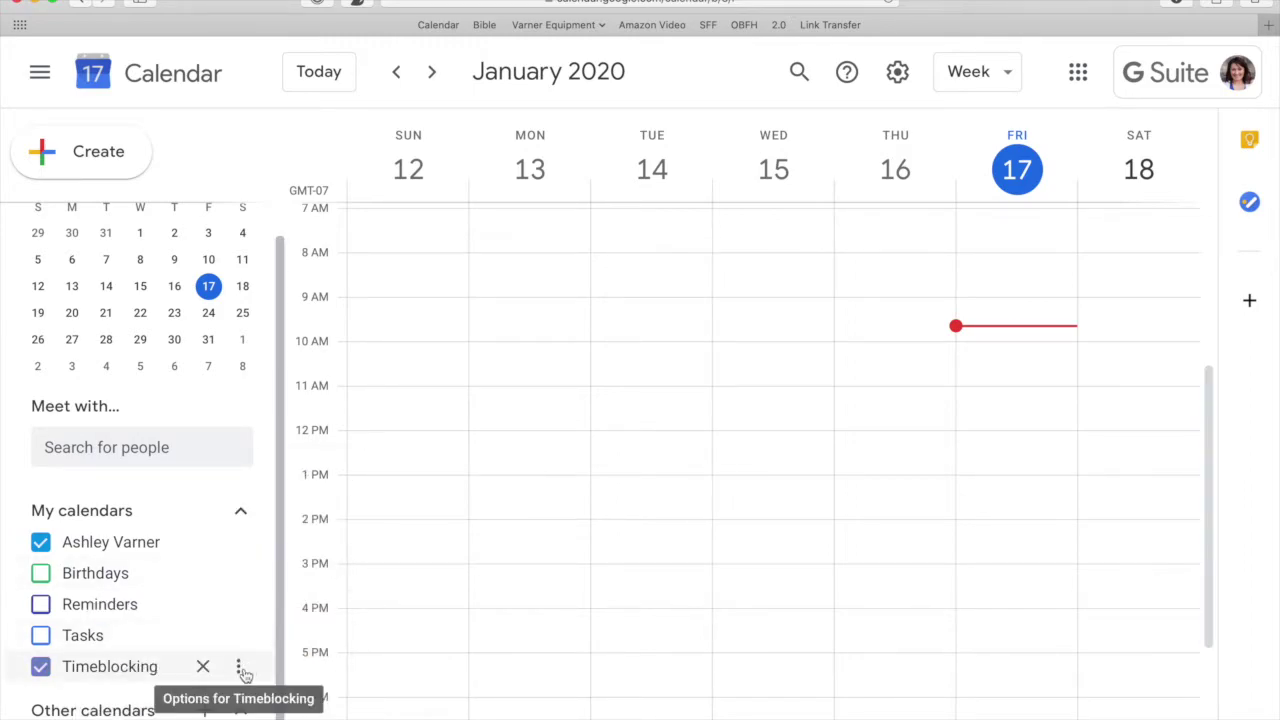
pyautogui.click(238, 666)
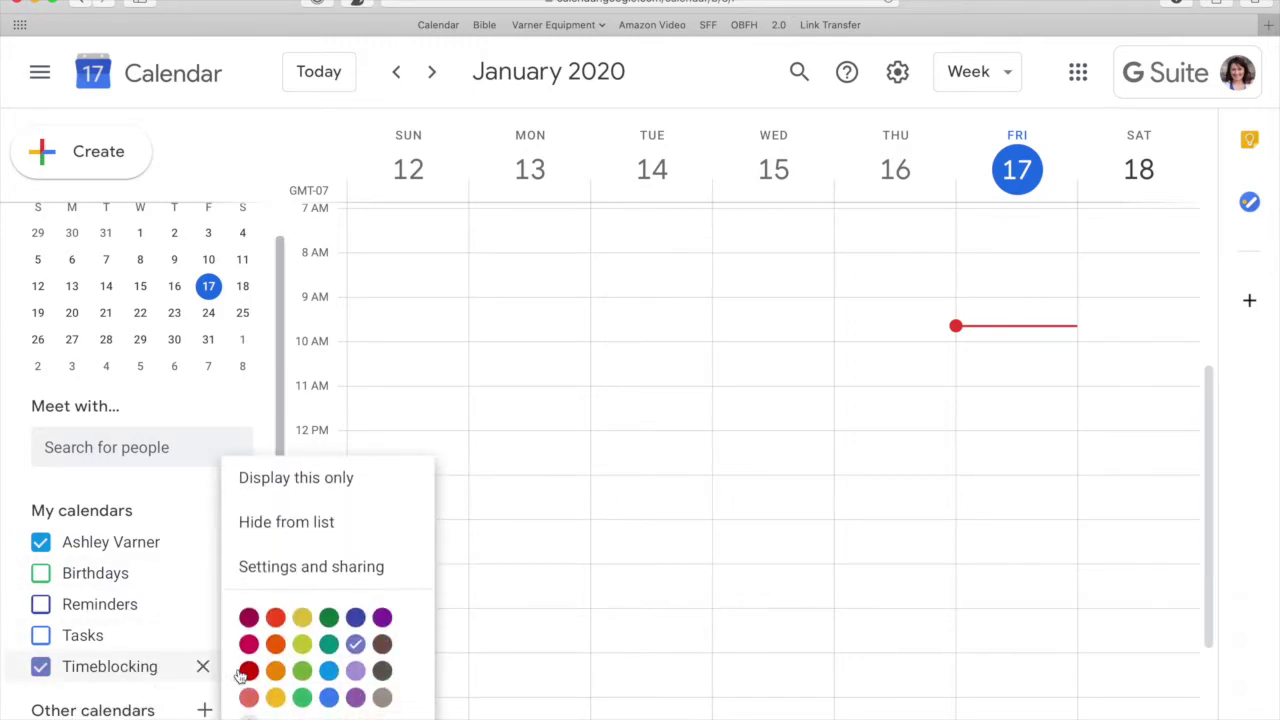
pyautogui.click(357, 674)
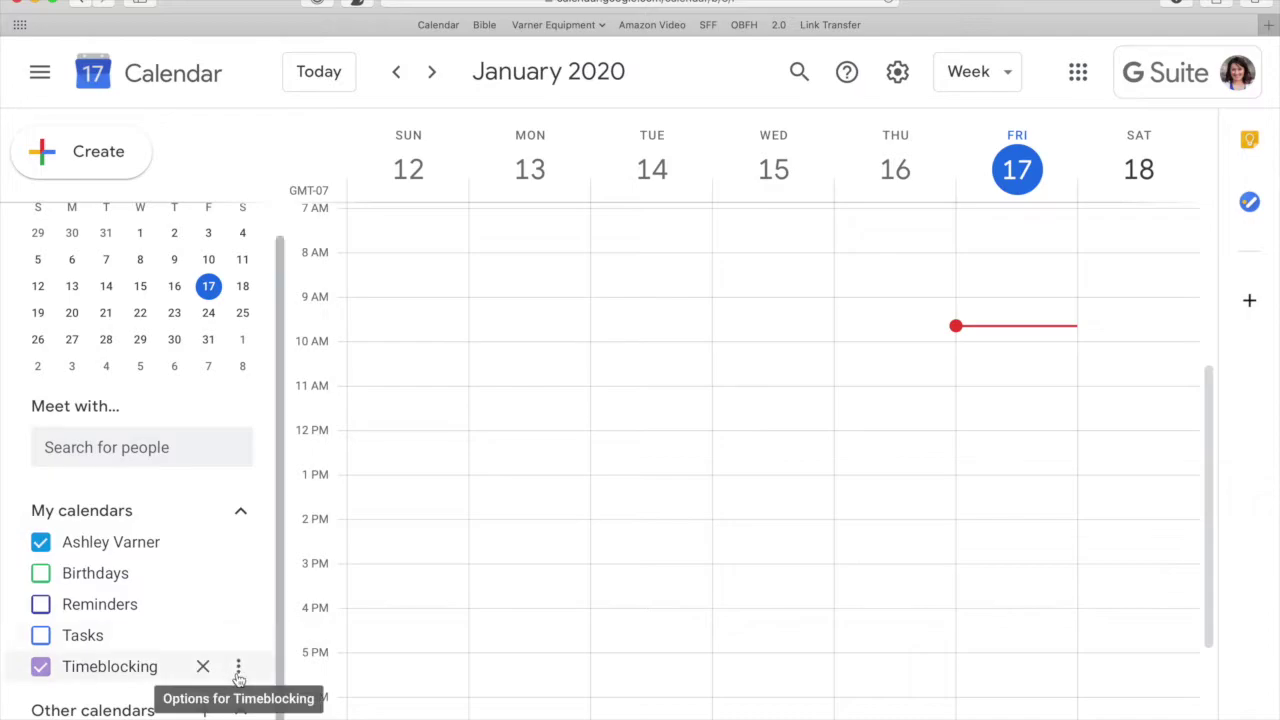
# - Switch Timeblocking to a custom pale lavender colour, #ede3ff, and save it
pyautogui.click(238, 668)
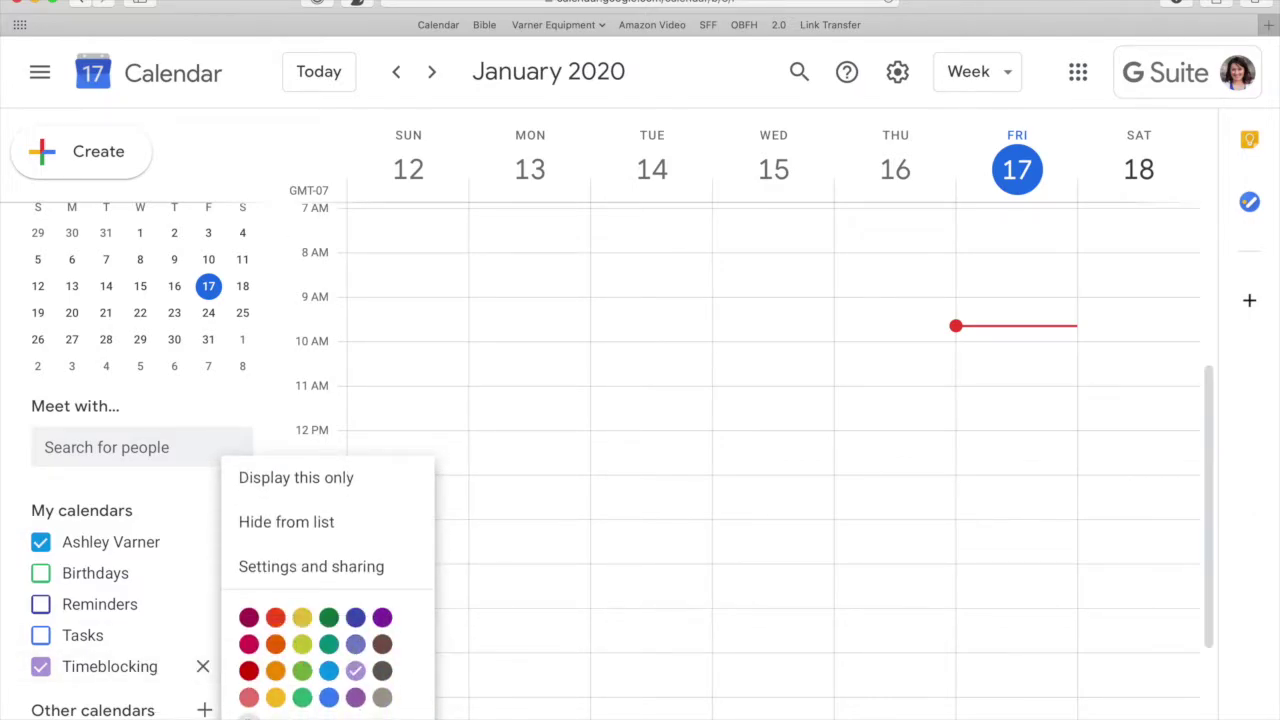
pyautogui.click(248, 716)
pyautogui.moveTo(573, 352); pyautogui.dragTo(537, 324)
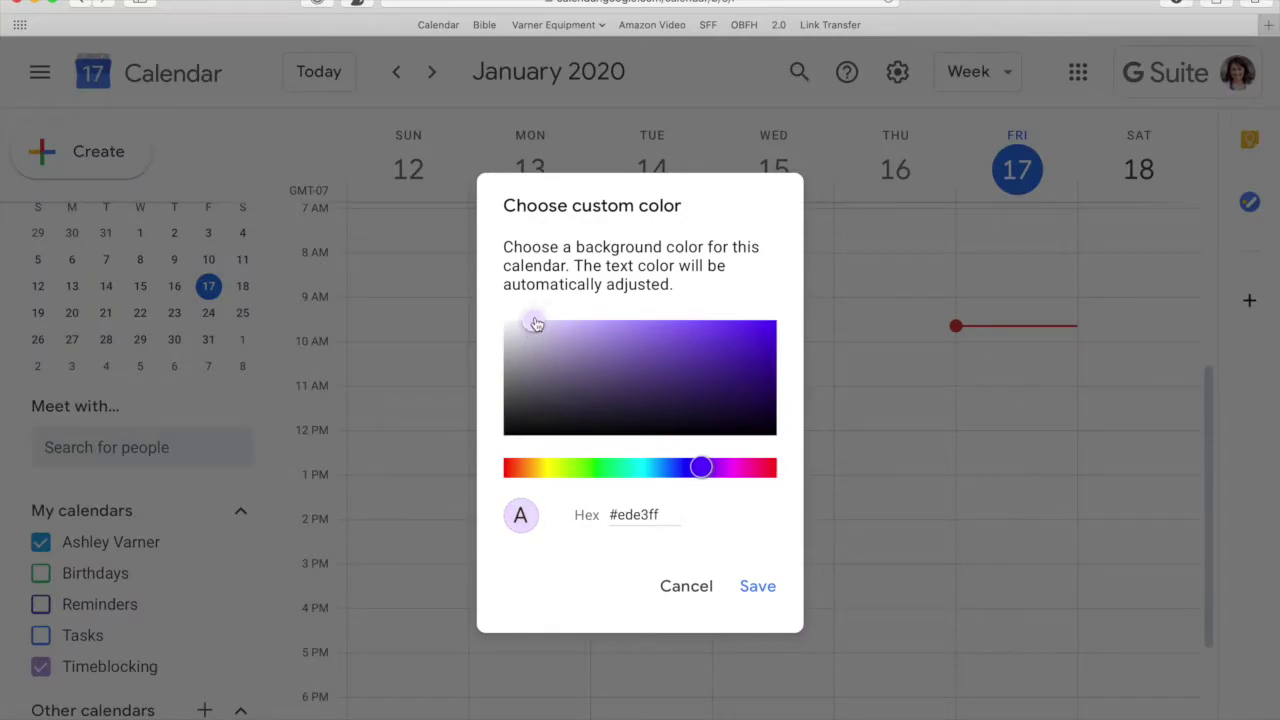
pyautogui.click(758, 594)
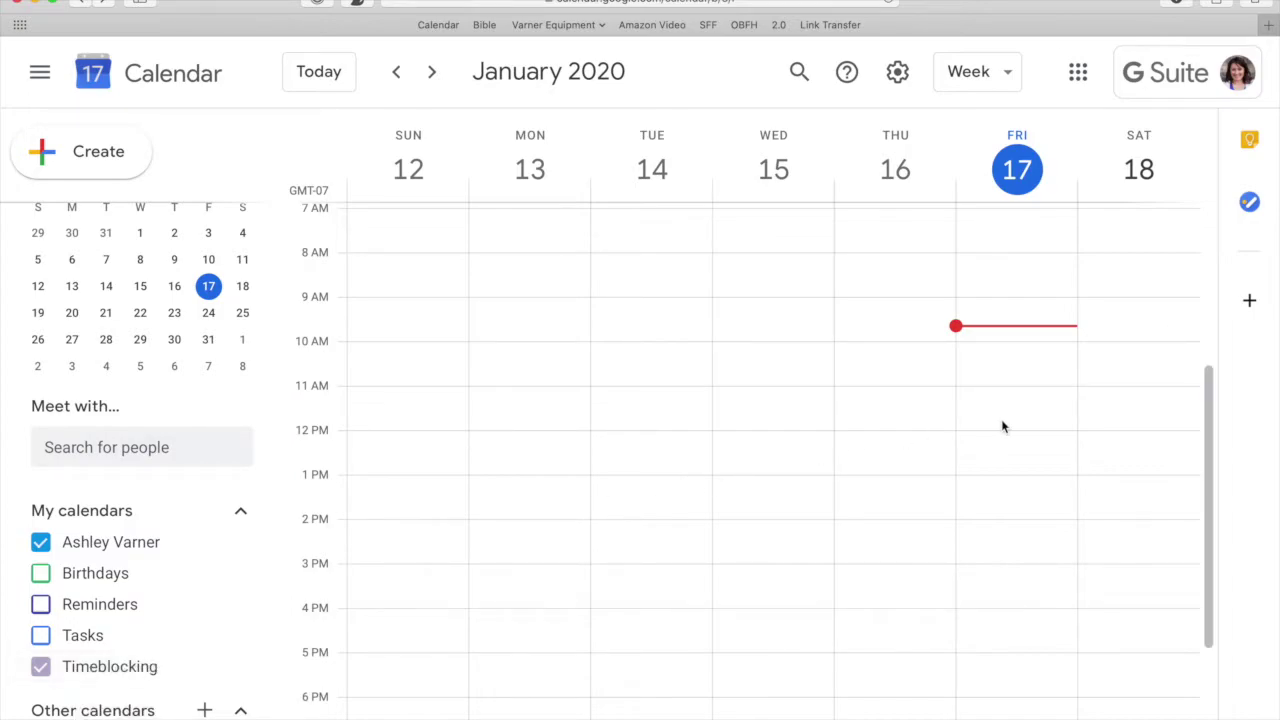
pyautogui.scroll(2, 1001, 419)
# - Draft 'Time with God' for Sunday, Jan 12, 6:00–6:15am on the Timeblocking calendar
pyautogui.scroll(-3, 1003, 427)
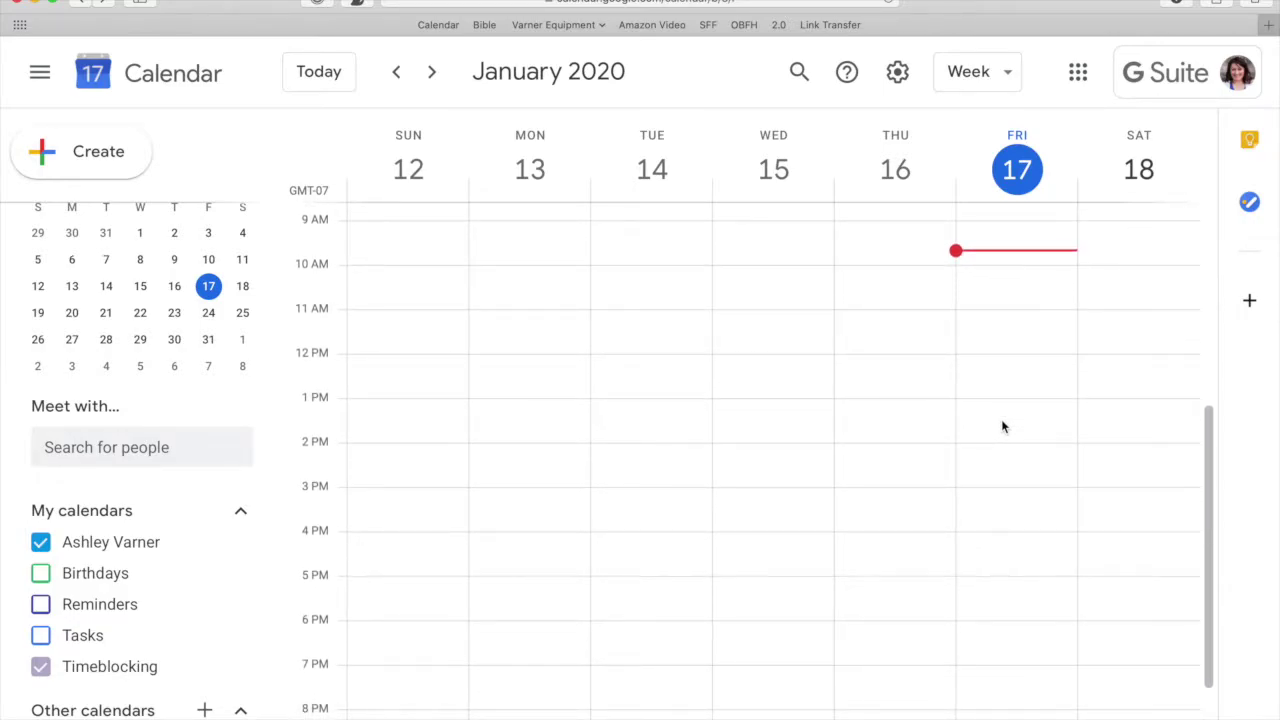
pyautogui.scroll(6, 900, 443)
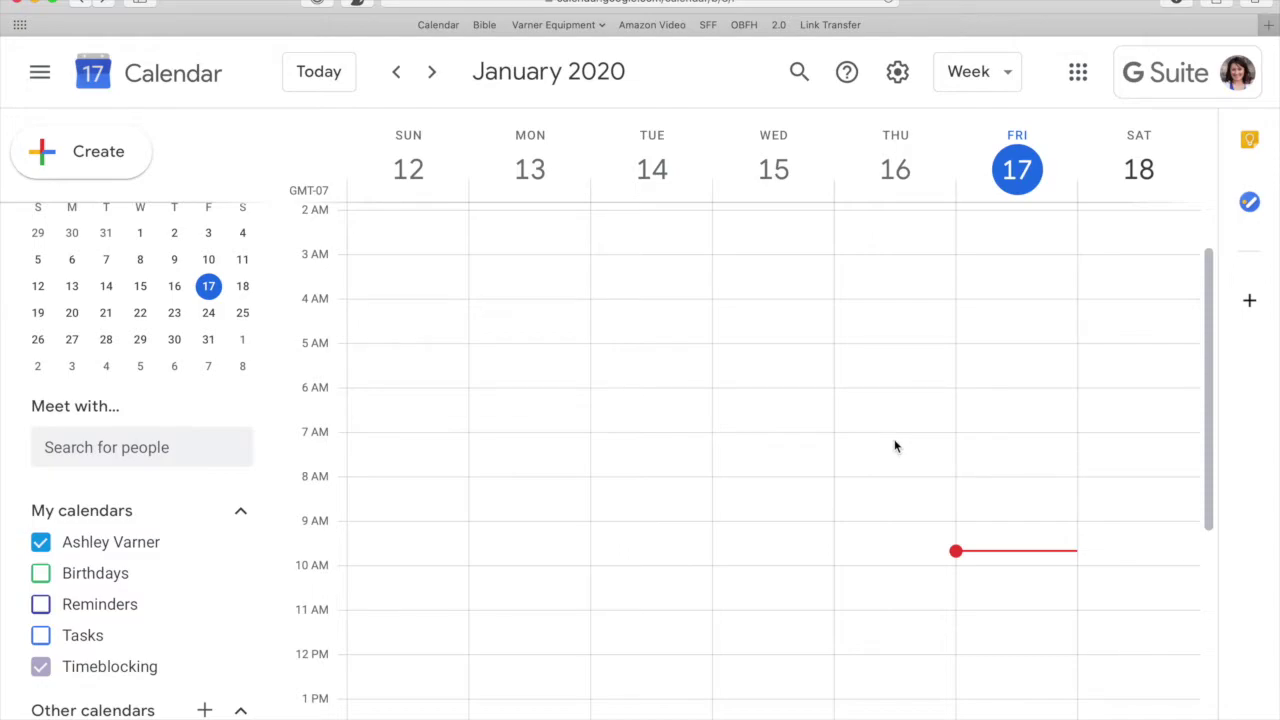
pyautogui.click(408, 400)
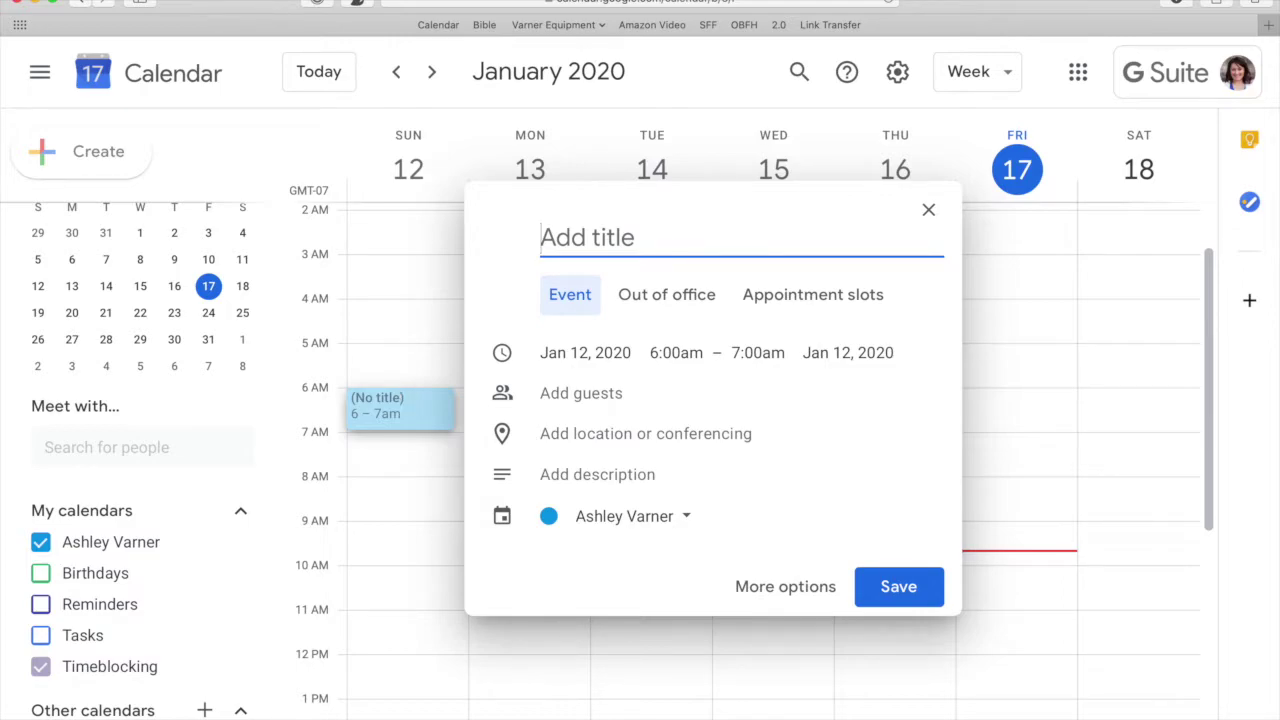
pyautogui.write('Time with God')
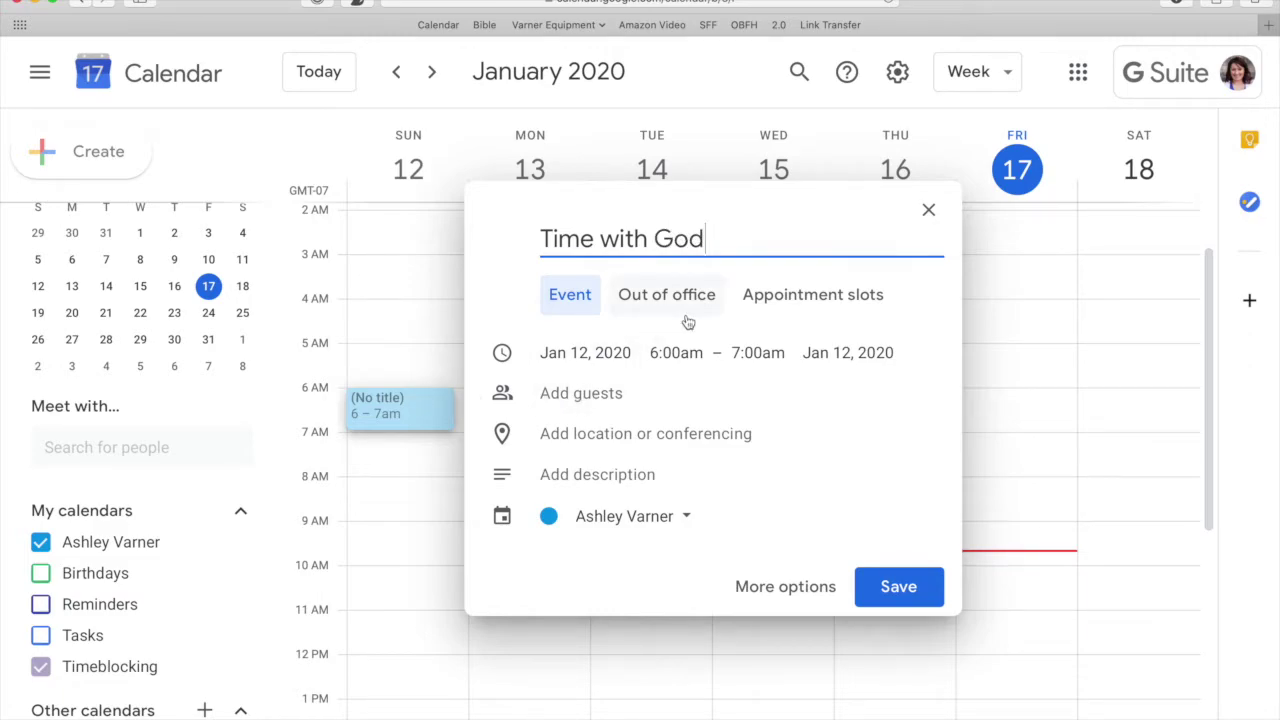
pyautogui.click(668, 516)
pyautogui.click(651, 555)
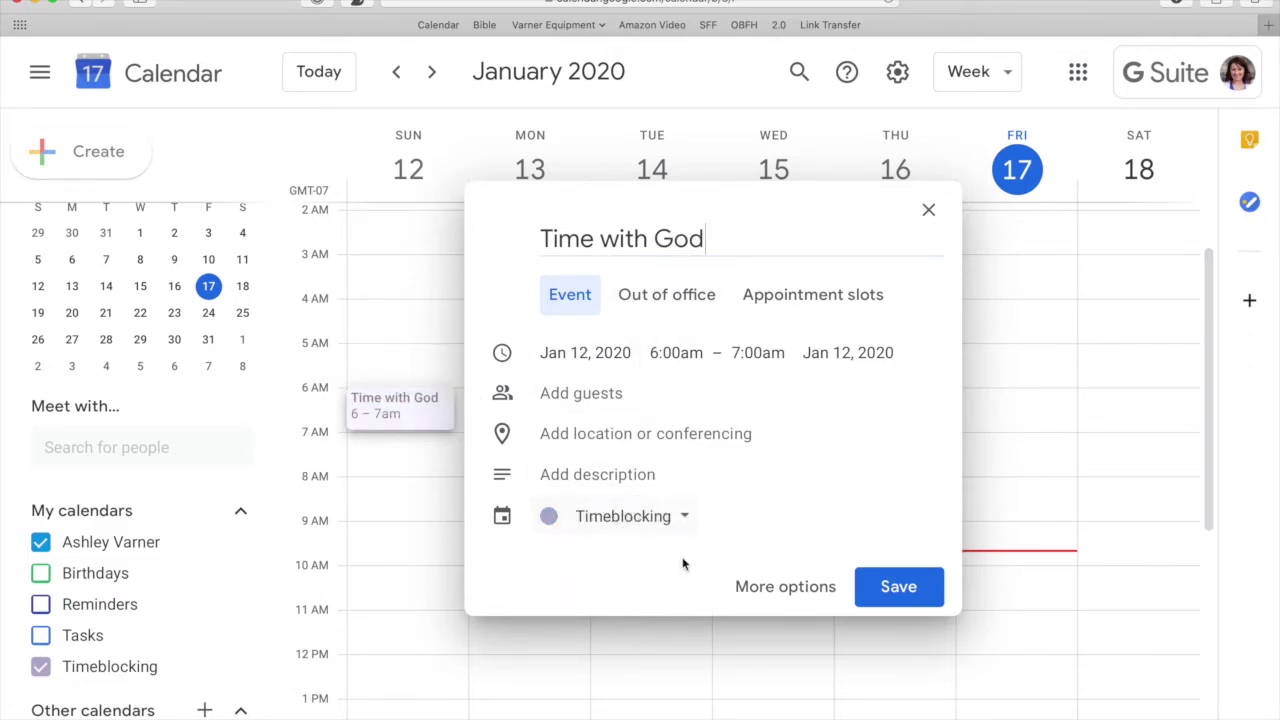
pyautogui.click(750, 352)
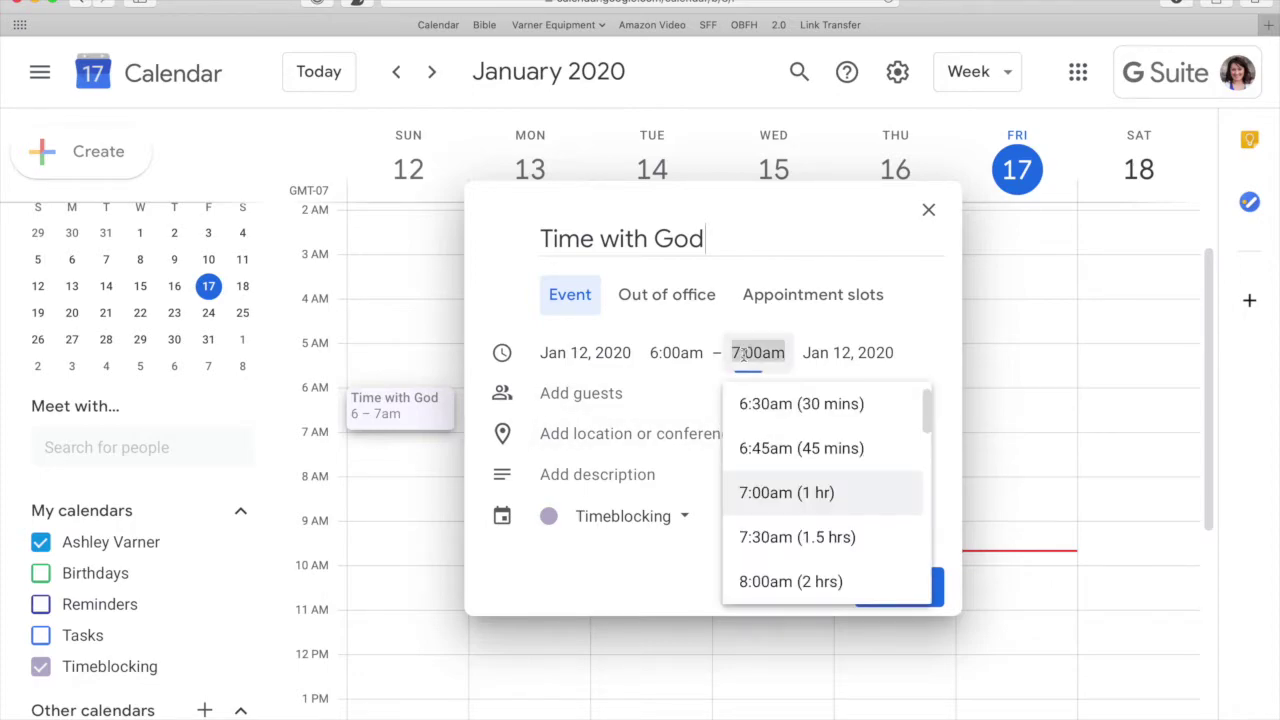
pyautogui.scroll(1, 765, 428)
pyautogui.click(762, 410)
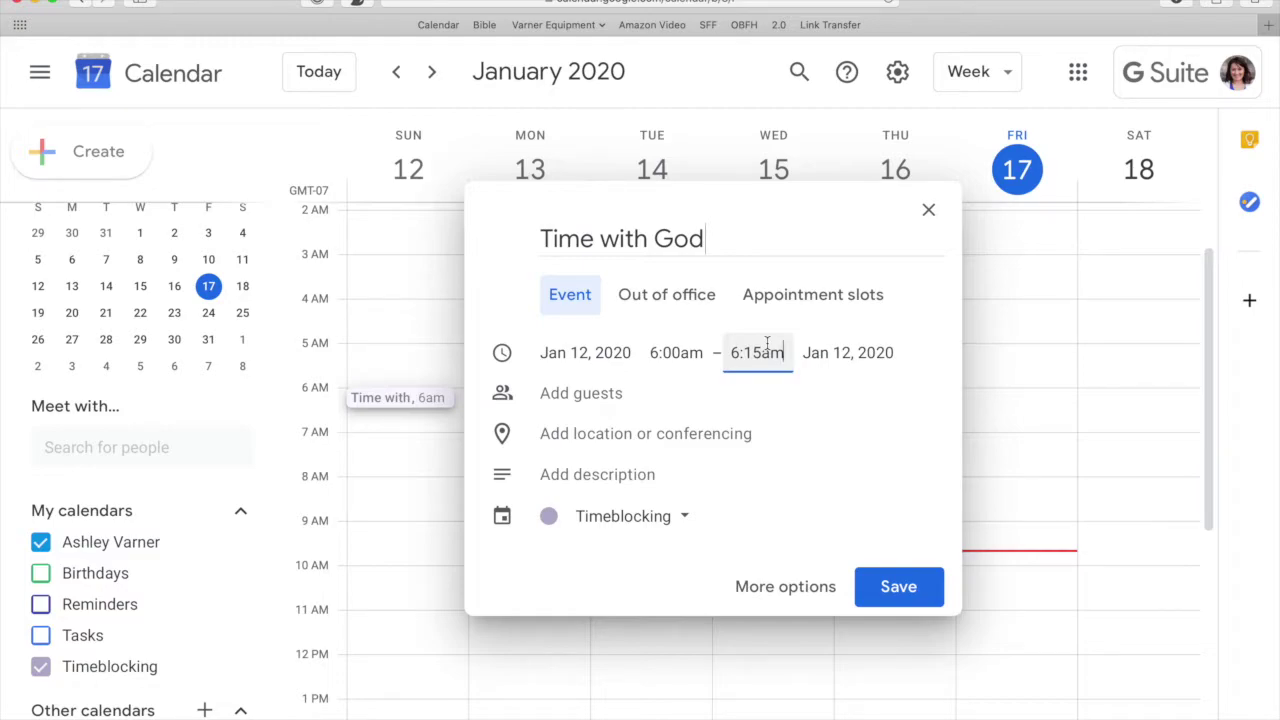
pyautogui.click(786, 586)
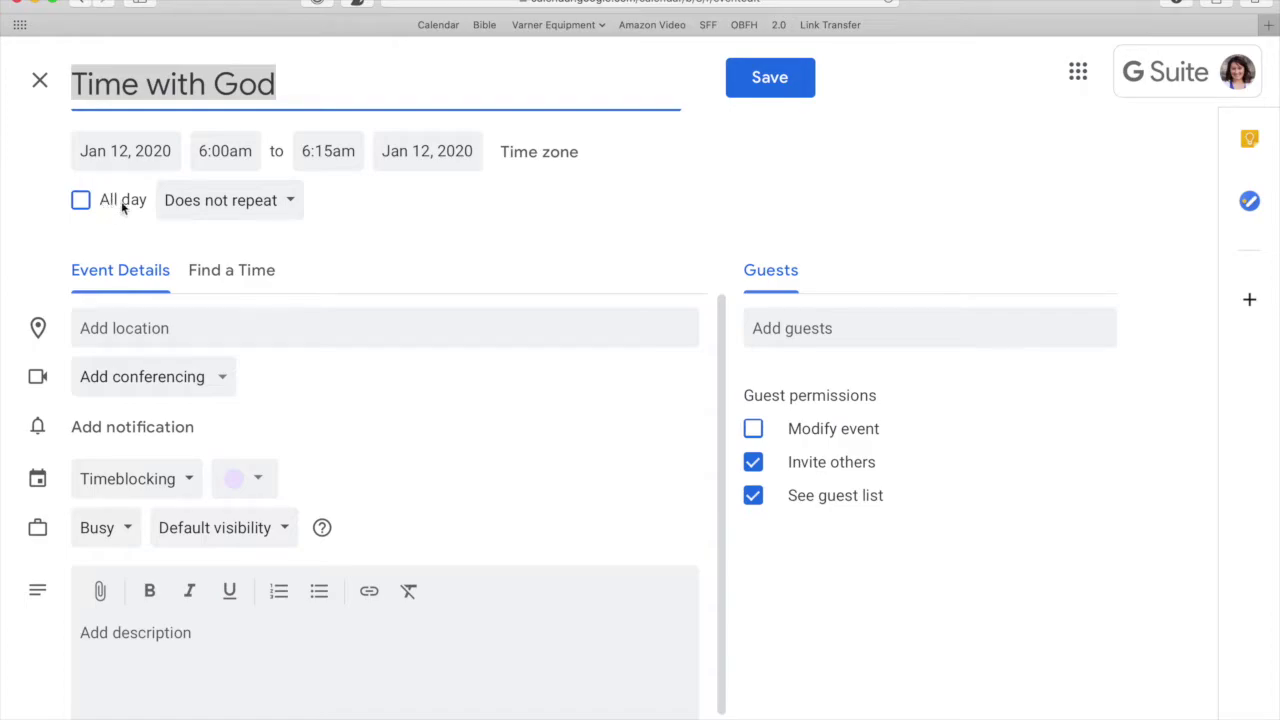
# - Make Time with God repeat daily and save it
pyautogui.click(251, 212)
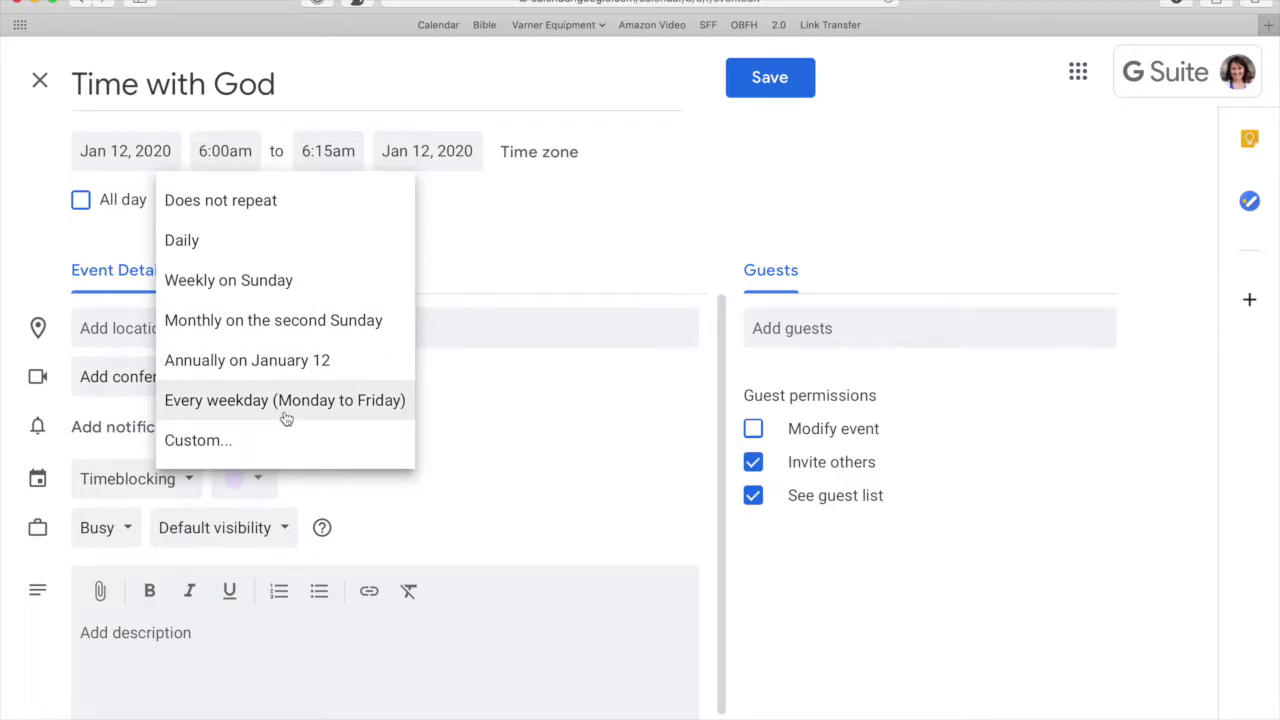
pyautogui.click(233, 245)
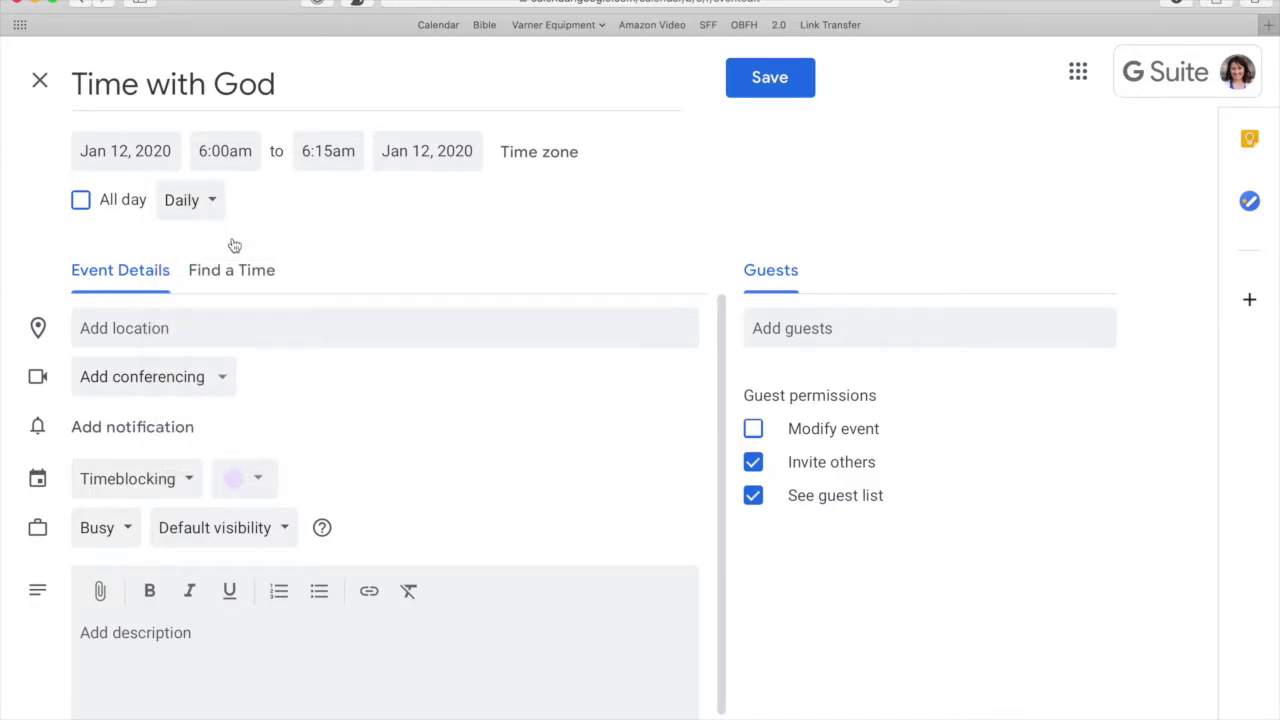
pyautogui.click(779, 76)
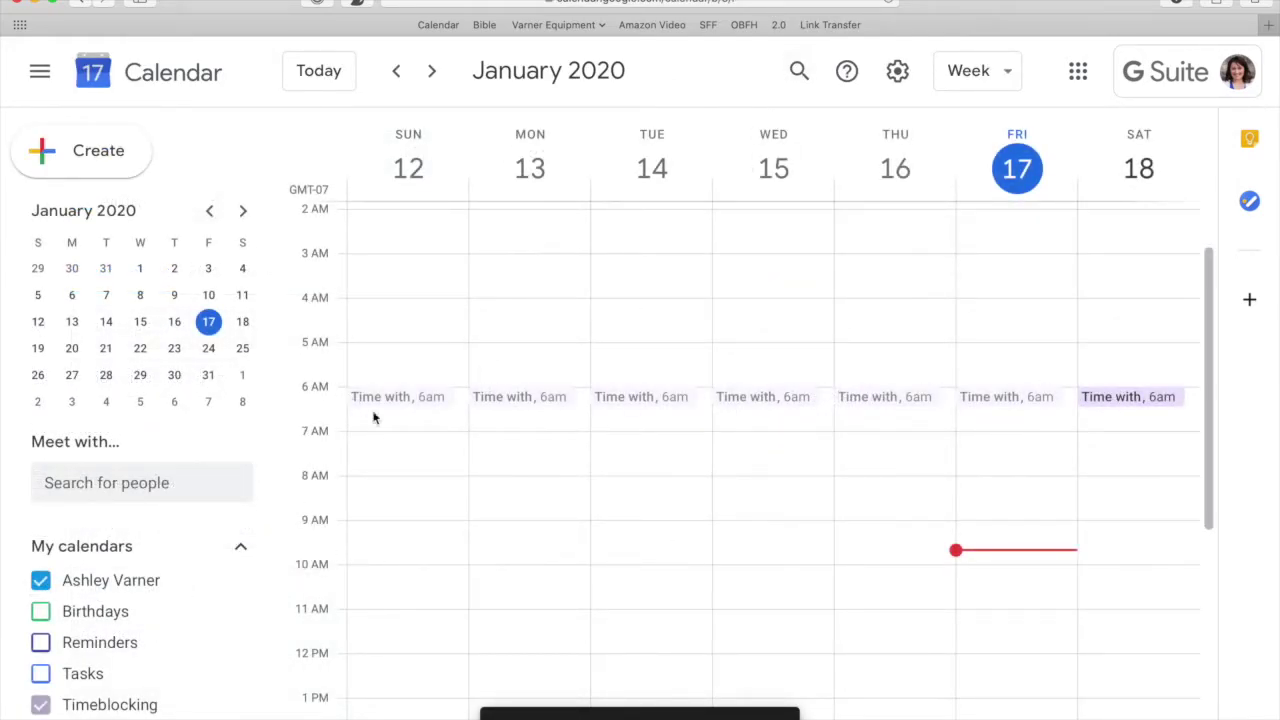
# - Move only Sunday's occurrence to 8am, then hide the personal calendar
pyautogui.moveTo(407, 400); pyautogui.dragTo(407, 492)
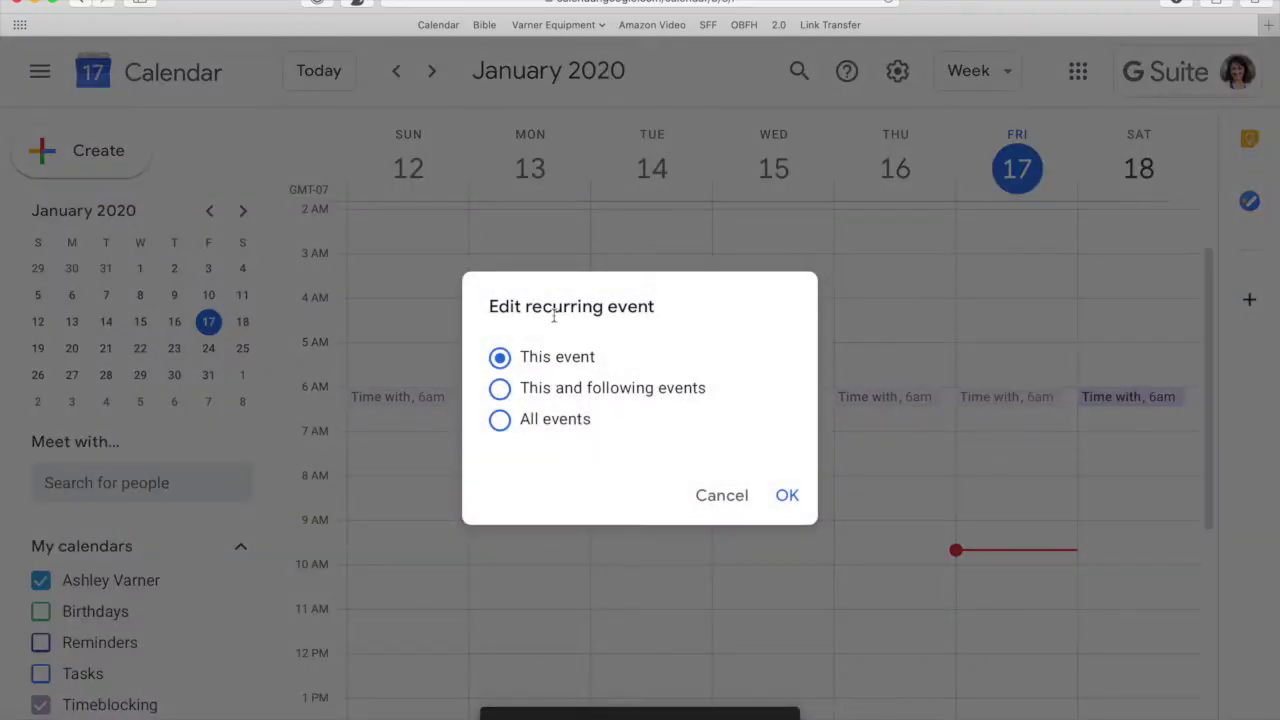
pyautogui.click(790, 496)
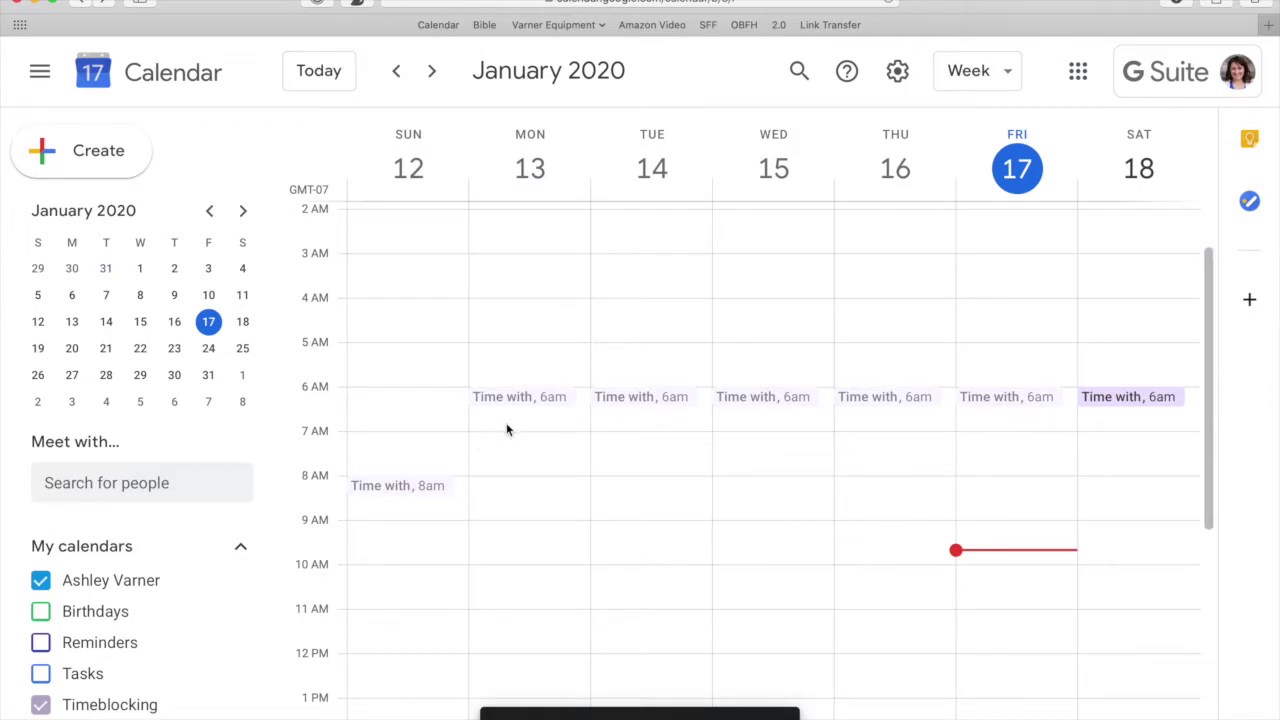
pyautogui.click(40, 580)
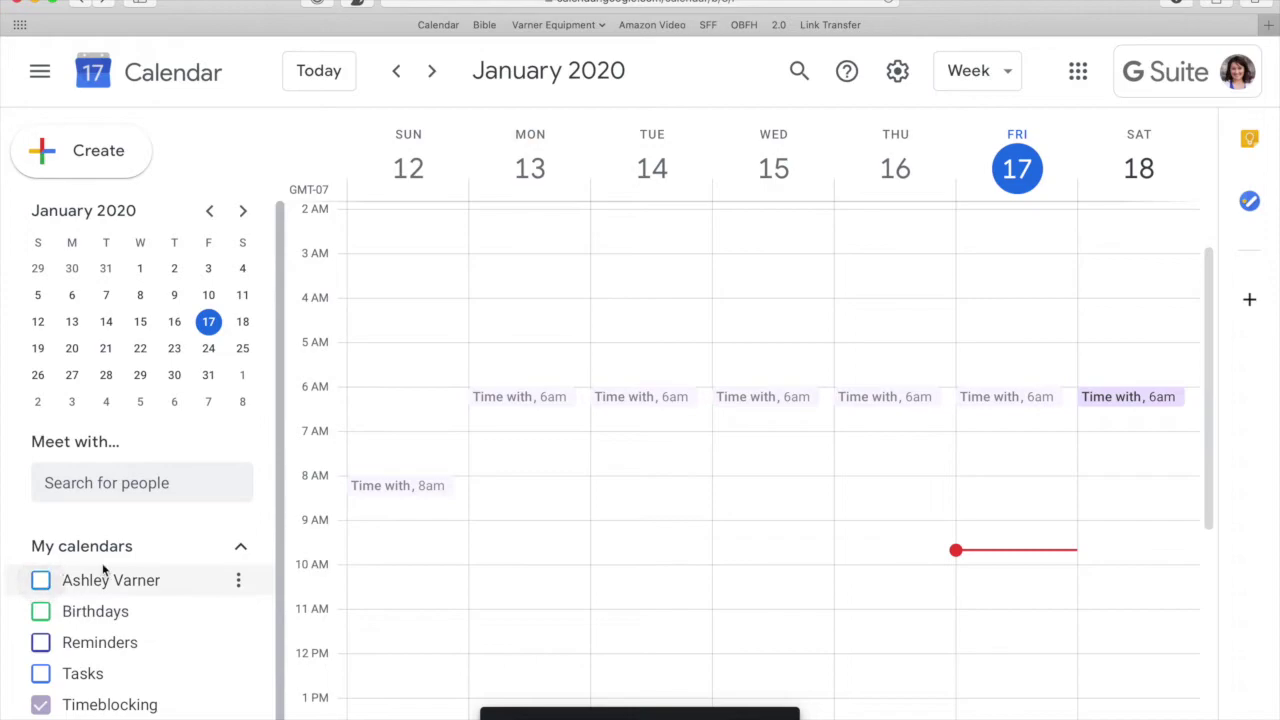
# - Start a Monday 6:30am 'Morning Prep' event listing Exercise, Take a shower, Make breakfast for the family, Kids to School
pyautogui.click(517, 428)
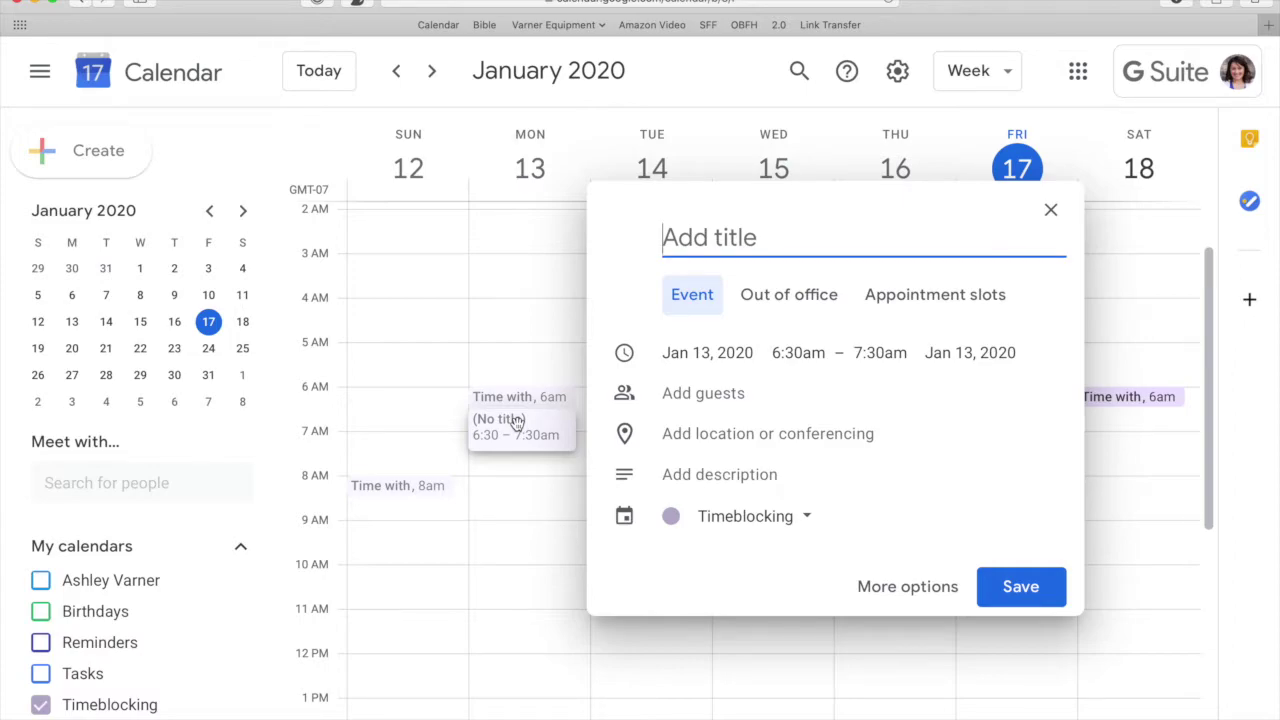
pyautogui.write('Morning Prep')
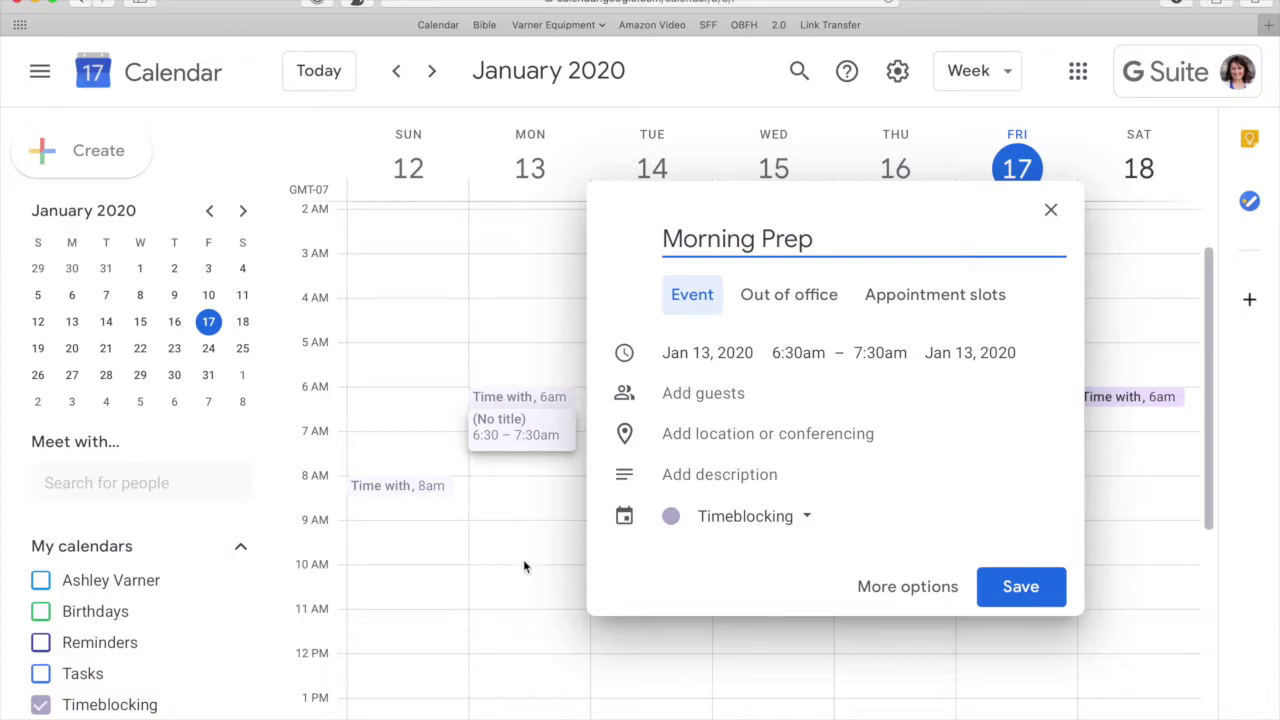
pyautogui.click(771, 476)
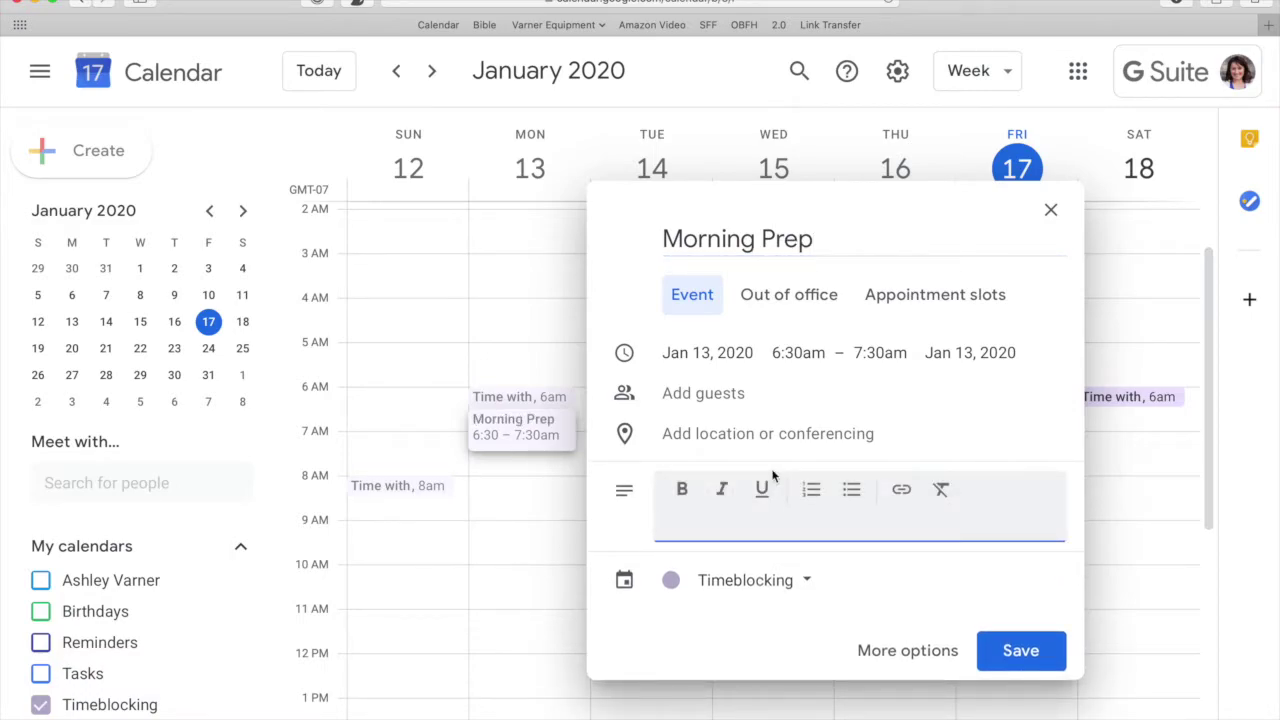
pyautogui.write('Exercise')
pyautogui.press('Return')
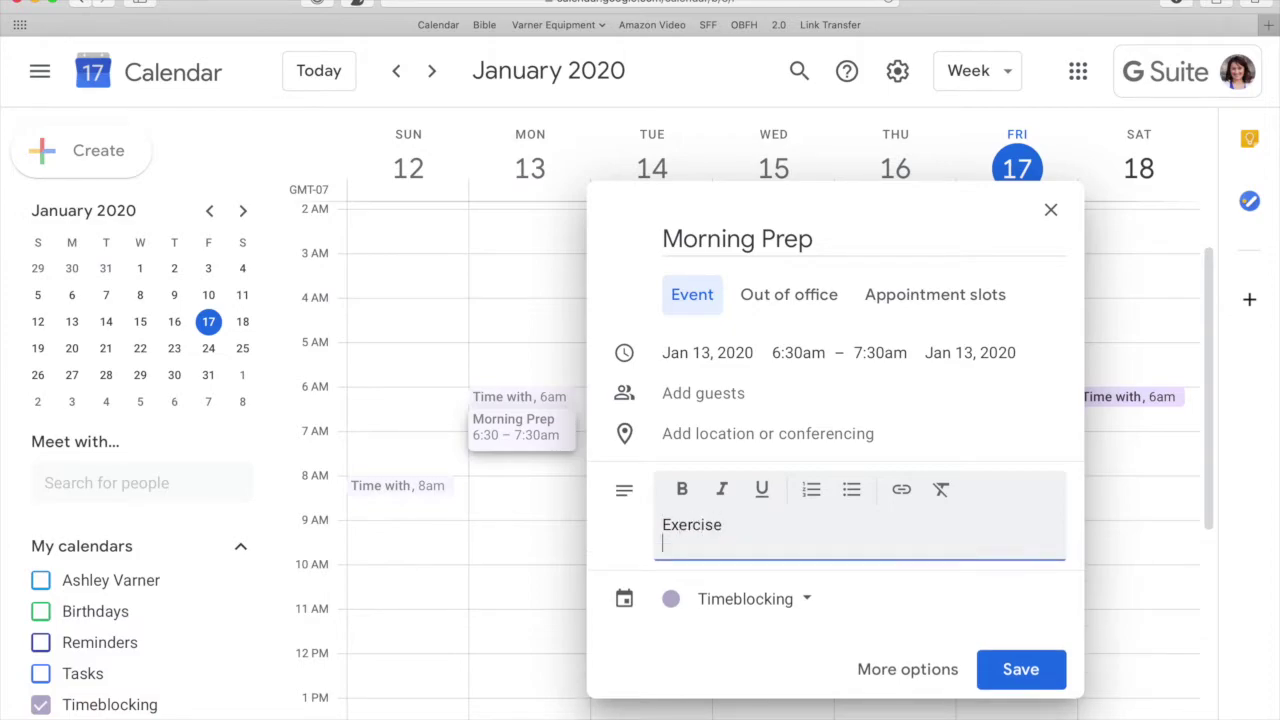
pyautogui.write('Take a shower')
pyautogui.press('Return')
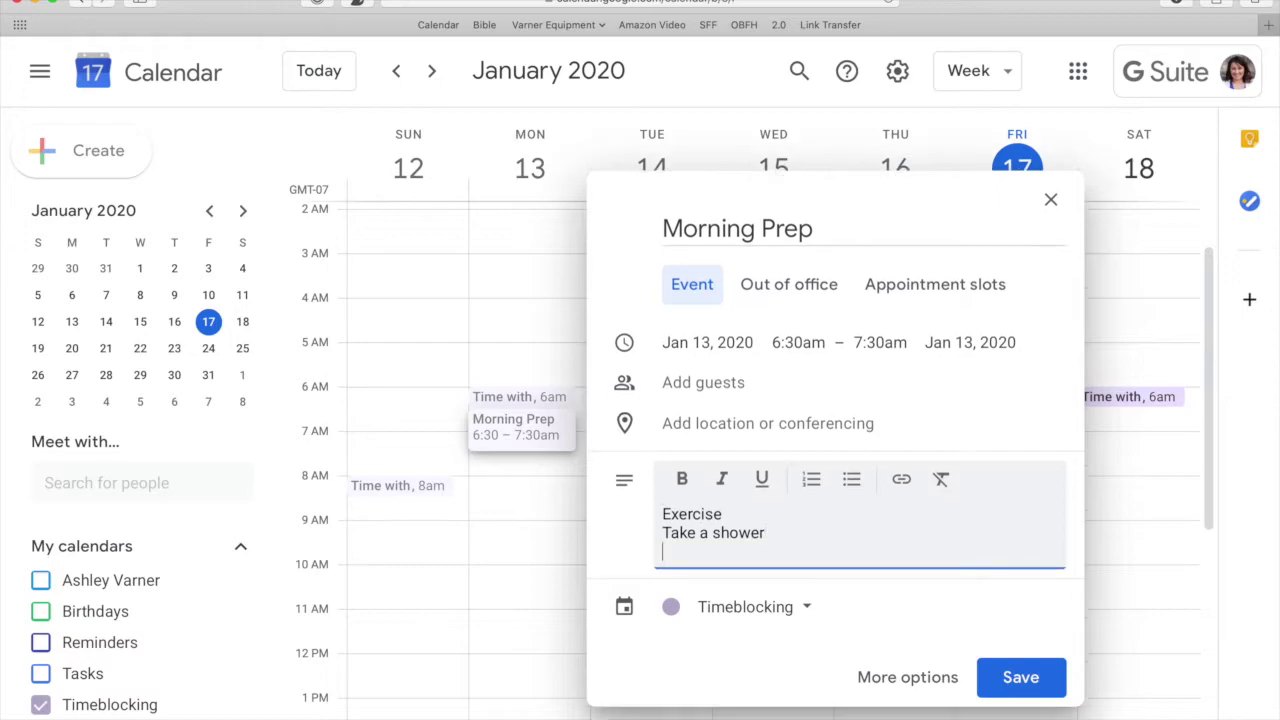
pyautogui.write('Bmk')
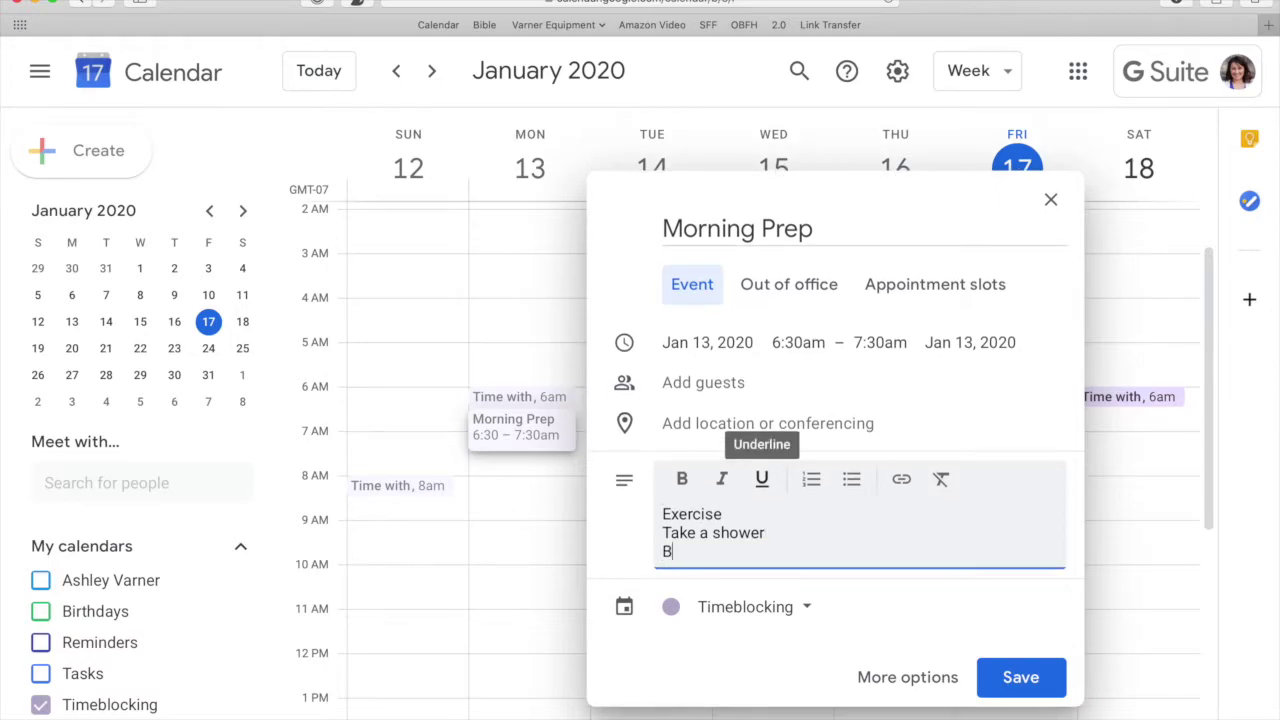
pyautogui.press('BackSpace')
pyautogui.write('Make breakf')
pyautogui.press('BackSpace')
pyautogui.write('kfast fo')
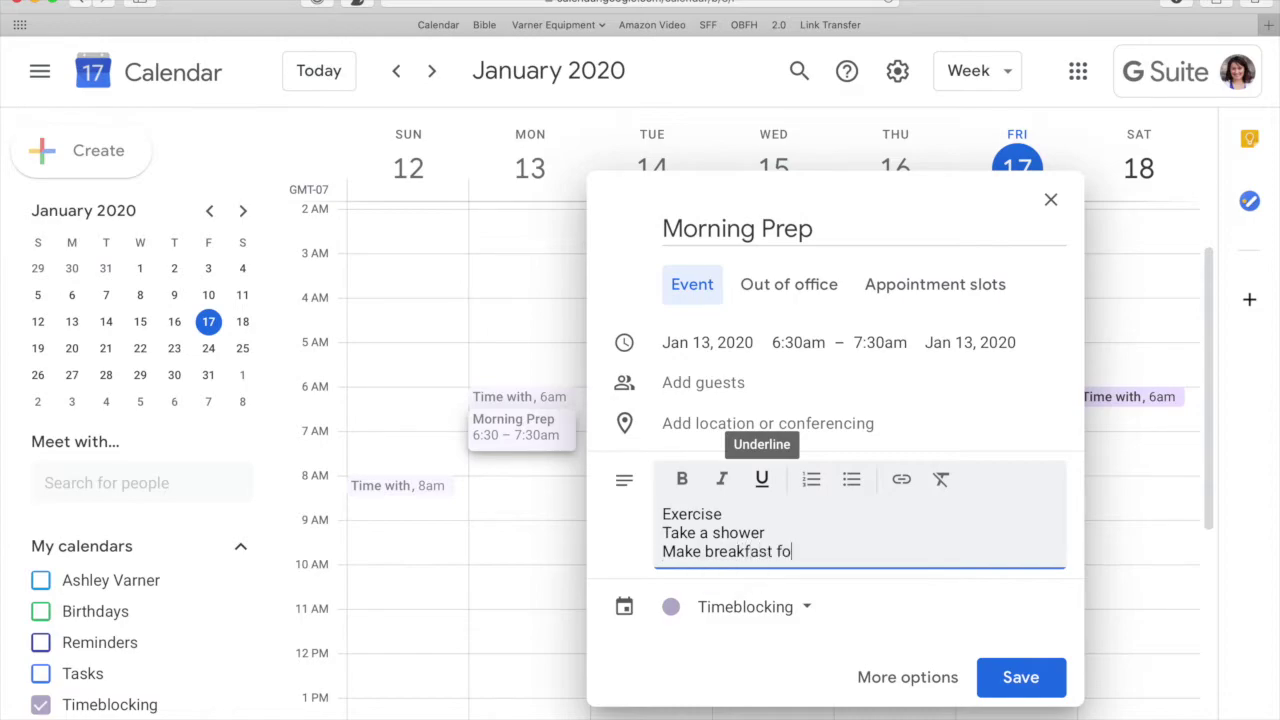
pyautogui.write('r the family')
pyautogui.press('Return')
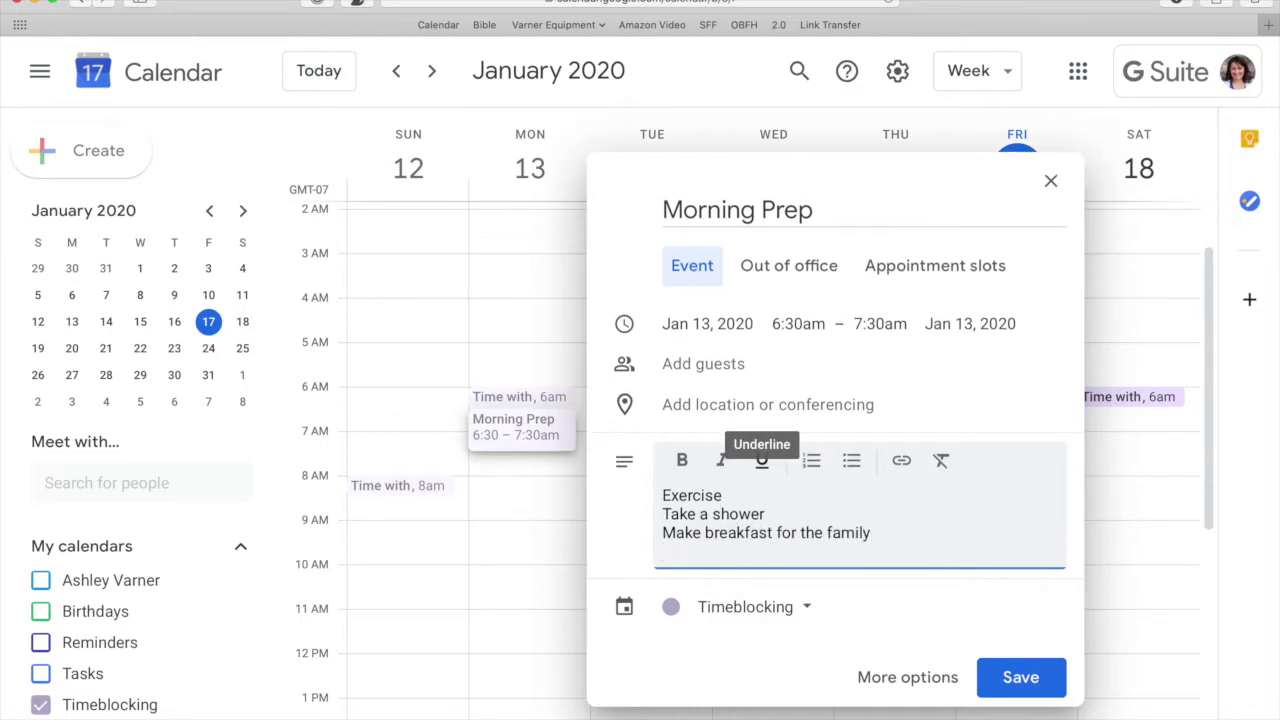
pyautogui.write('Kids to School')
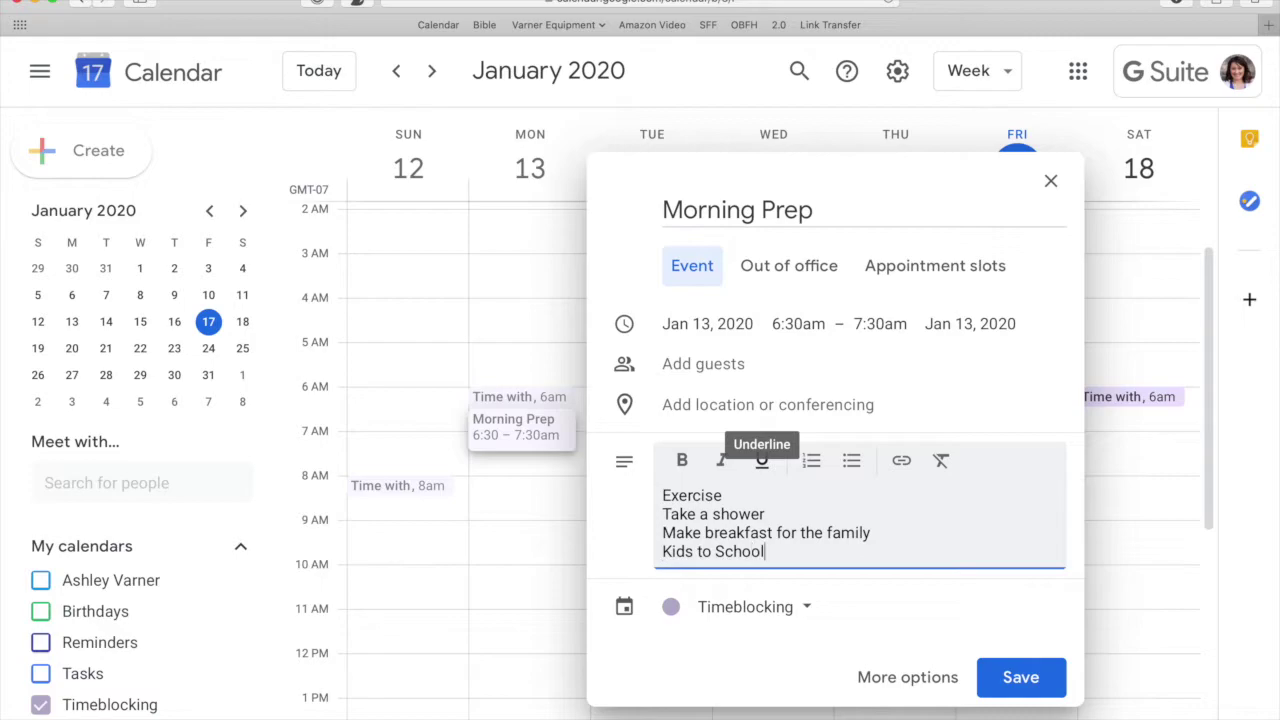
# - Set Morning Prep to end at 8:00am and save it
pyautogui.click(910, 338)
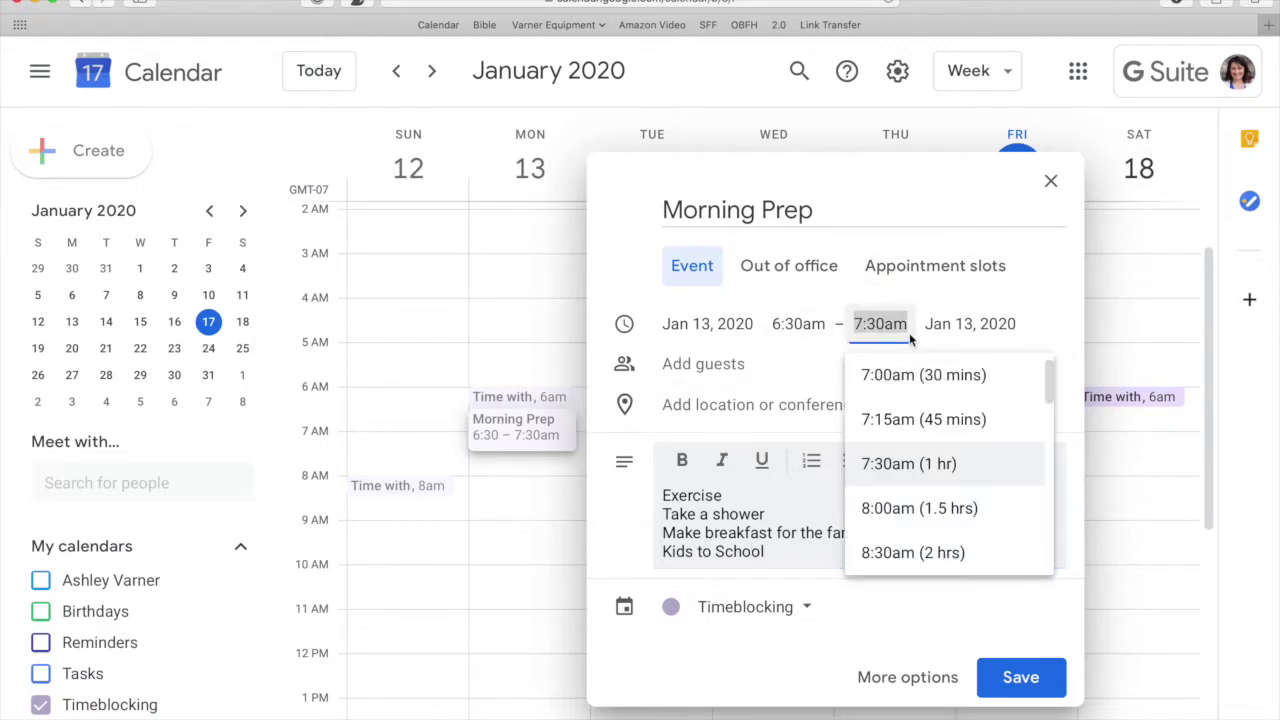
pyautogui.scroll(-1, 902, 473)
pyautogui.click(902, 473)
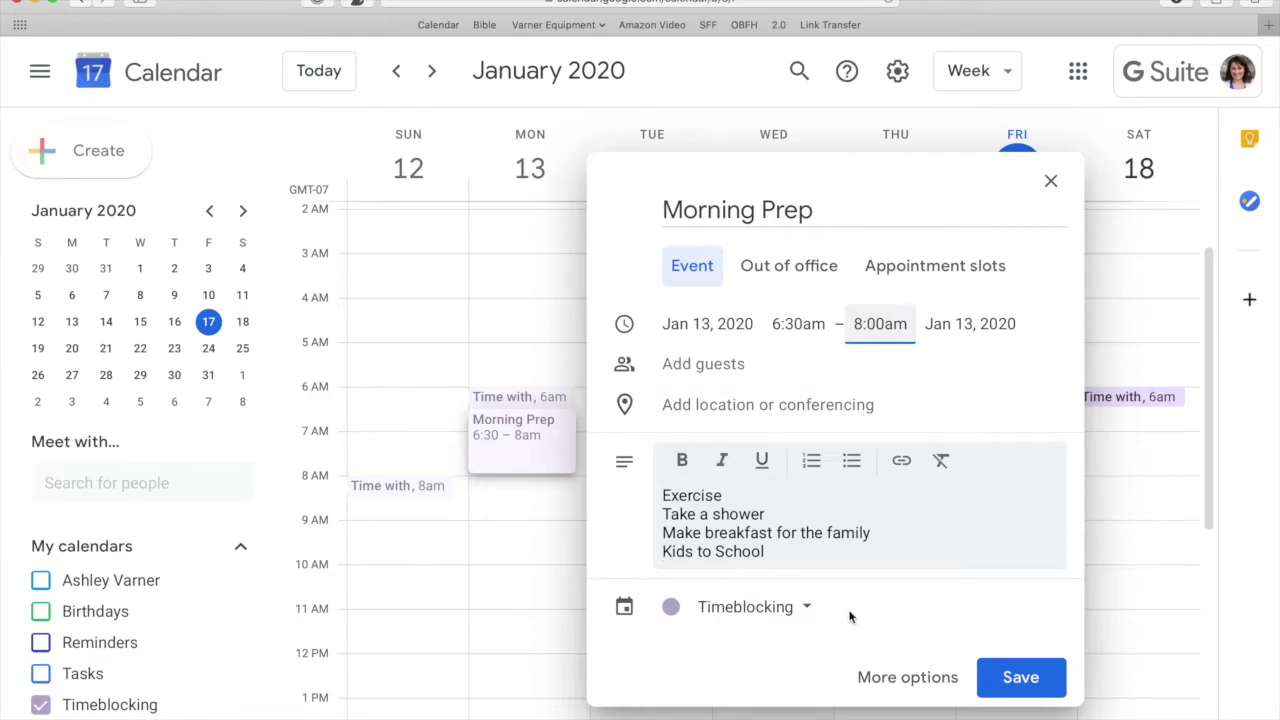
pyautogui.click(1020, 694)
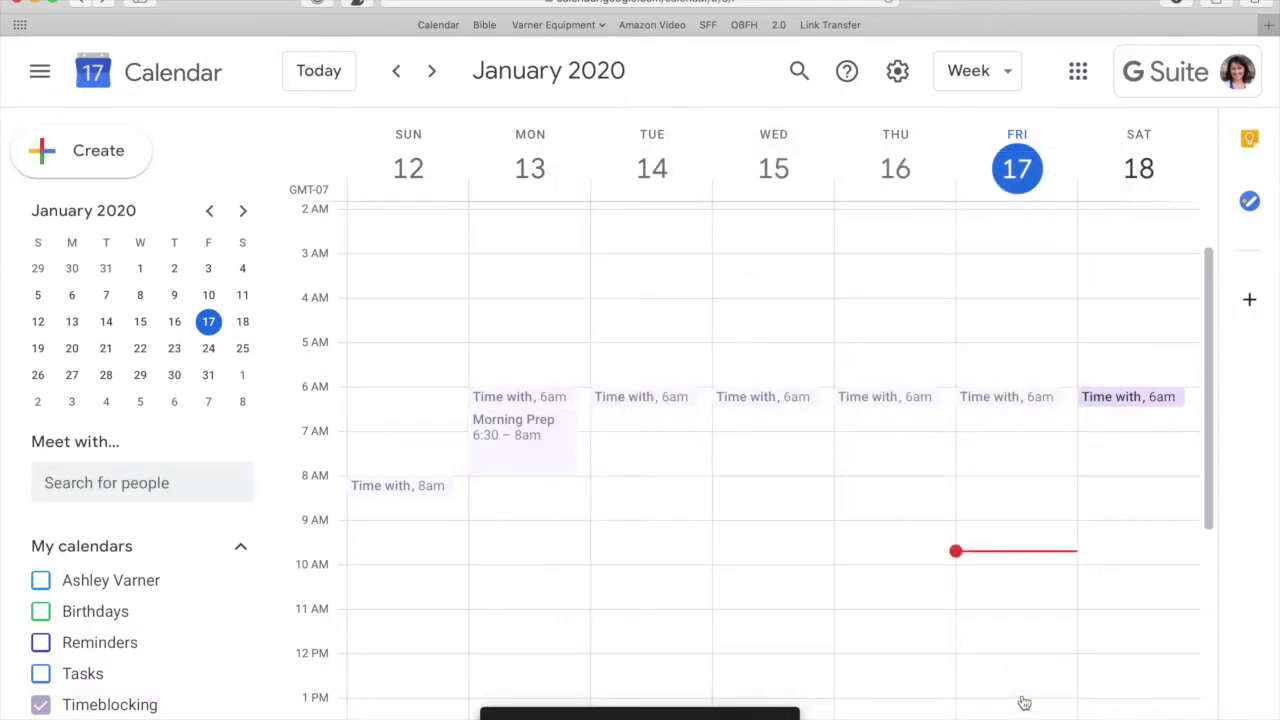
# - Make Morning Prep repeat every weekday, then begin a new Monday 8am event
pyautogui.click(524, 461)
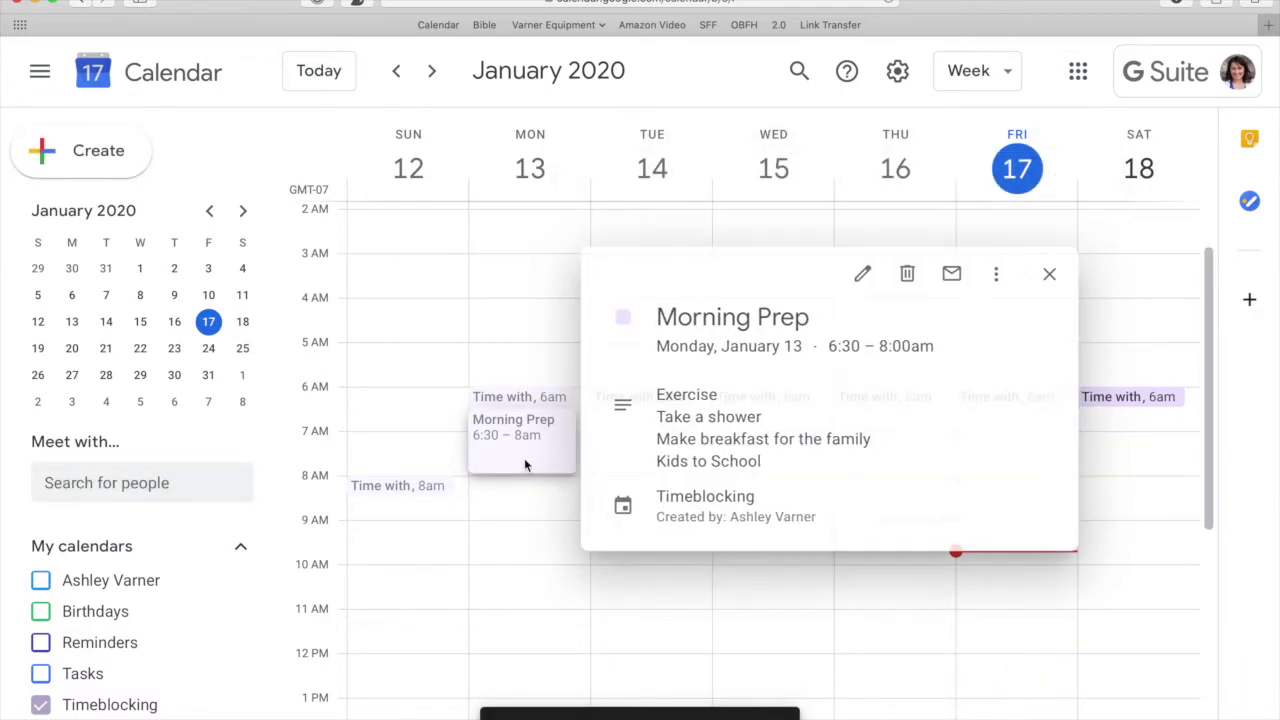
pyautogui.click(869, 273)
pyautogui.click(255, 205)
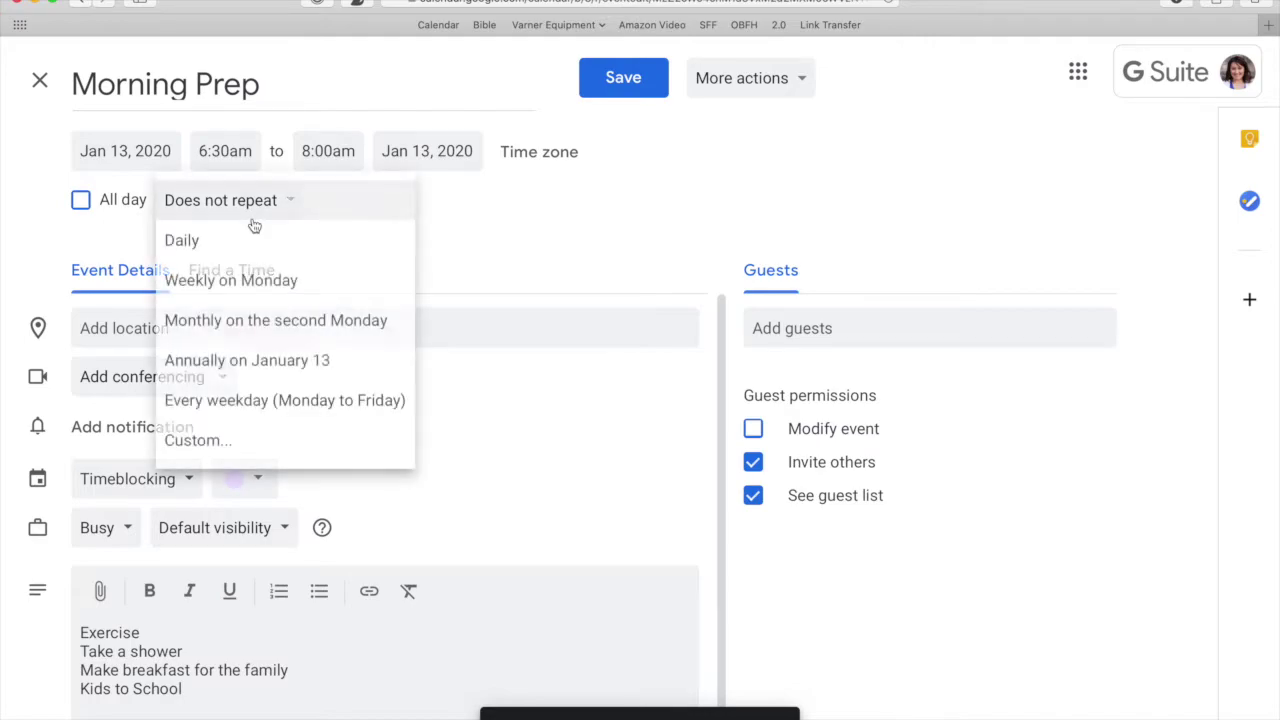
pyautogui.click(310, 400)
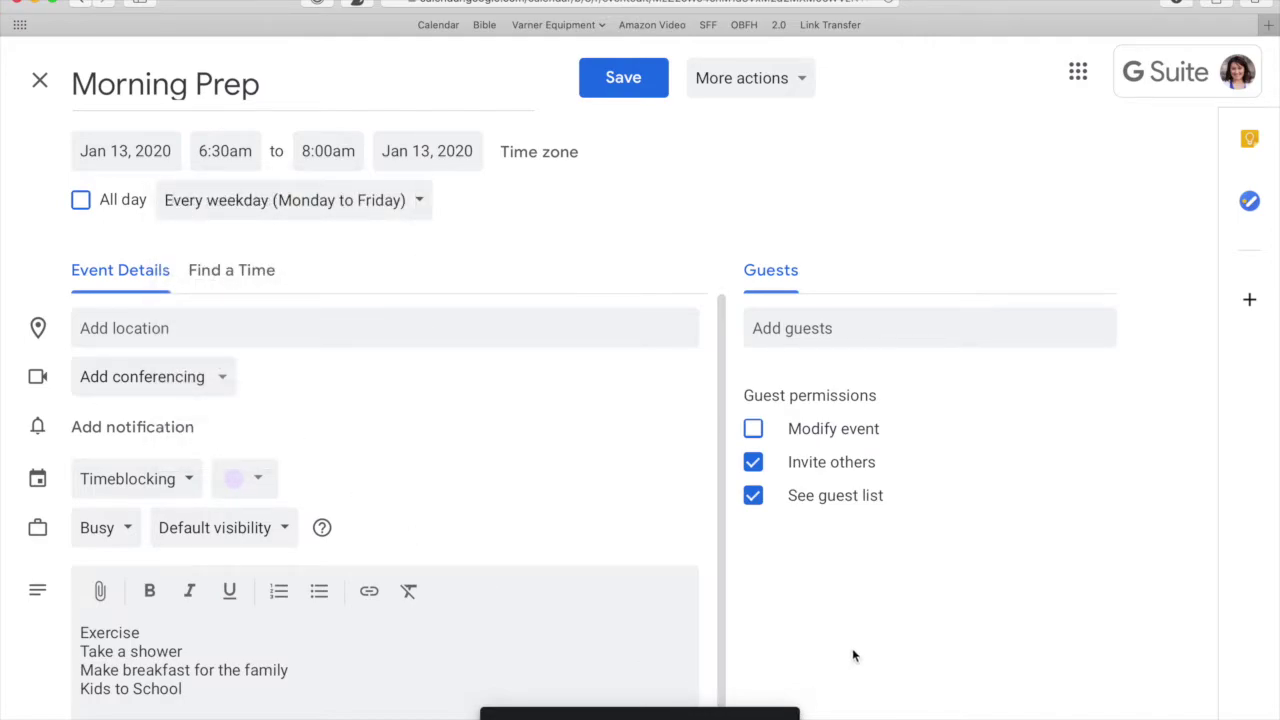
pyautogui.click(640, 94)
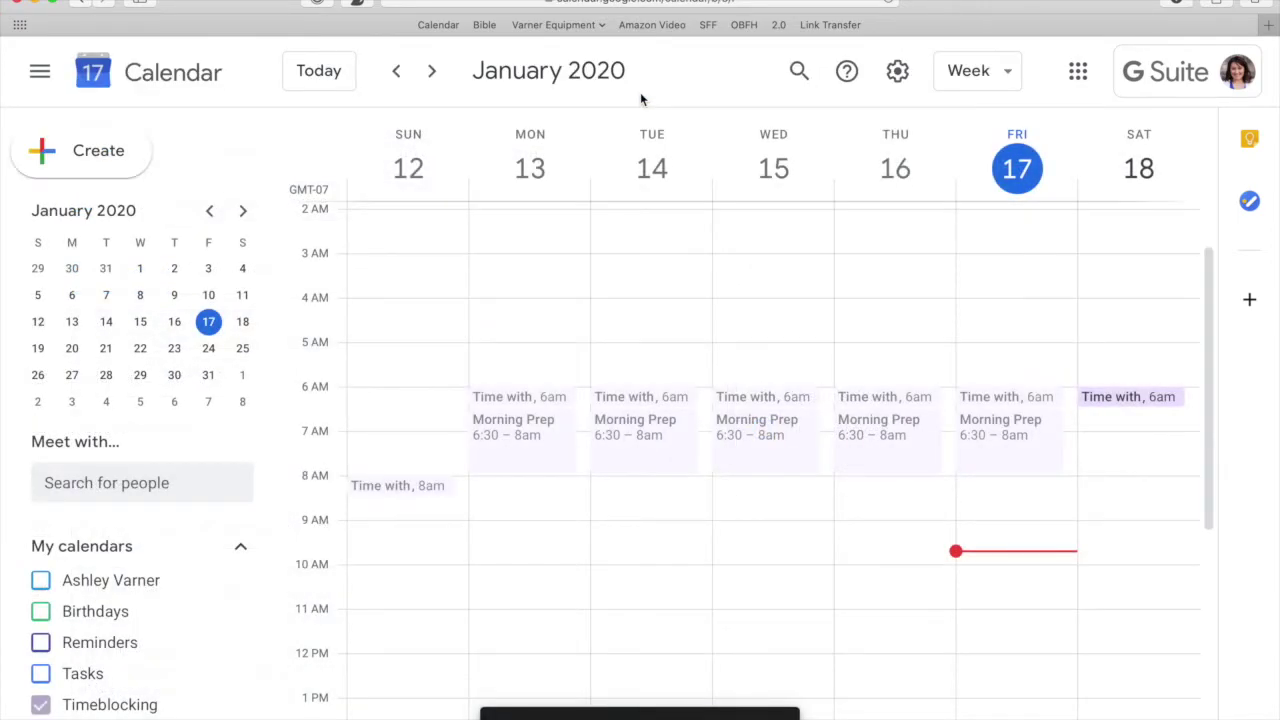
pyautogui.scroll(-3, 982, 480)
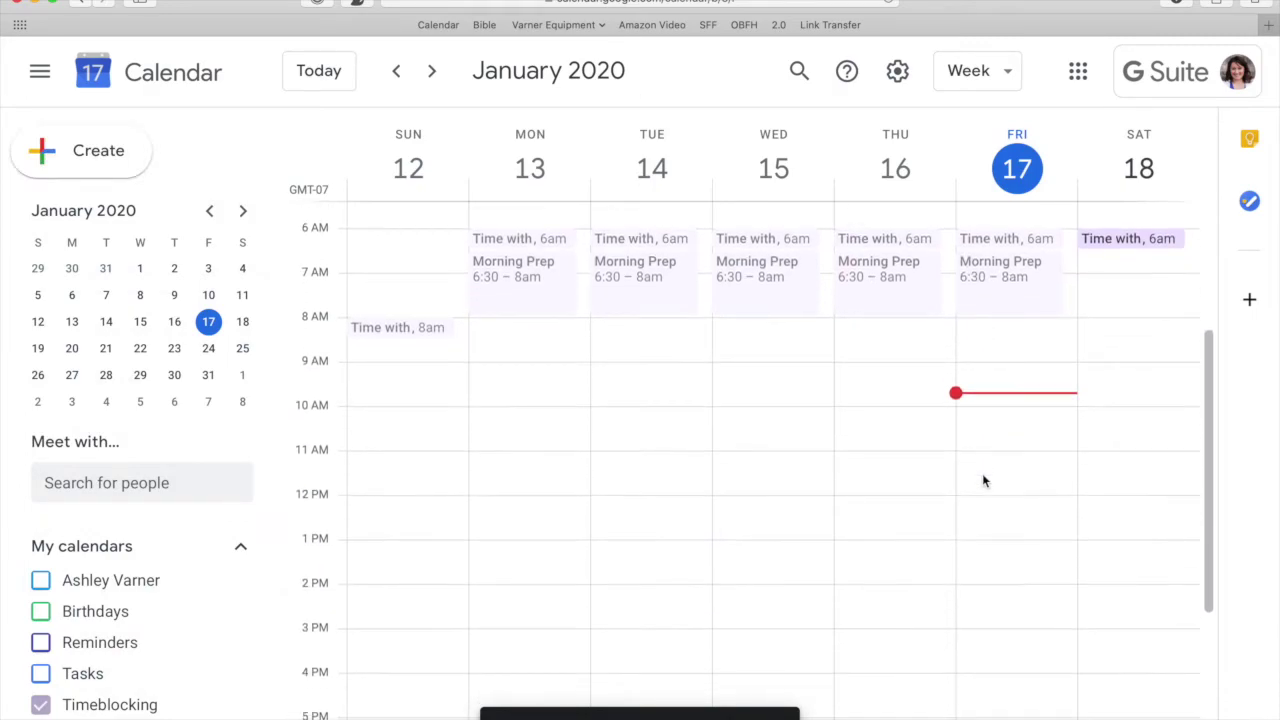
pyautogui.click(482, 338)
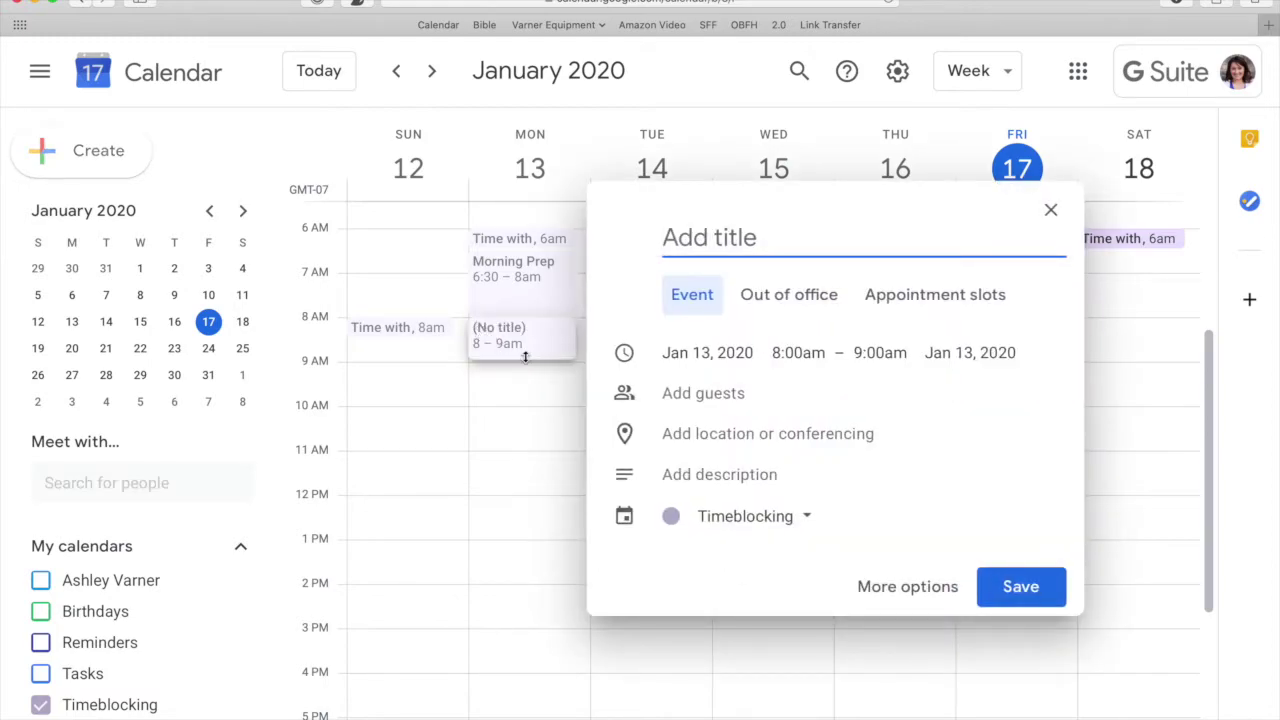
# - Create a Monday 'Work' block from 8am to 12pm
pyautogui.moveTo(523, 358); pyautogui.dragTo(494, 492)
pyautogui.click(741, 240)
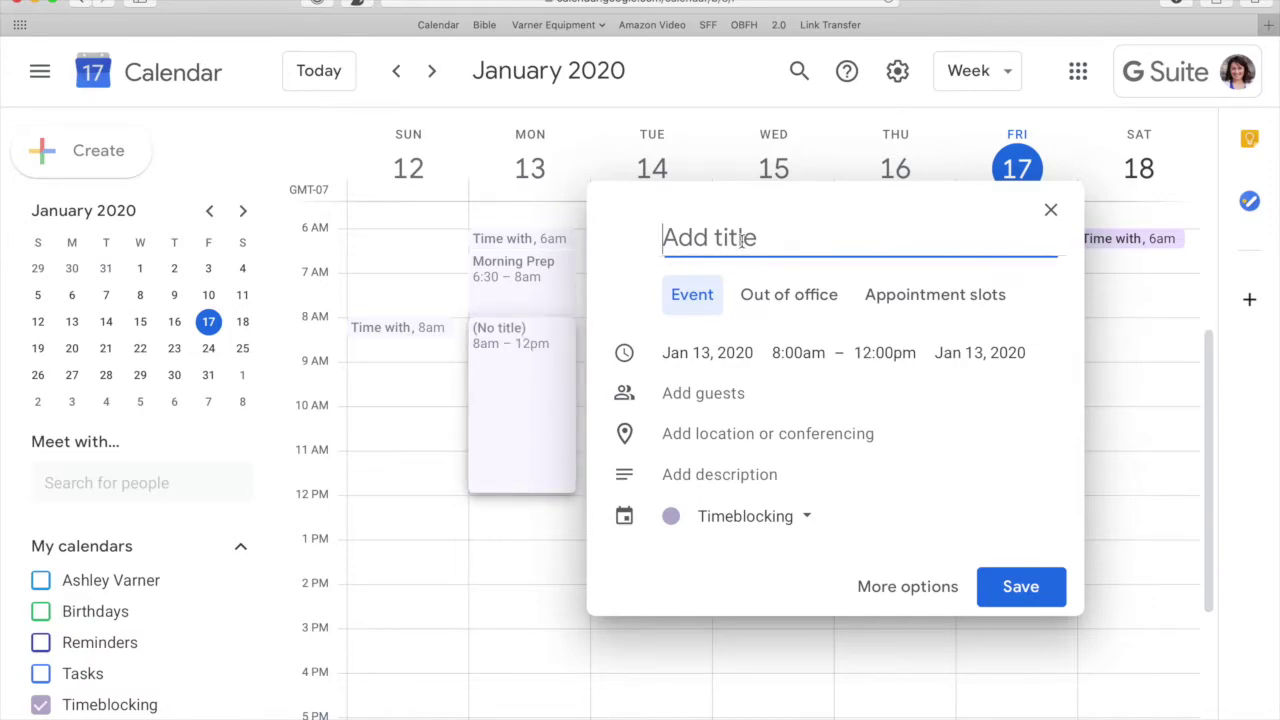
pyautogui.write('Work')
pyautogui.click(992, 597)
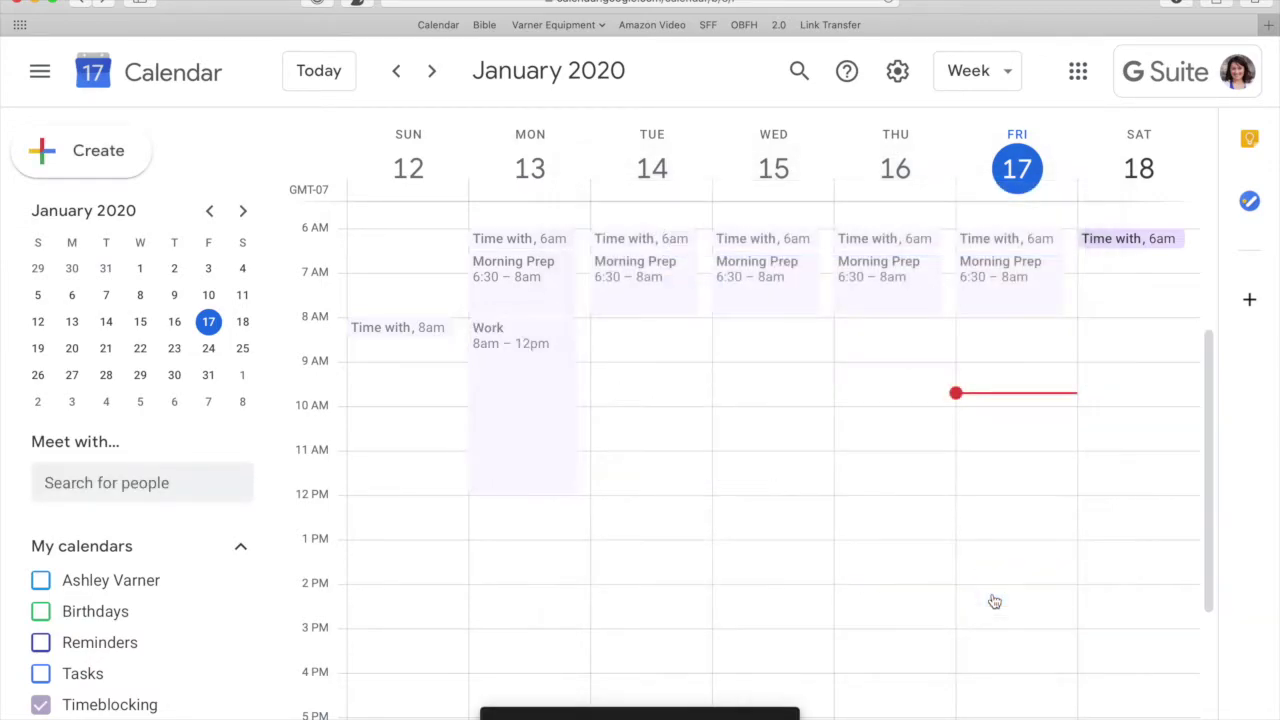
pyautogui.scroll(-3, 490, 557)
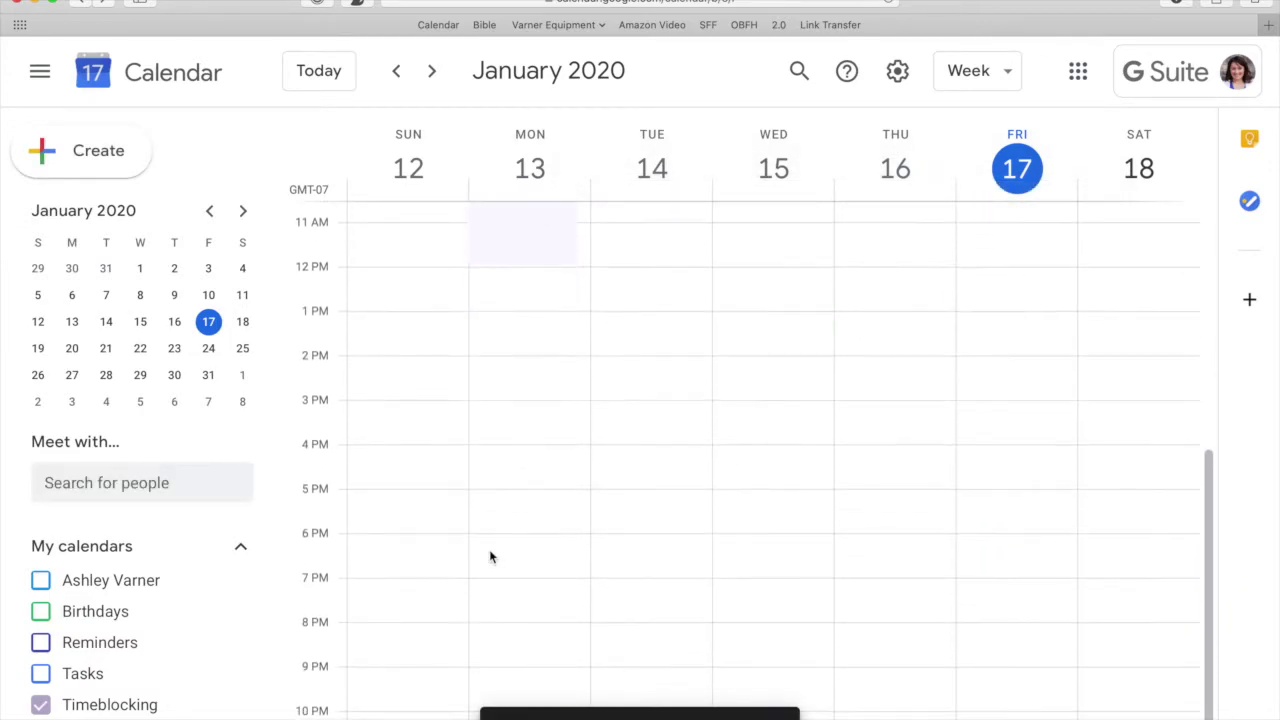
# - Add 'Work - Available for Appointments' at 1pm Monday and extend it to 5pm
pyautogui.click(502, 332)
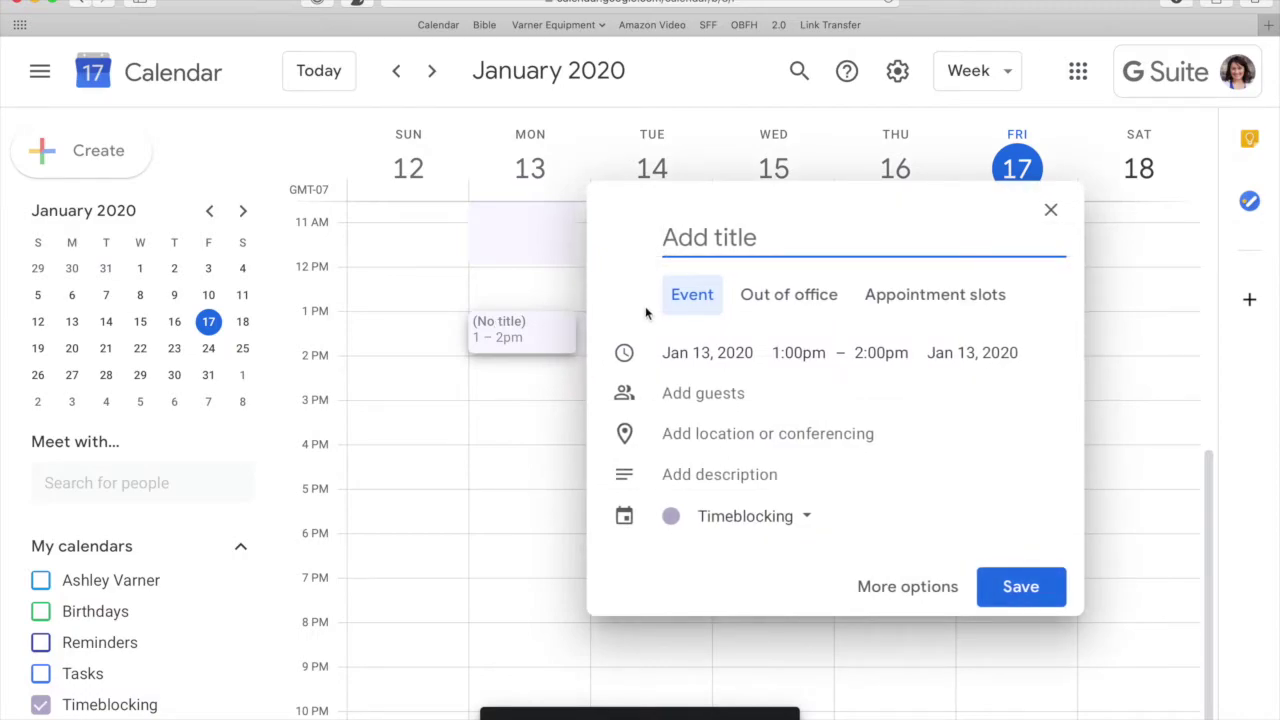
pyautogui.write('Work')
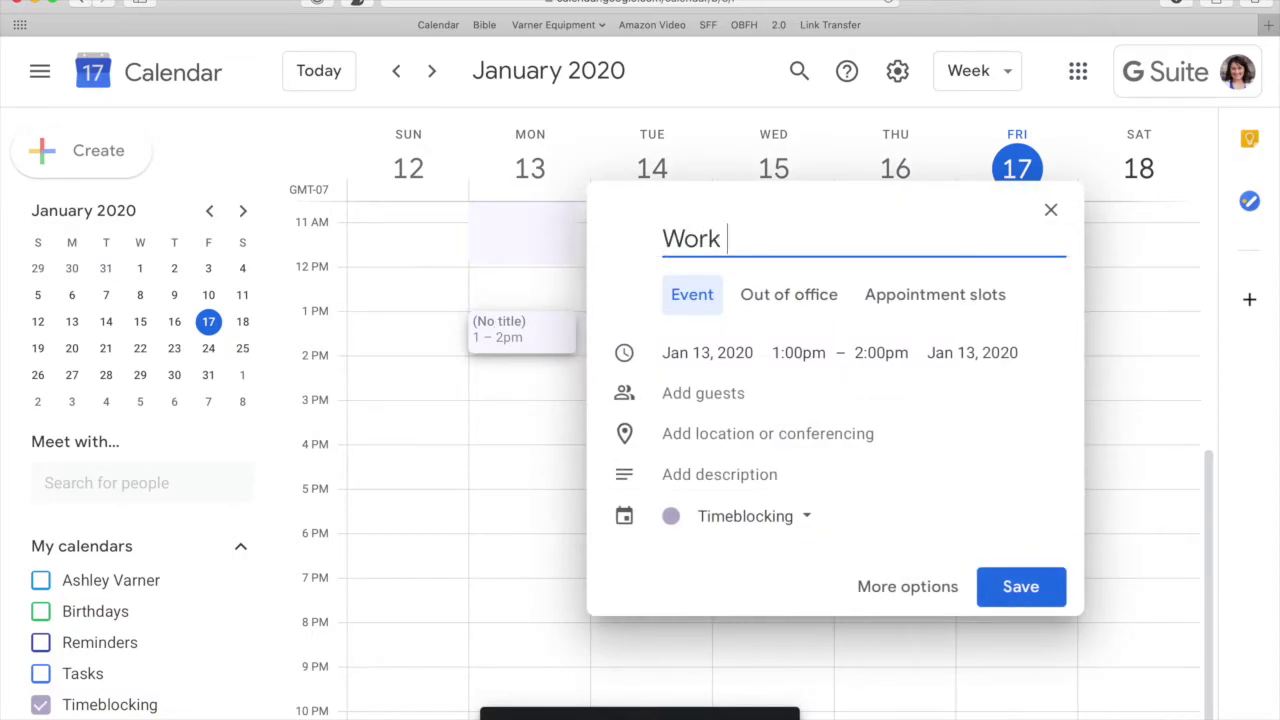
pyautogui.write(' - Available for ')
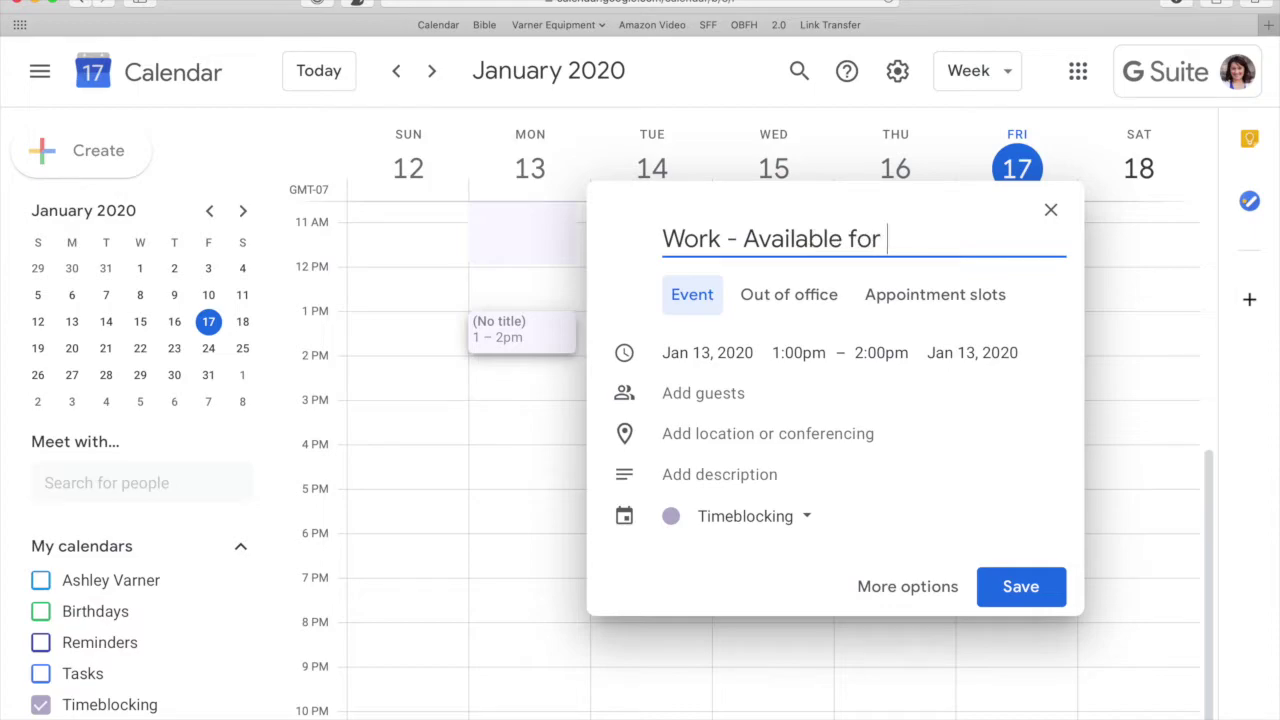
pyautogui.write('Appointments')
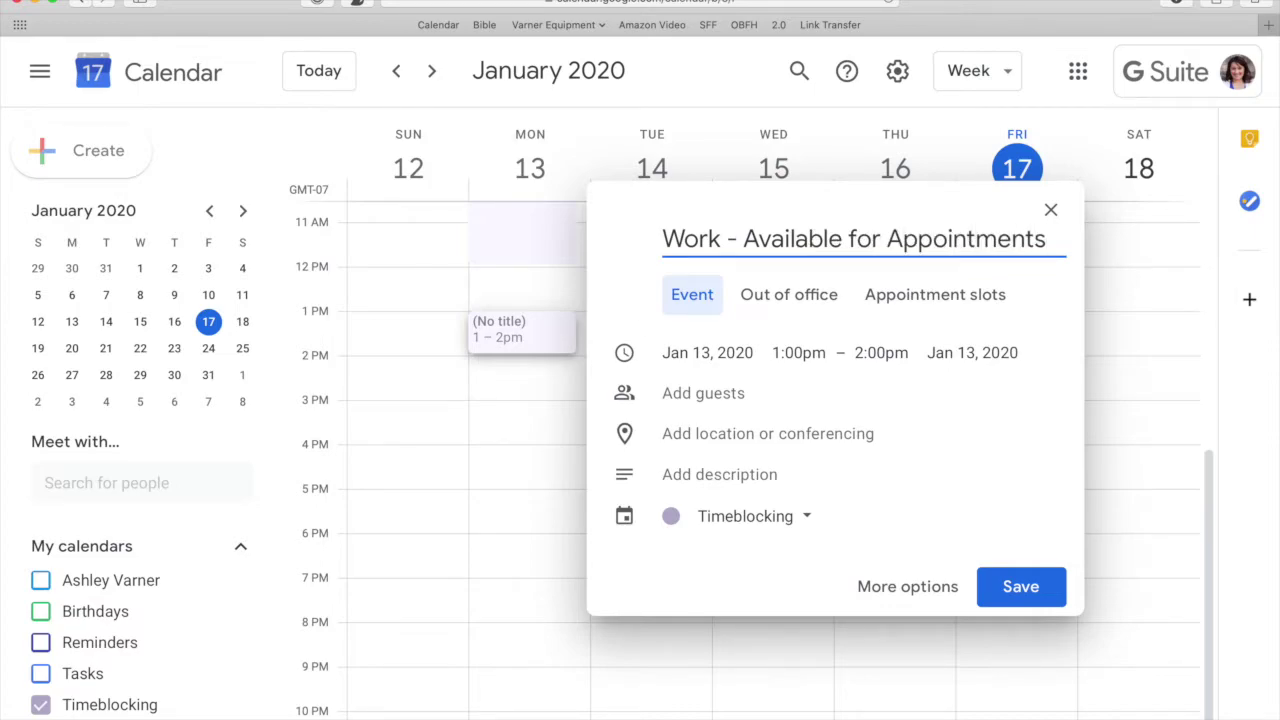
pyautogui.click(994, 586)
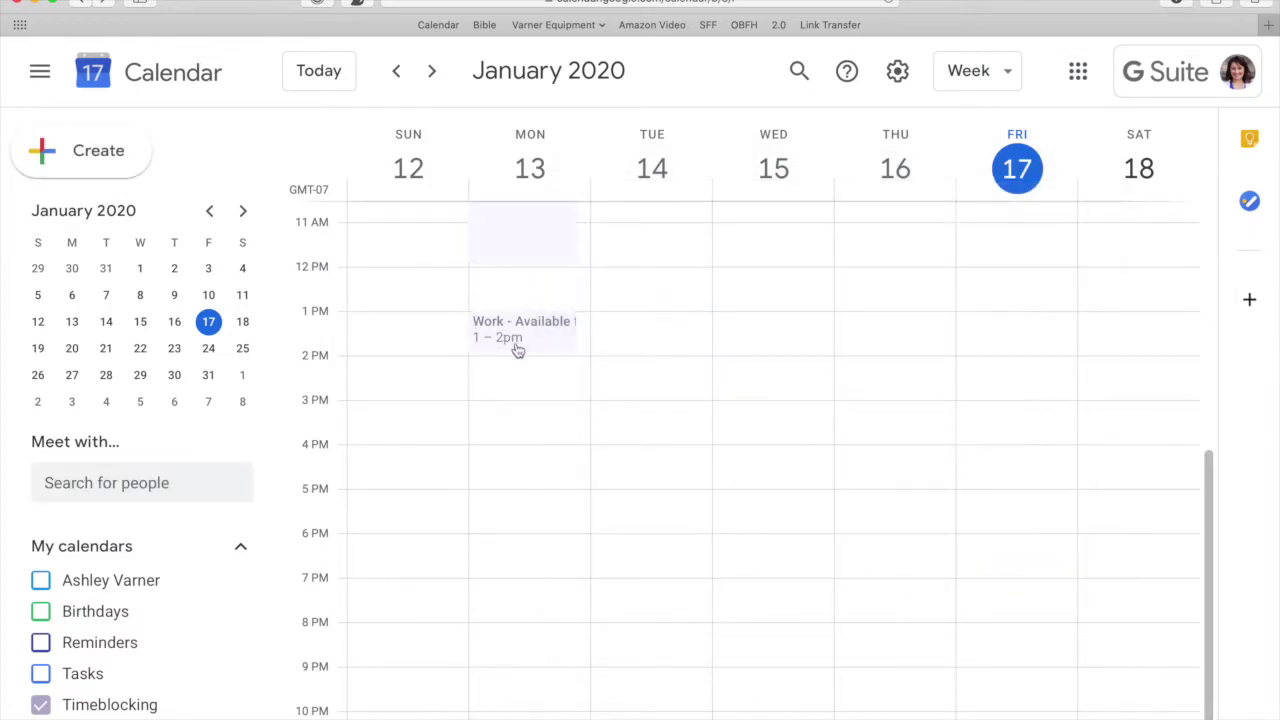
pyautogui.moveTo(520, 351); pyautogui.dragTo(513, 489)
pyautogui.scroll(5, 513, 489)
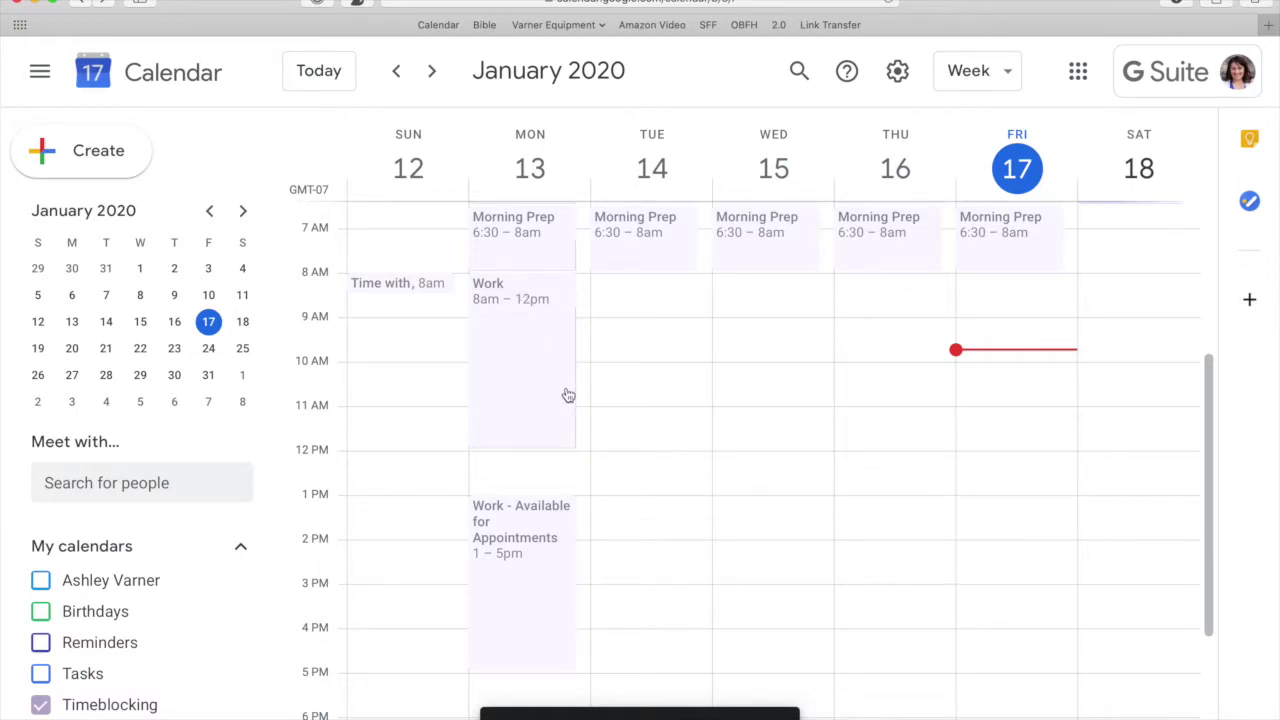
pyautogui.scroll(-5, 567, 395)
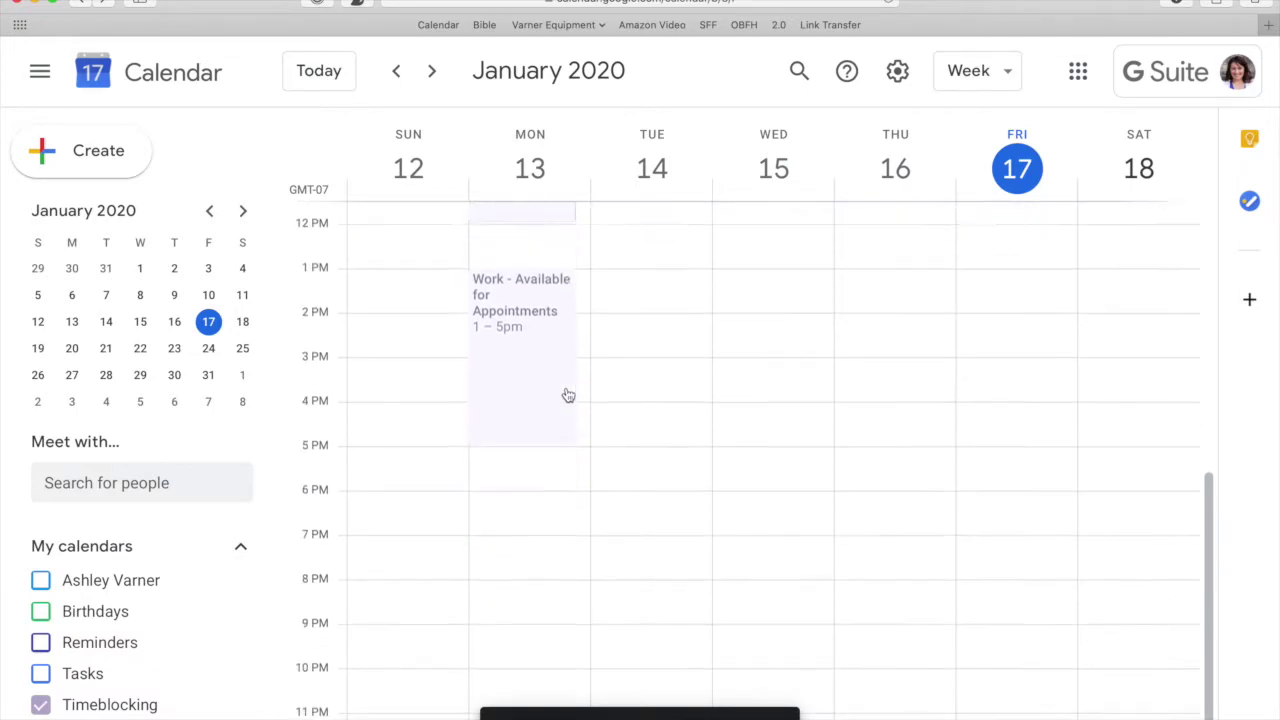
# - Start a Monday 5–8pm event titled 'Evening Tasks'
pyautogui.click(508, 466)
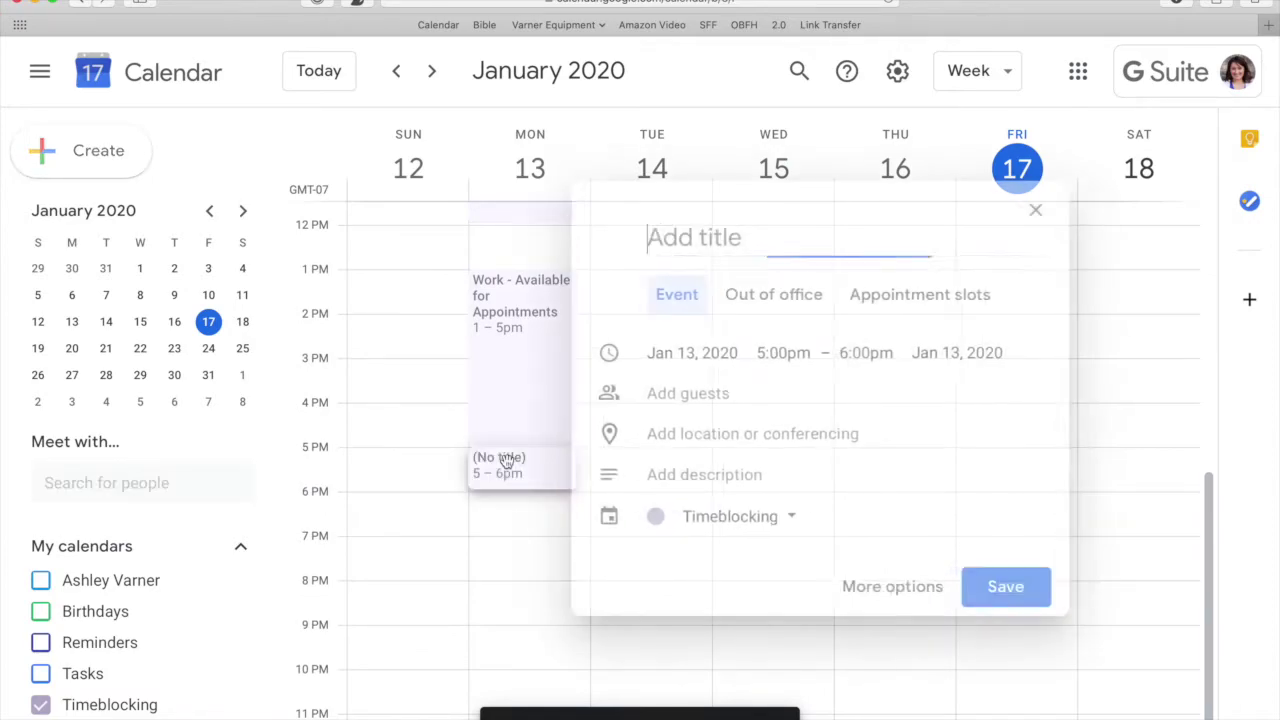
pyautogui.click(859, 351)
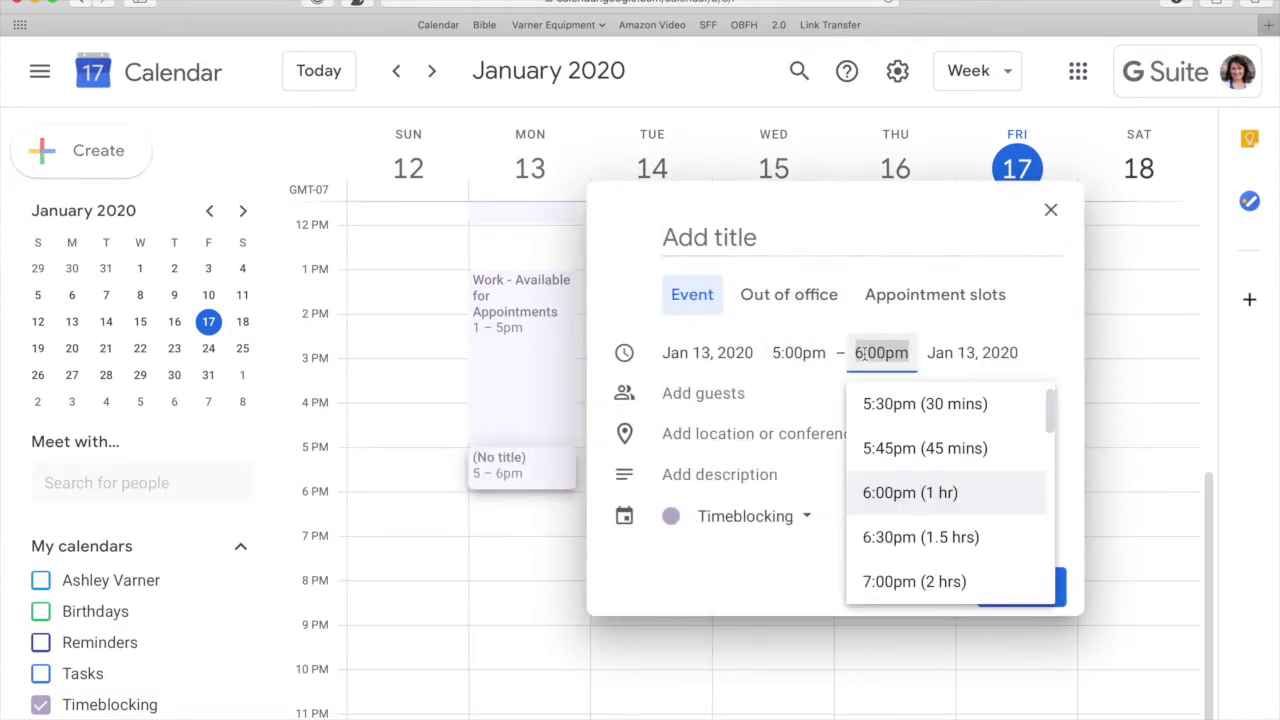
pyautogui.scroll(-4, 897, 569)
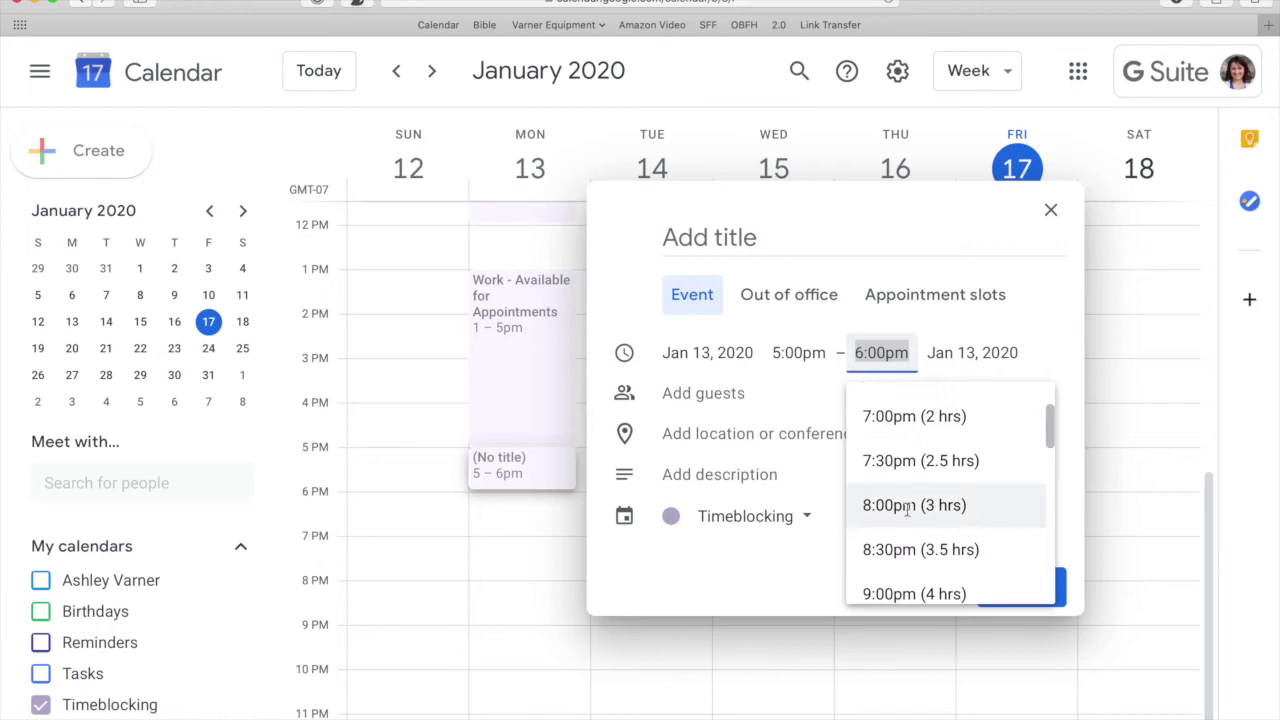
pyautogui.click(912, 498)
pyautogui.click(756, 260)
pyautogui.write('Ev')
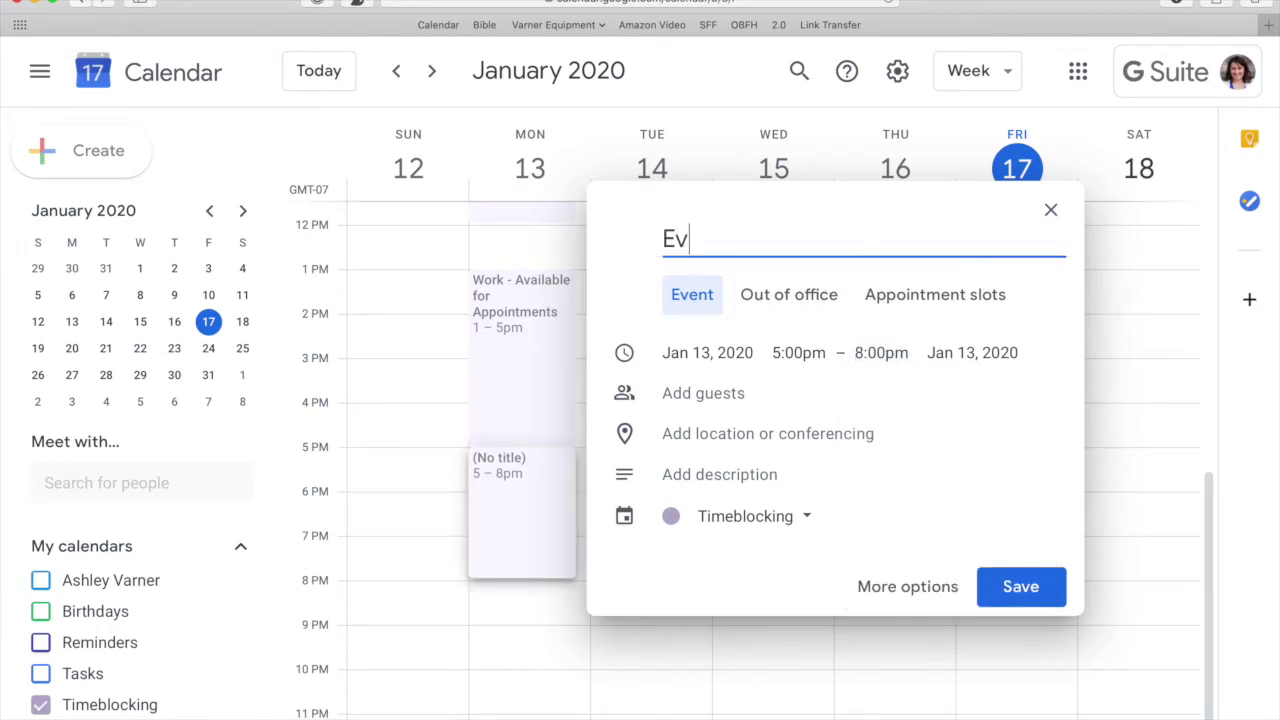
pyautogui.write('ening Tasks')
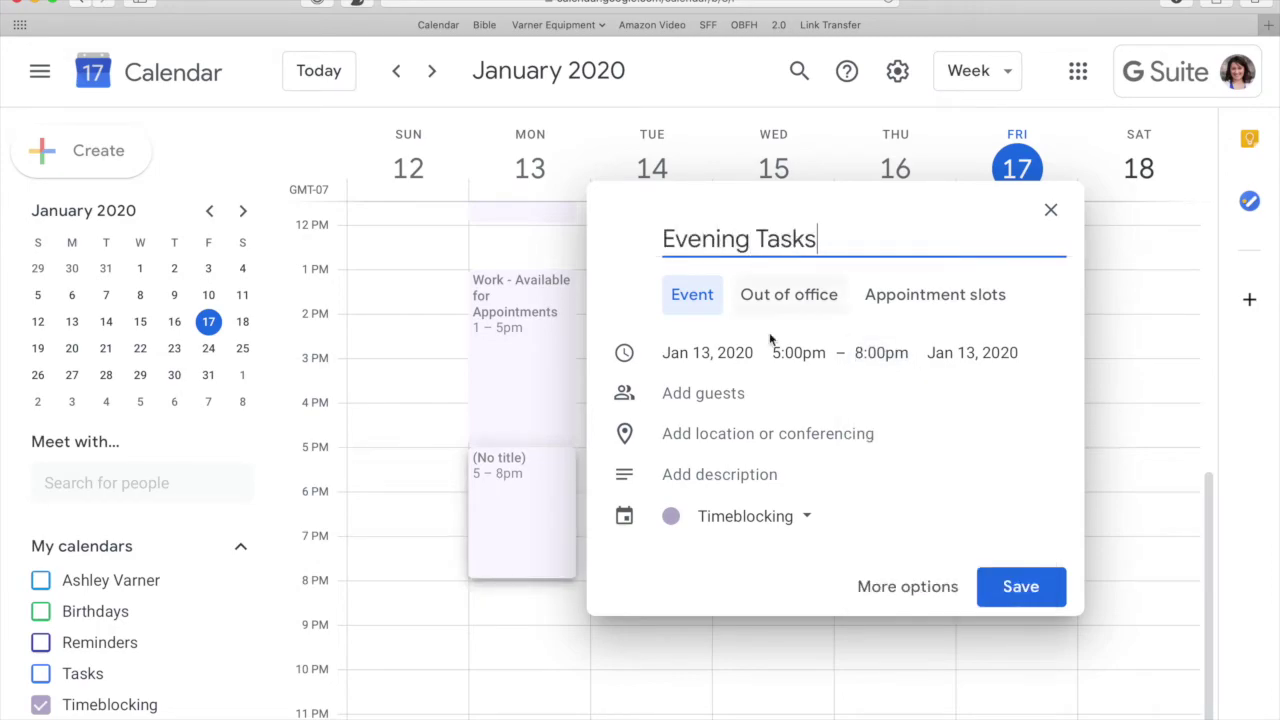
# - Describe it as 'Making dinner' and 'helping kids with home', removing the grocery line, and save
pyautogui.click(820, 474)
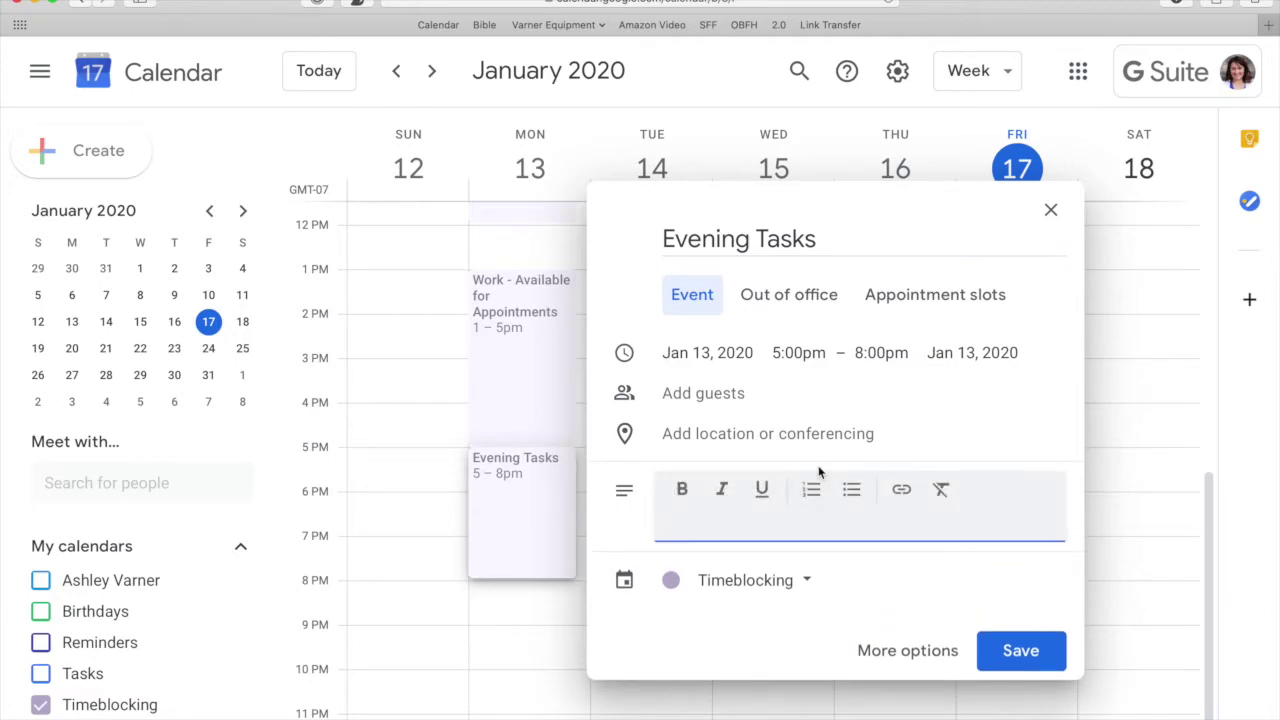
pyautogui.write('Making dinner')
pyautogui.press('Return')
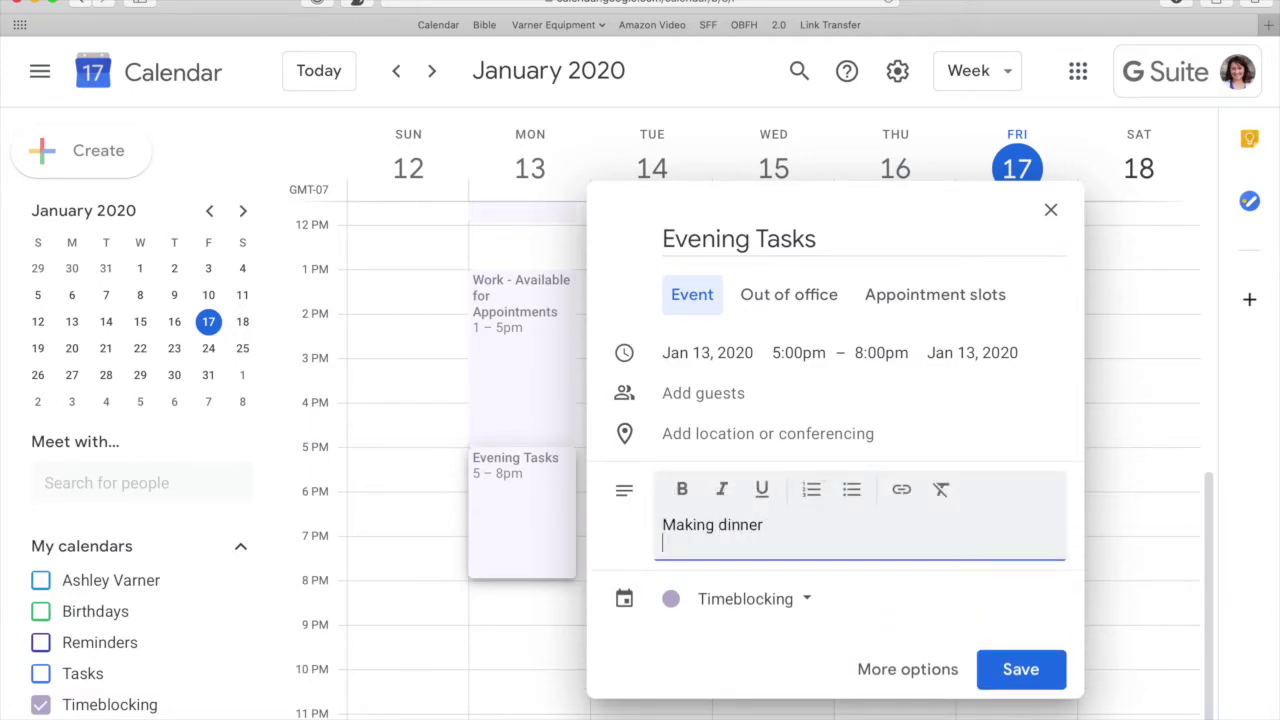
pyautogui.write('gor')
pyautogui.write('ocery shopping')
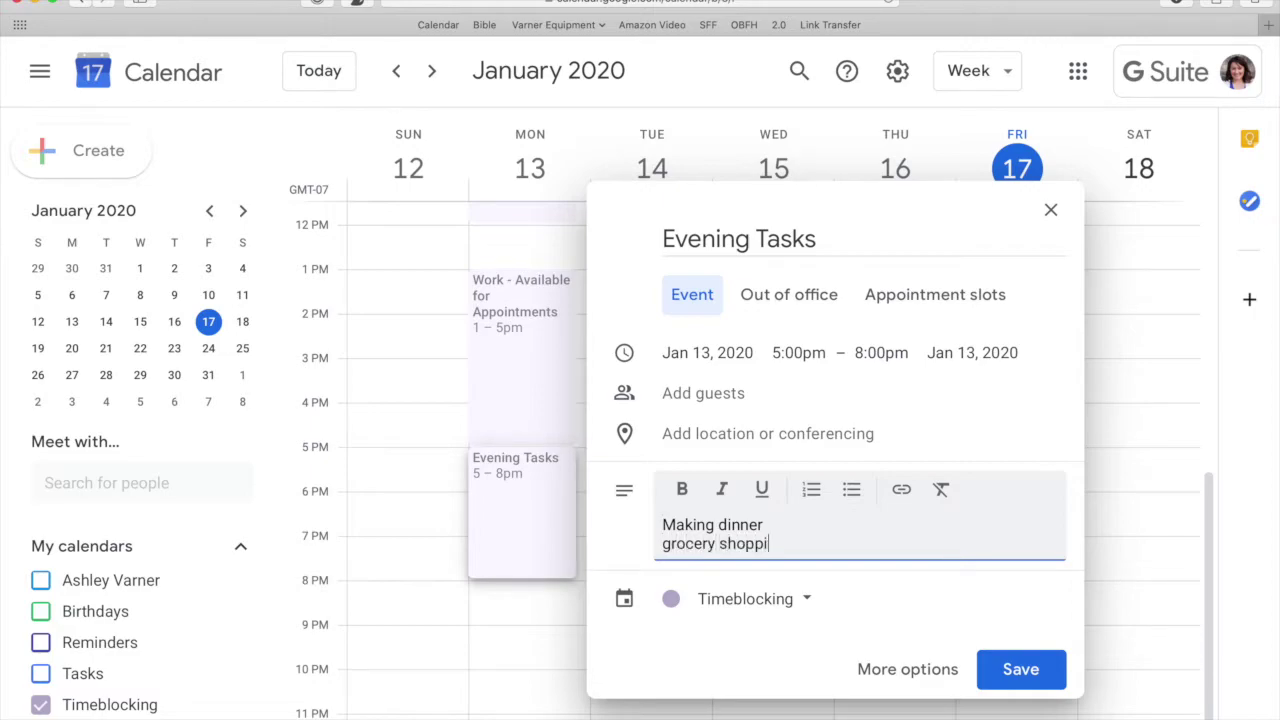
pyautogui.press('Return')
pyautogui.write('helping kids with o')
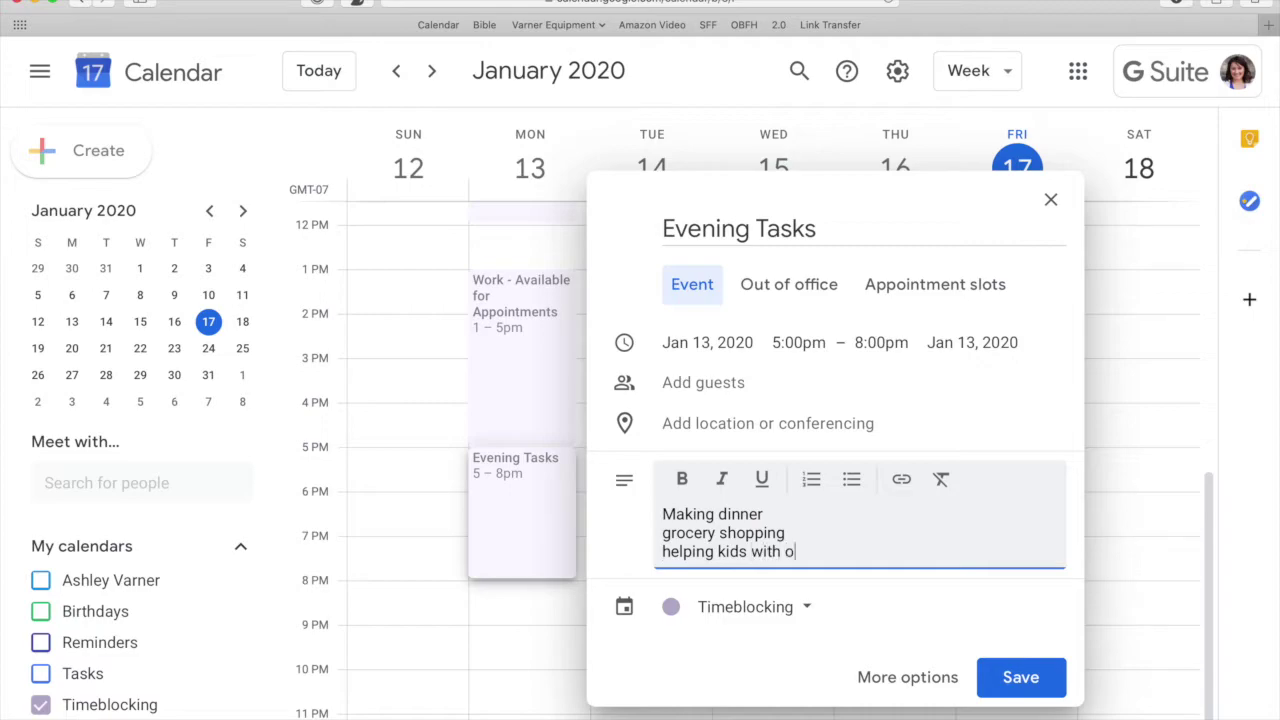
pyautogui.press('BackSpace')
pyautogui.write('home')
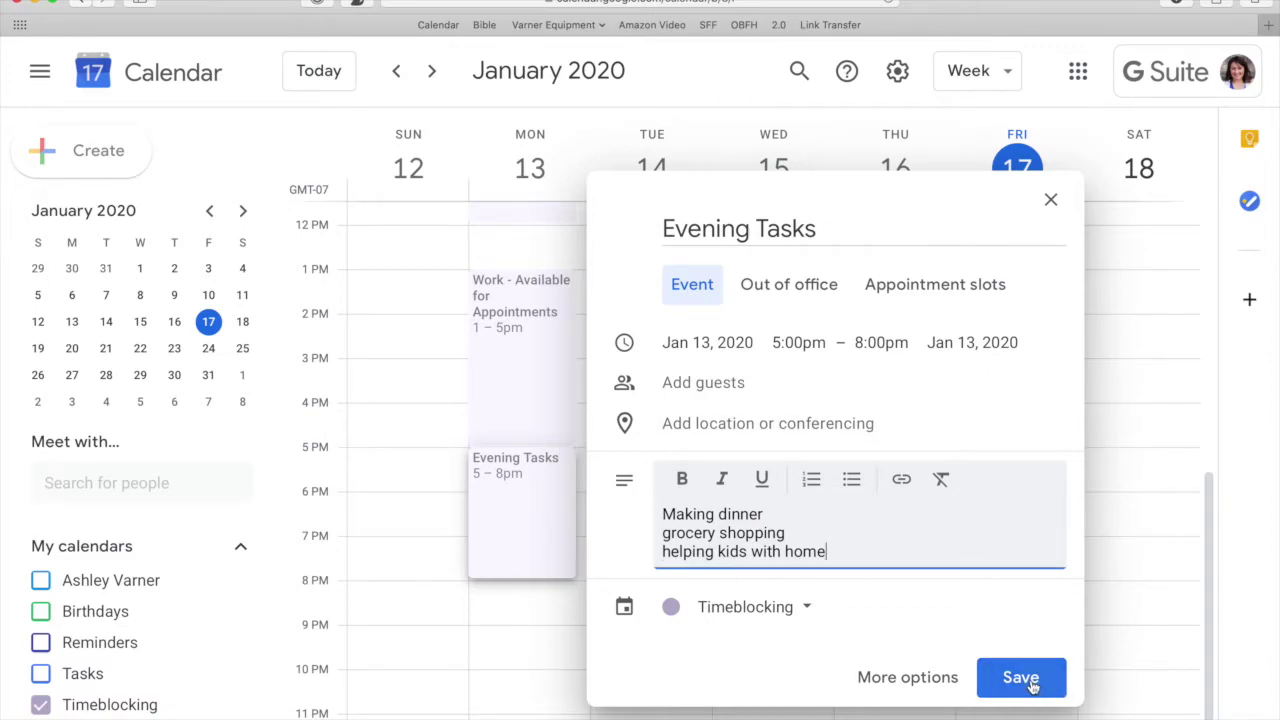
pyautogui.moveTo(826, 531); pyautogui.dragTo(574, 528)
pyautogui.press('BackSpace')
pyautogui.press('BackSpace')
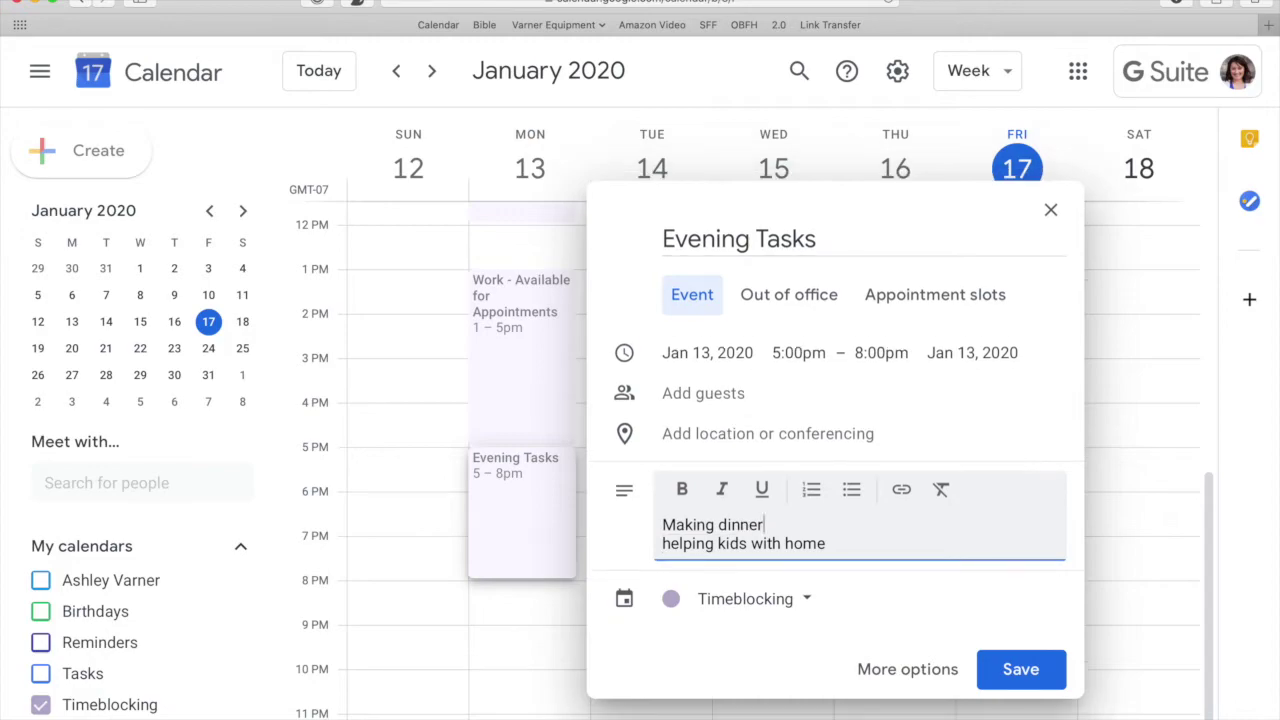
pyautogui.click(982, 676)
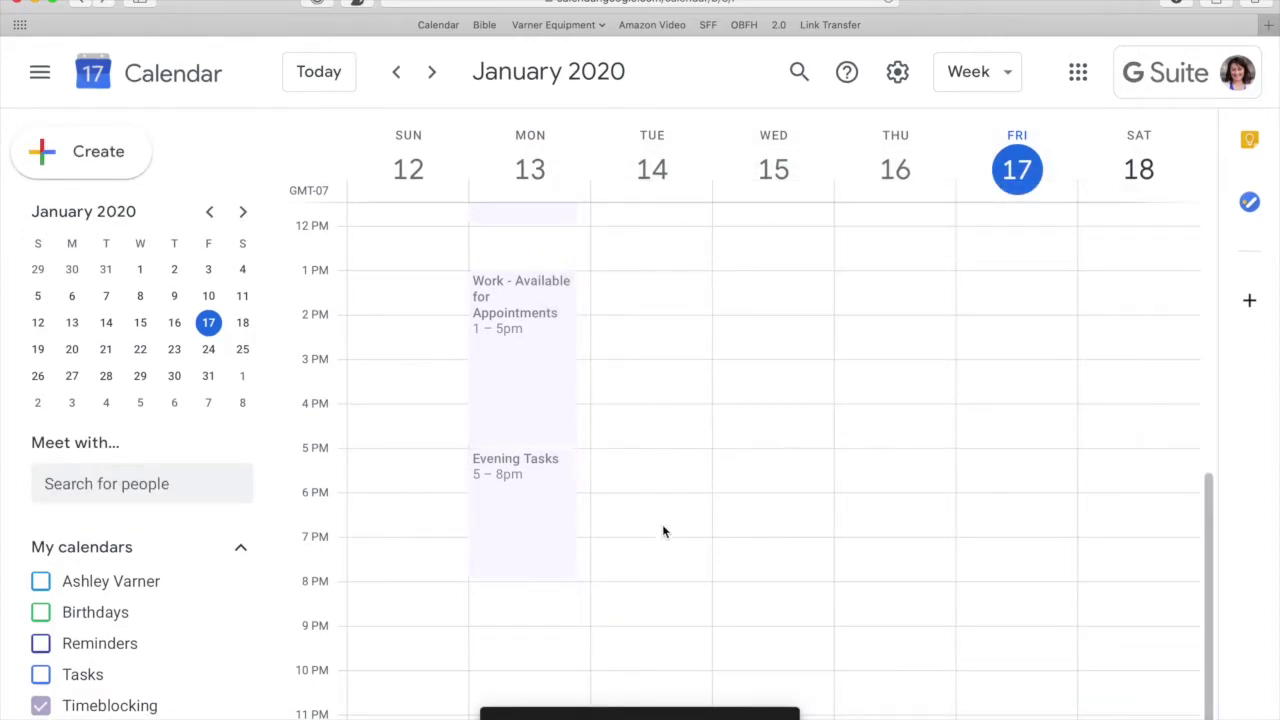
# - Save 'Running Errands' on Tuesday, Jan 14, 5–7pm with description 'grocery shopping'
pyautogui.click(661, 460)
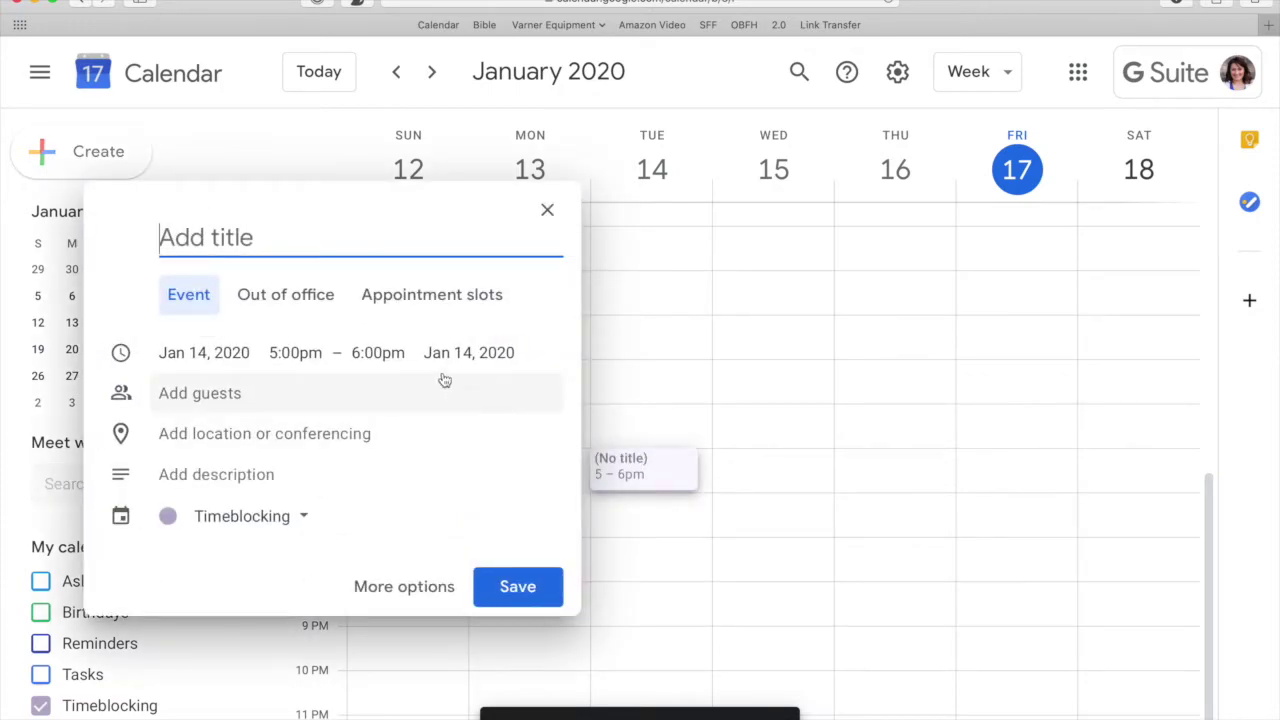
pyautogui.click(375, 353)
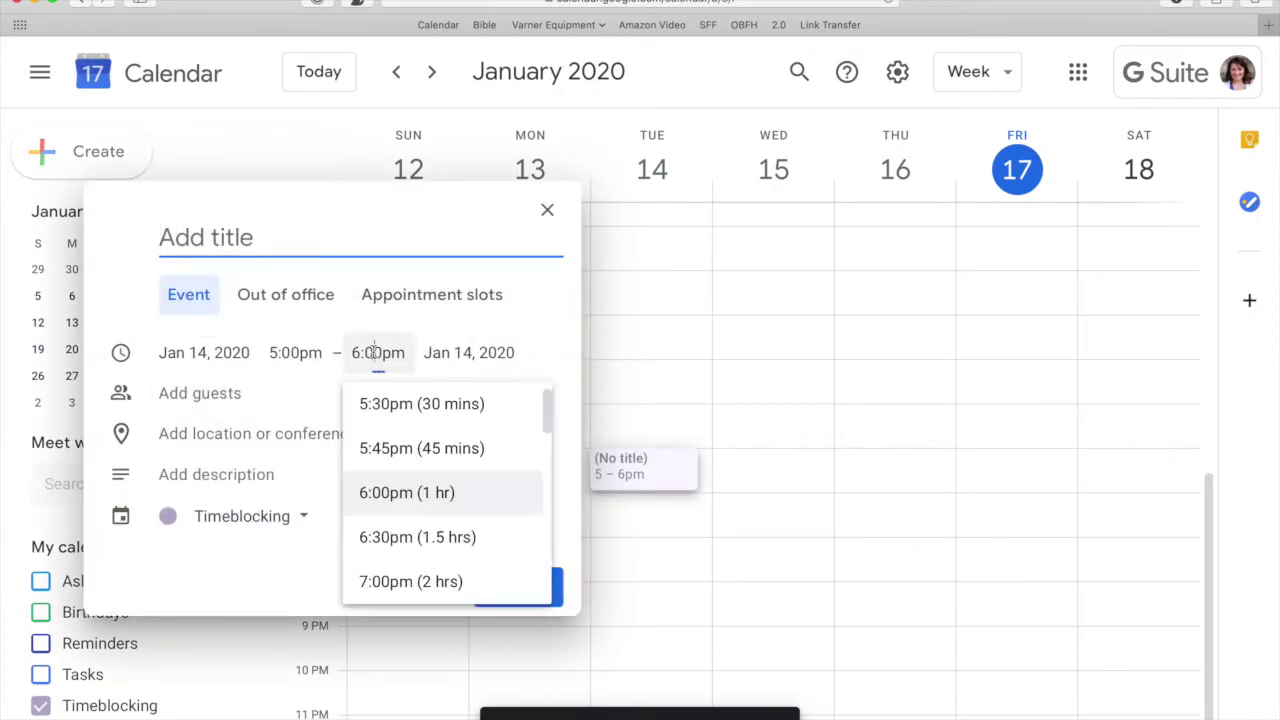
pyautogui.click(420, 578)
pyautogui.click(268, 230)
pyautogui.write('Run')
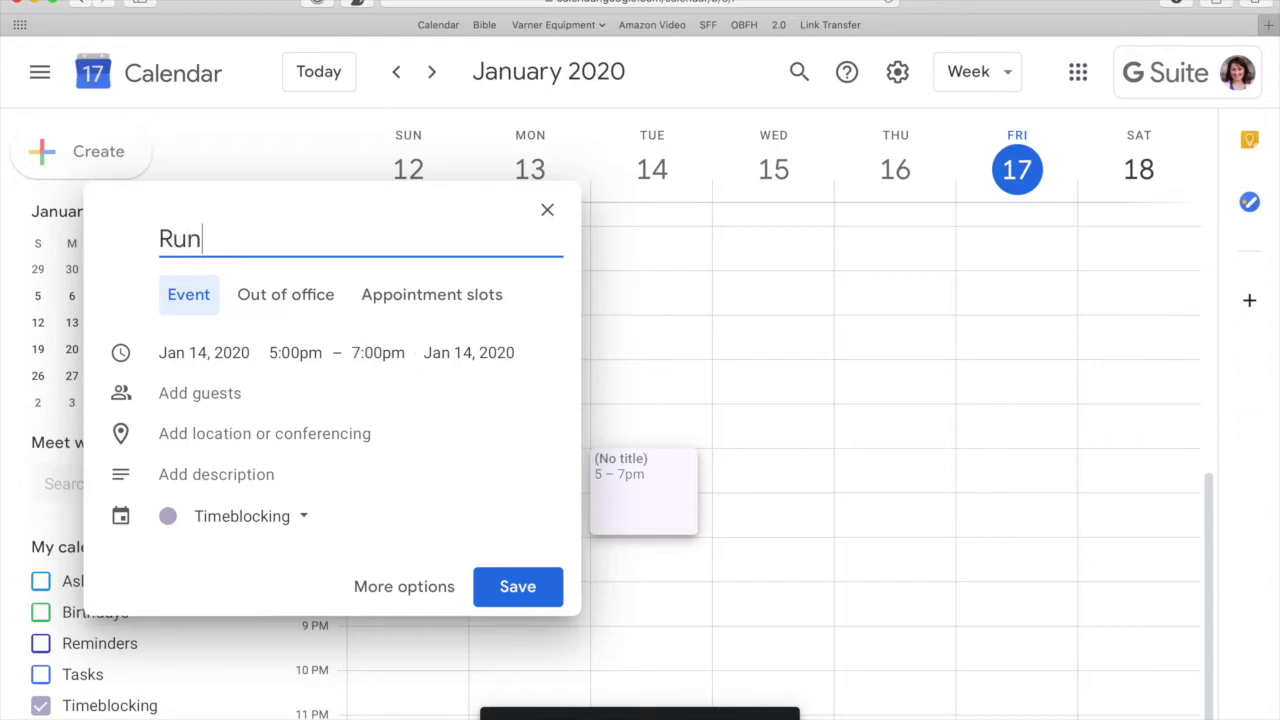
pyautogui.write('ning Errands')
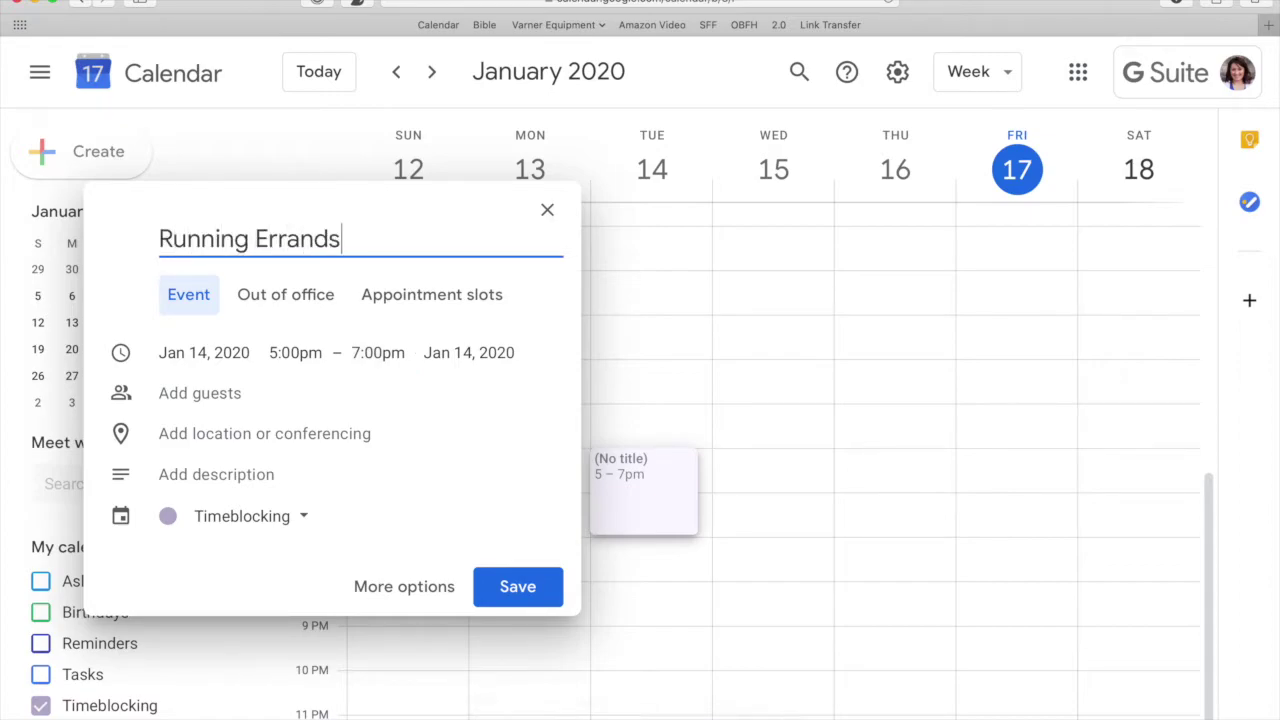
pyautogui.click(237, 474)
pyautogui.write('occr')
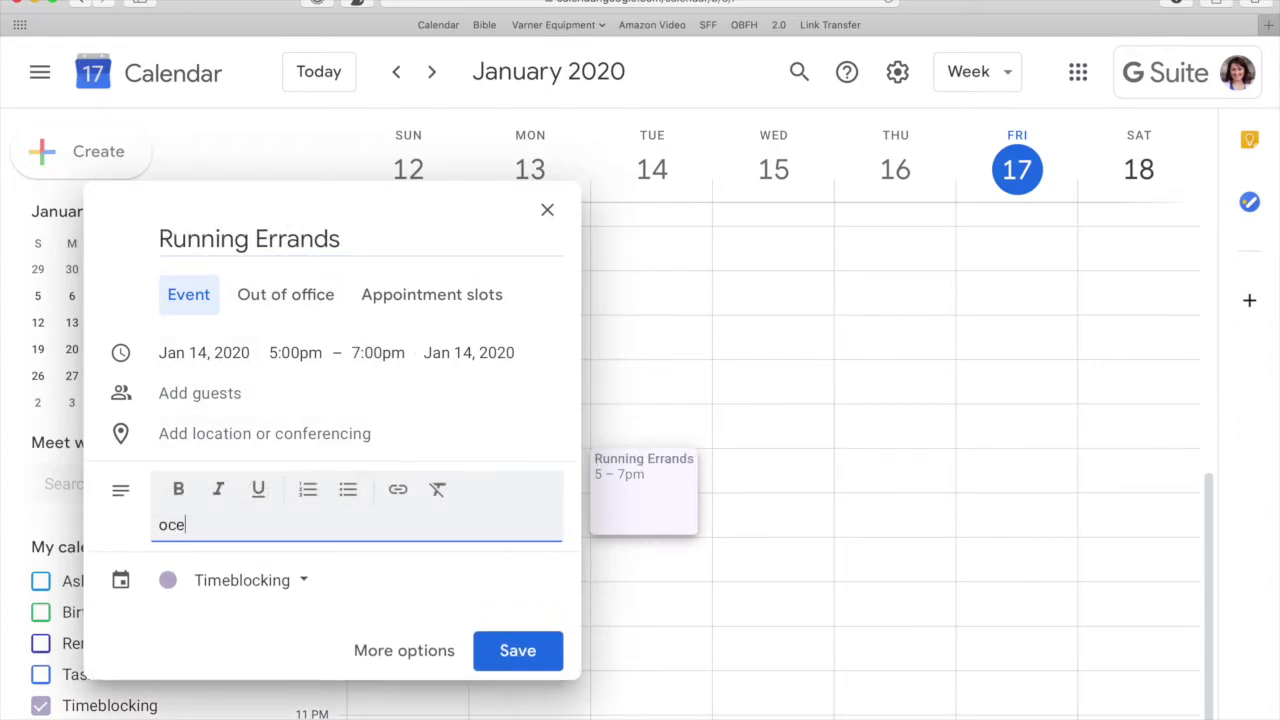
pyautogui.press('BackSpace')
pyautogui.press('BackSpace')
pyautogui.press('BackSpace')
pyautogui.press('BackSpace')
pyautogui.write('grocery shopping')
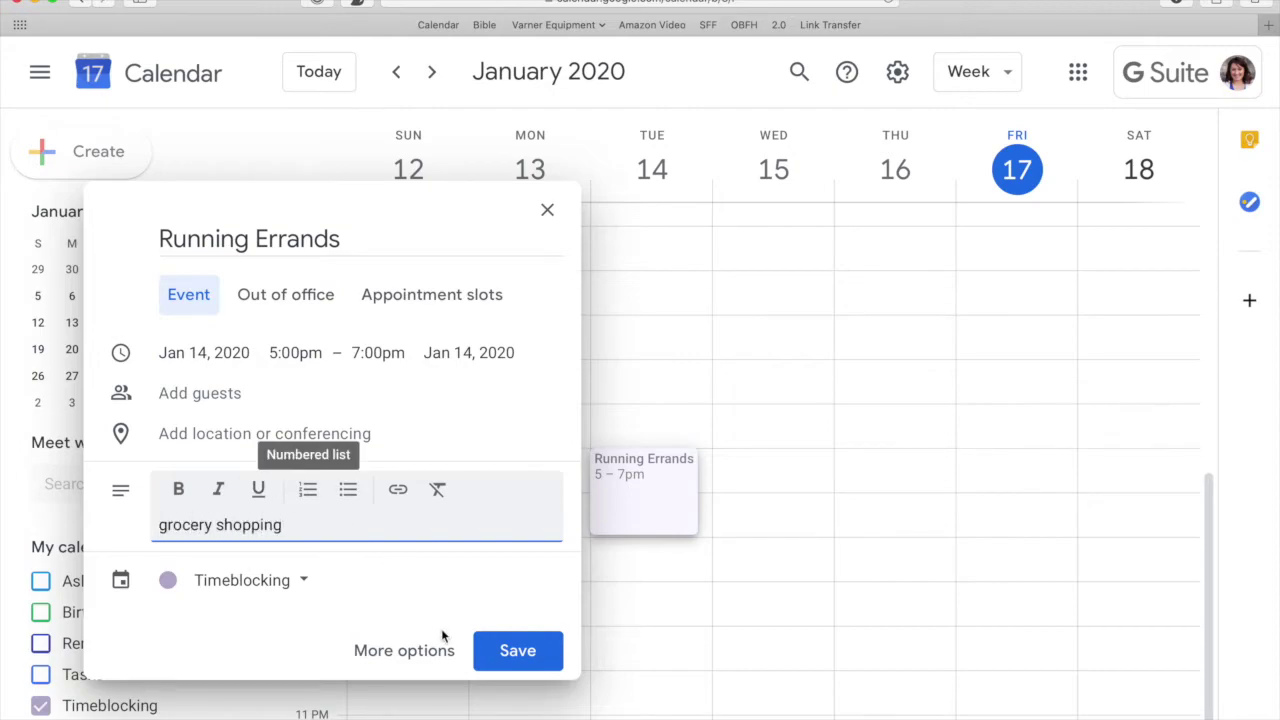
pyautogui.click(517, 650)
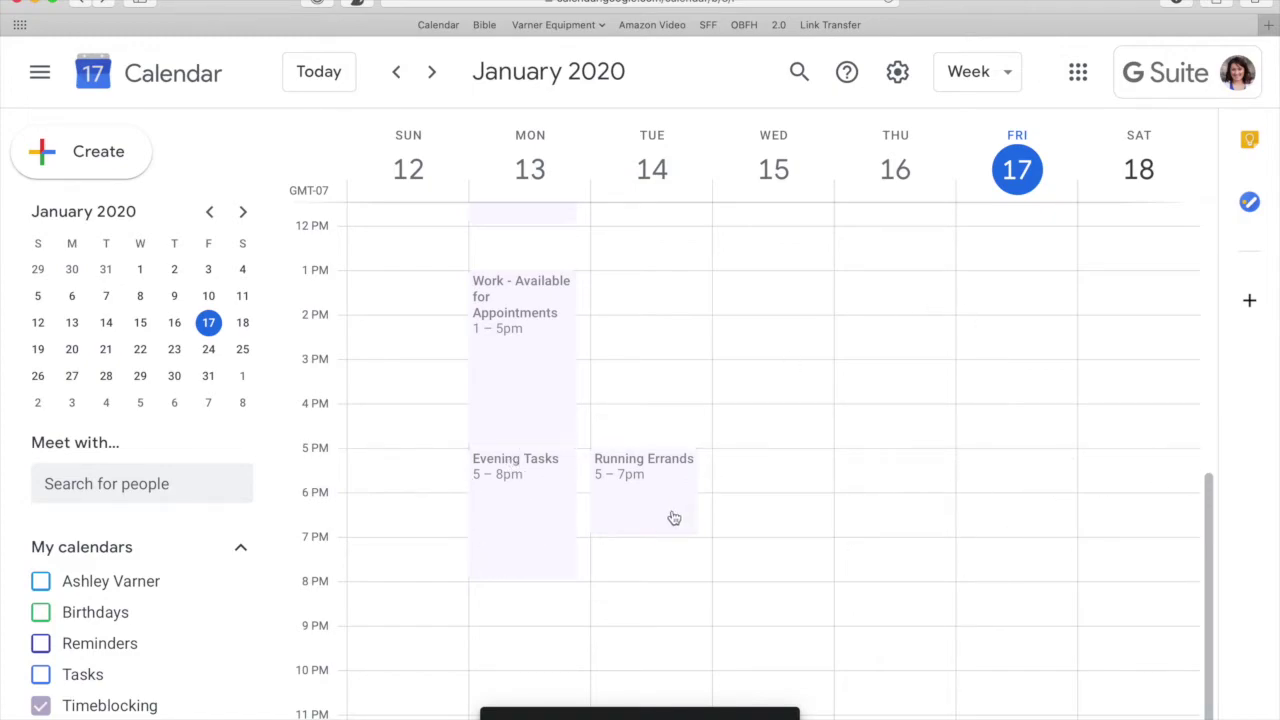
pyautogui.scroll(5, 633, 472)
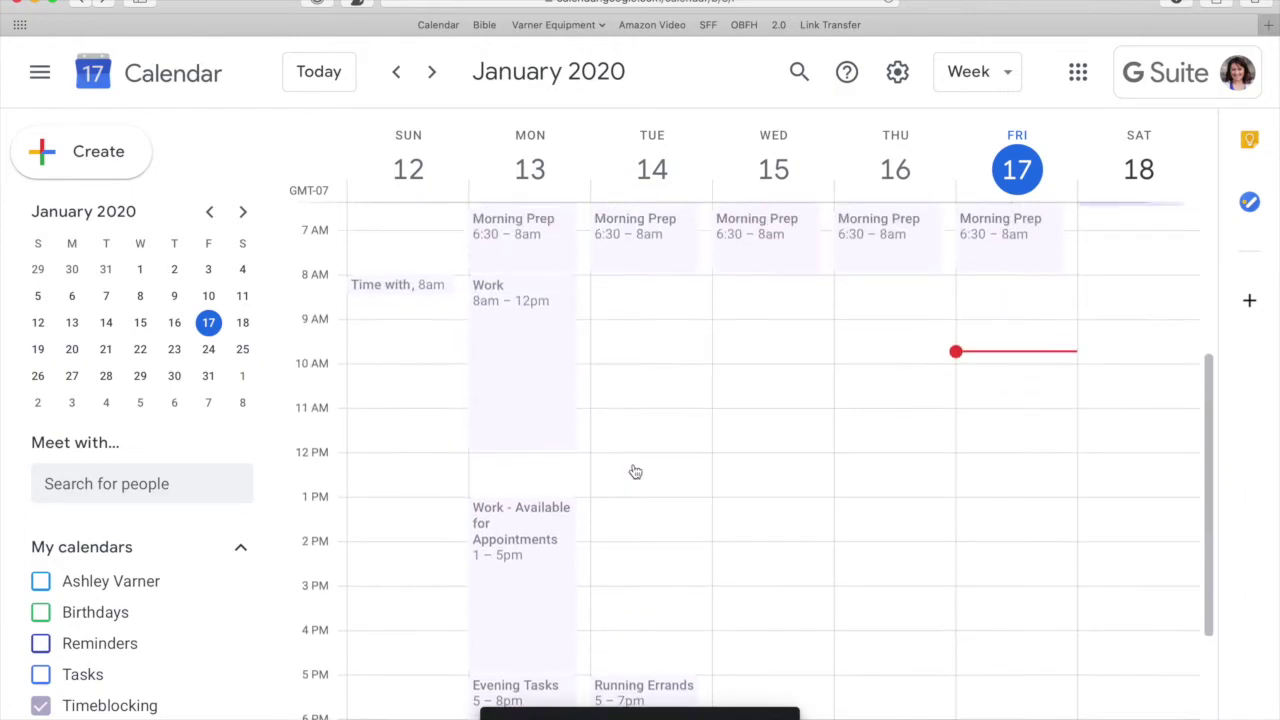
# - Set the Monday 8am–12pm Work block to repeat every weekday (Monday to Friday) and save
pyautogui.click(529, 410)
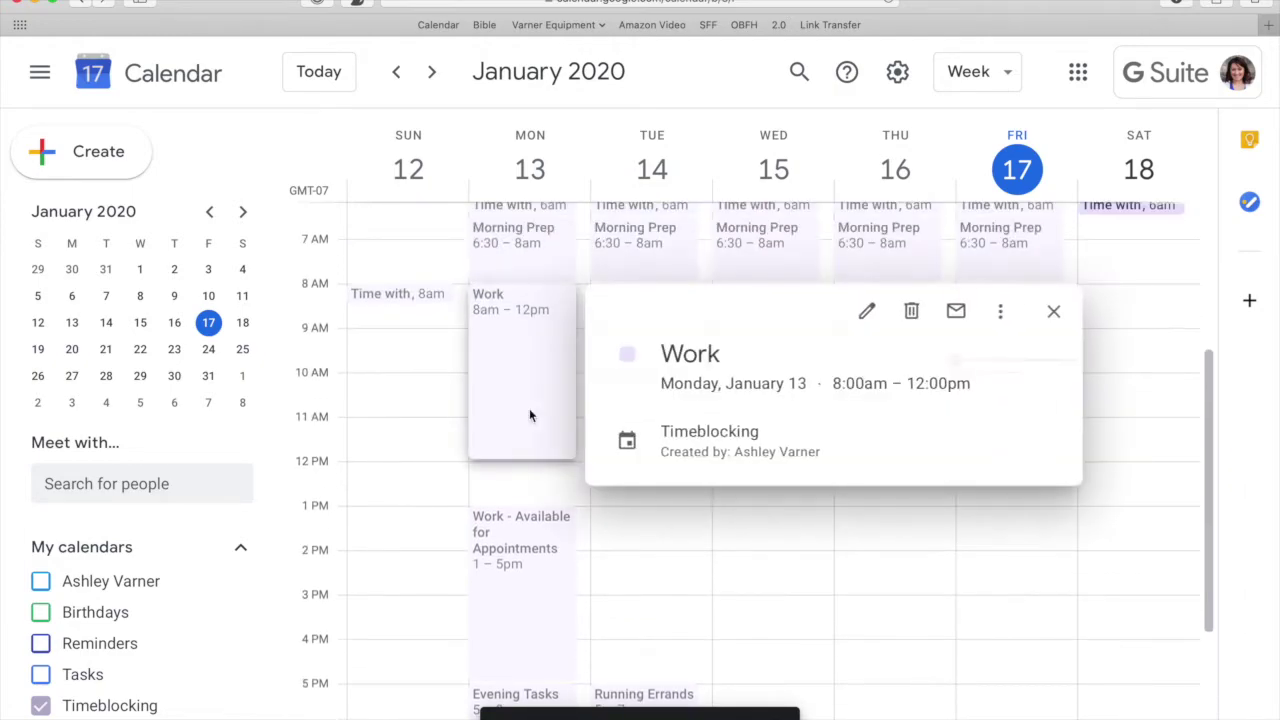
pyautogui.click(870, 311)
pyautogui.click(245, 196)
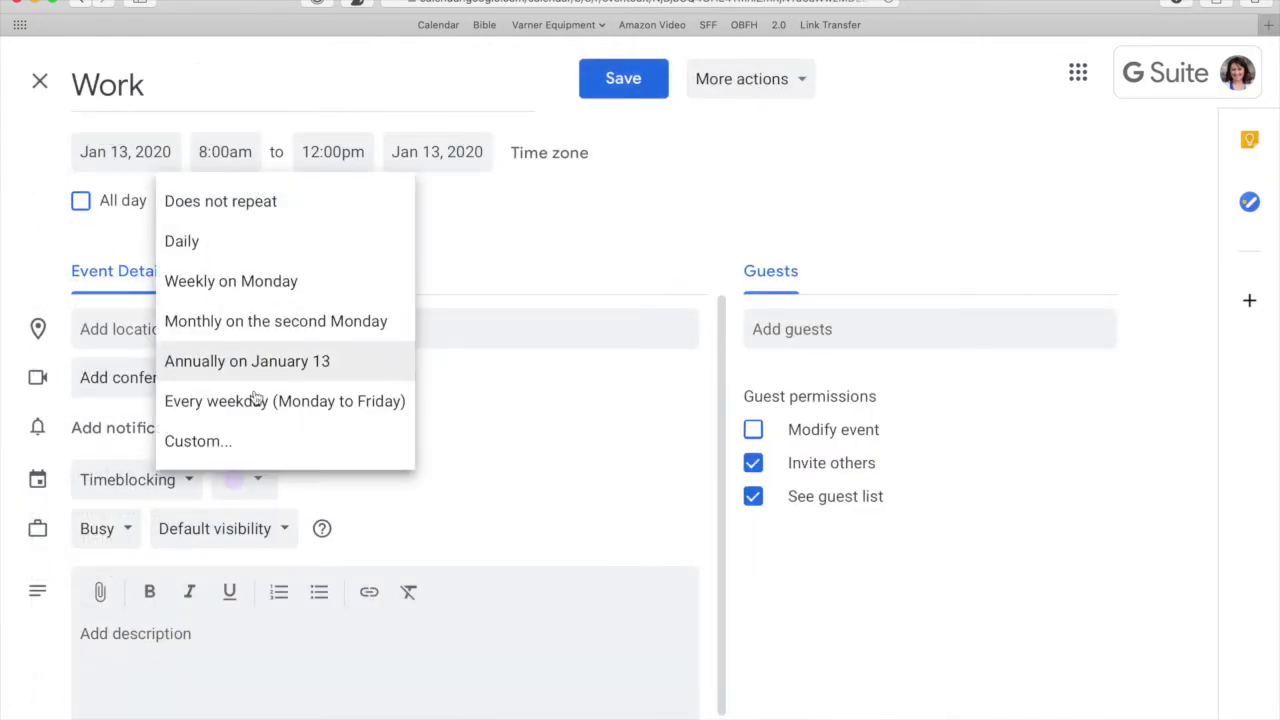
pyautogui.click(253, 449)
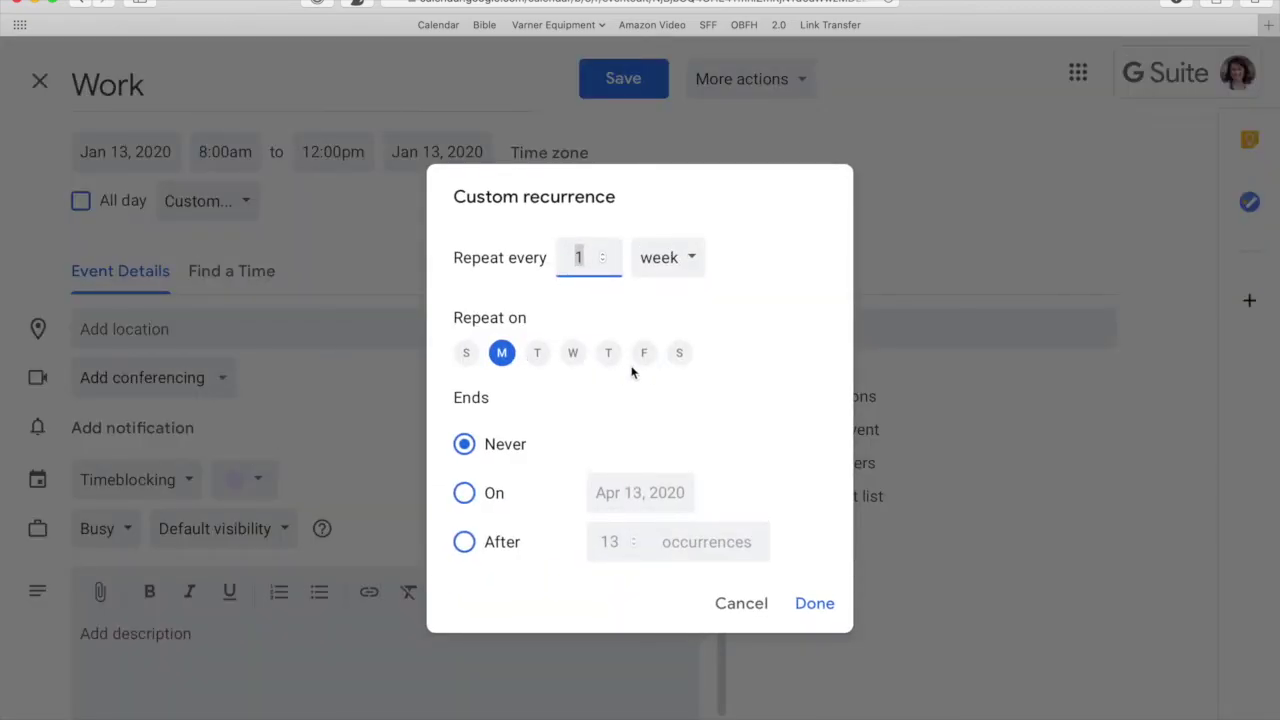
pyautogui.click(737, 606)
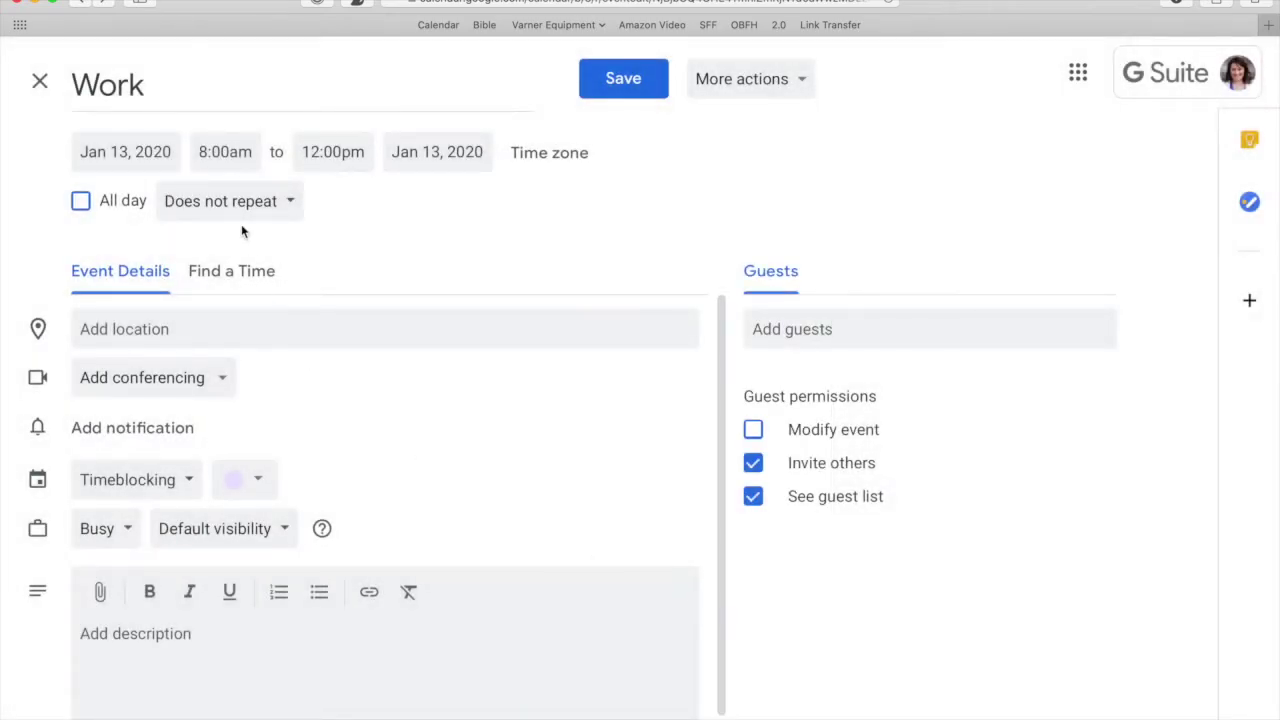
pyautogui.click(241, 208)
pyautogui.click(252, 397)
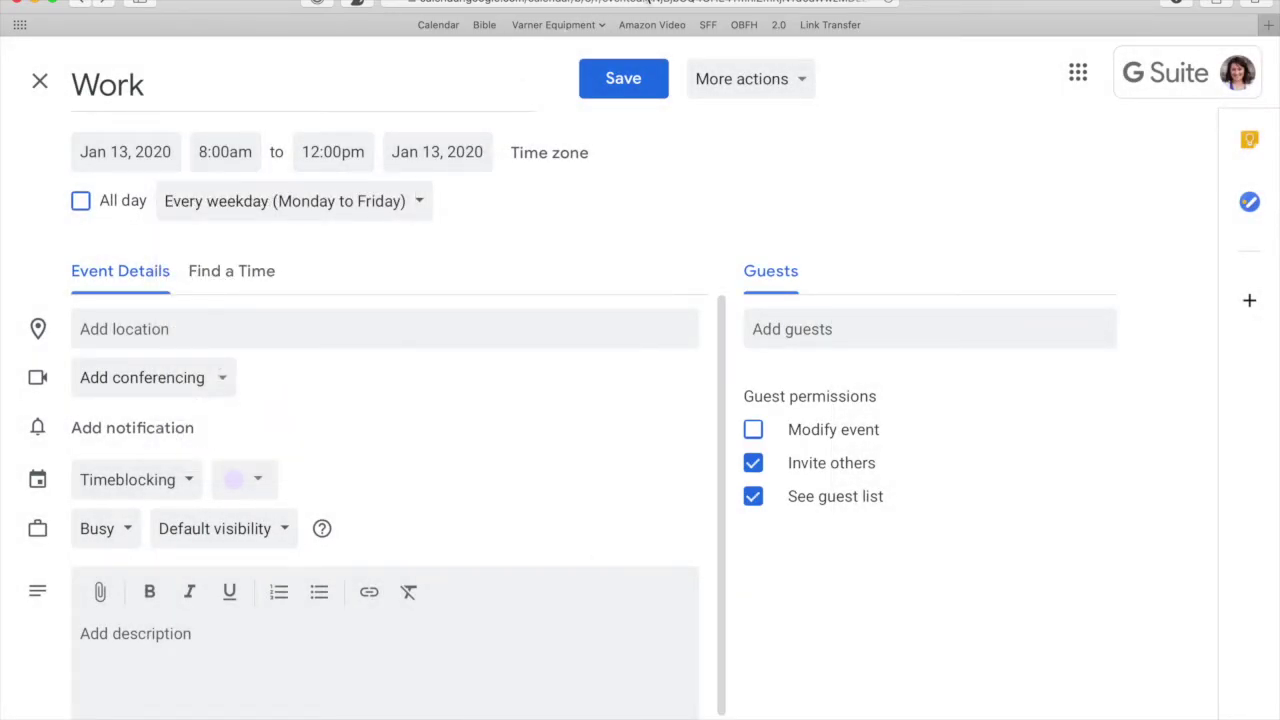
pyautogui.click(650, 88)
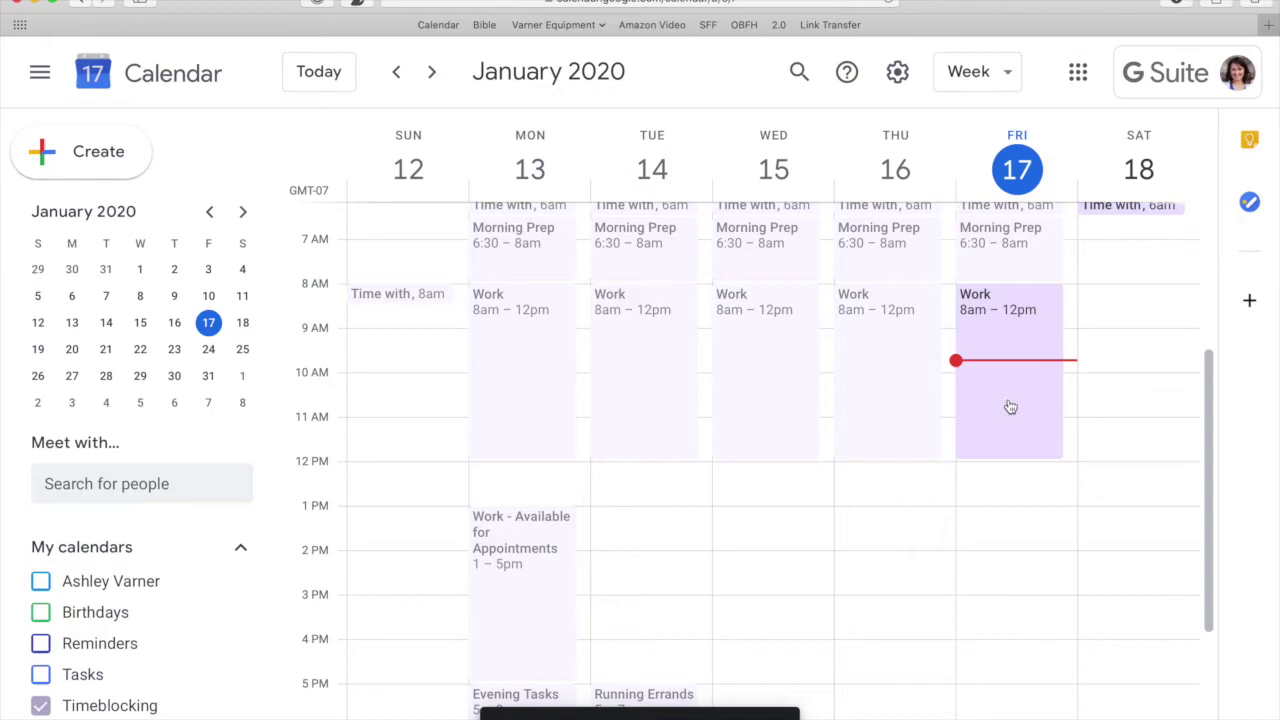
# - Look ahead two weeks to confirm the repeats, then return to the week of January 12
pyautogui.click(436, 71)
pyautogui.click(436, 71)
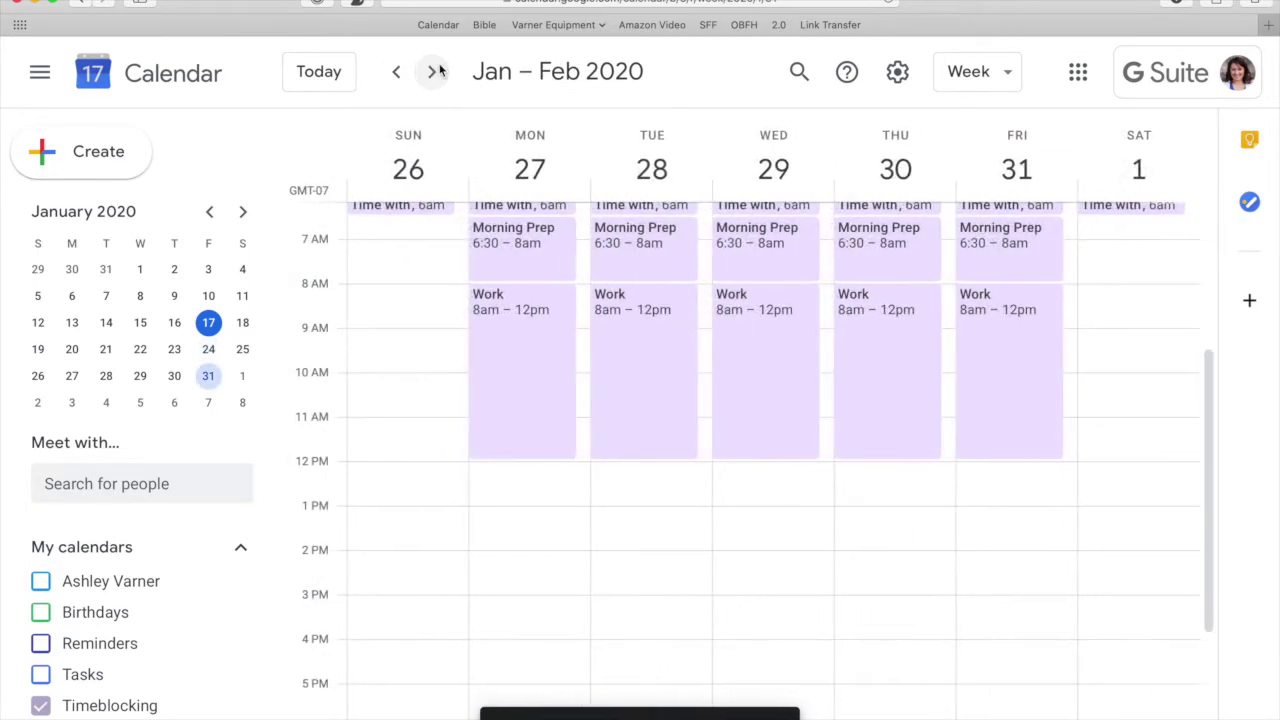
pyautogui.click(398, 74)
pyautogui.click(398, 74)
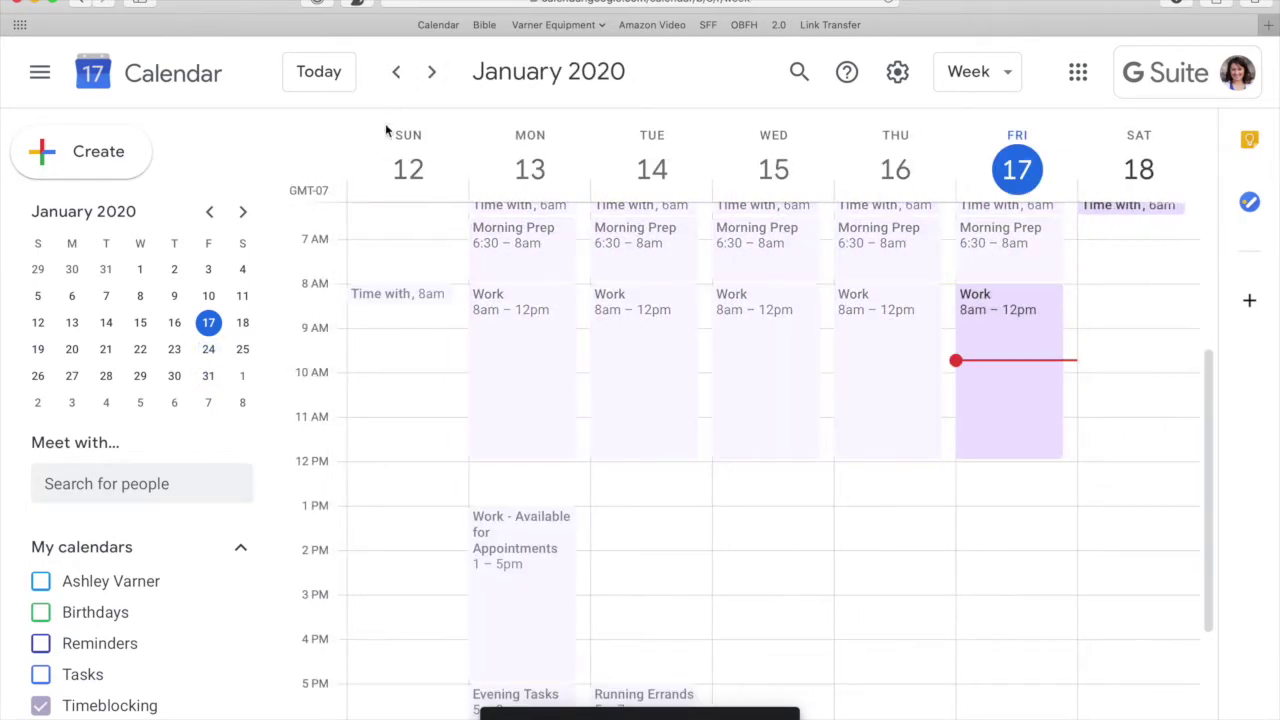
pyautogui.scroll(3, 888, 506)
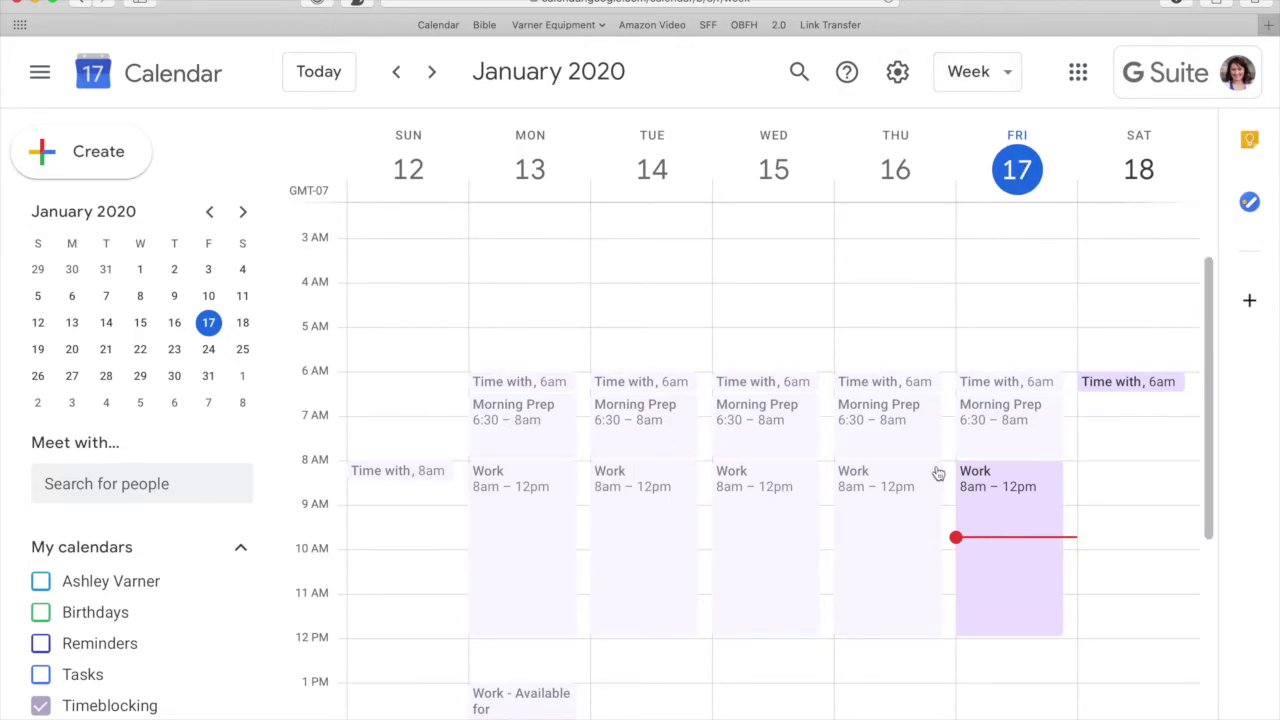
pyautogui.scroll(-3, 735, 519)
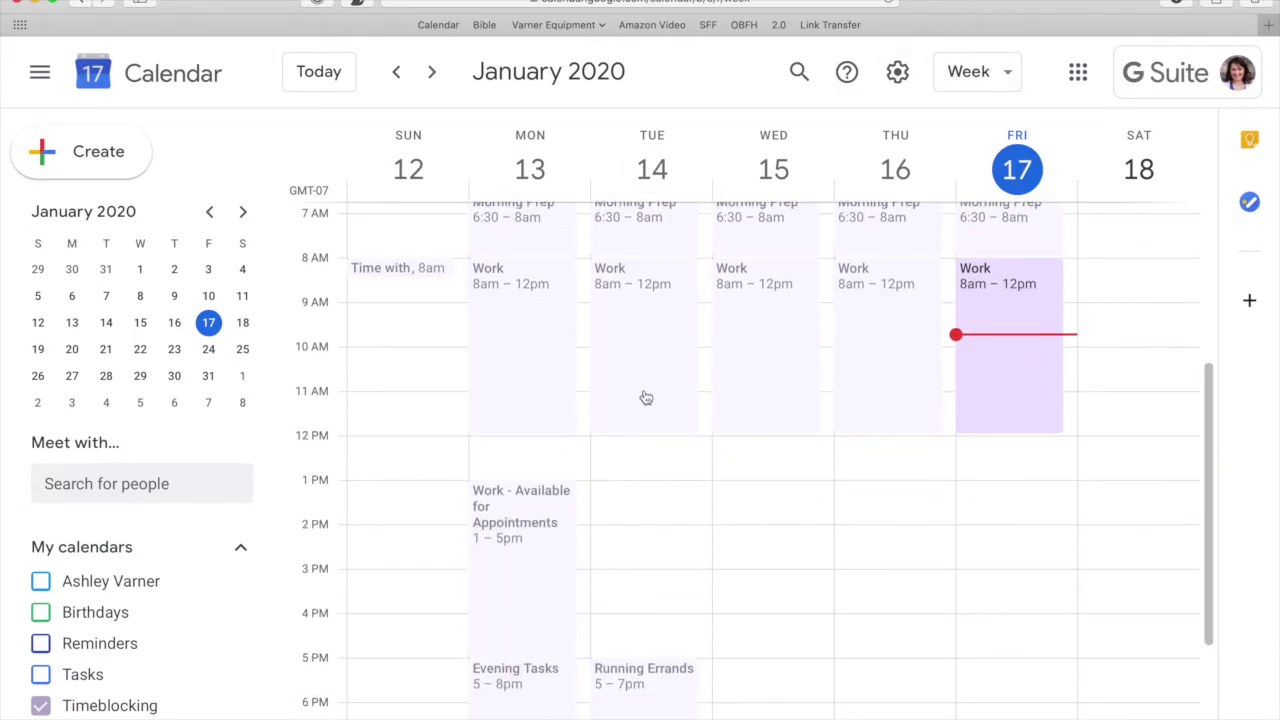
# - Add 'Church' on Wednesday evening from 6:30pm to 9:00pm, replacing a mistaken Thursday draft
pyautogui.scroll(-3, 633, 451)
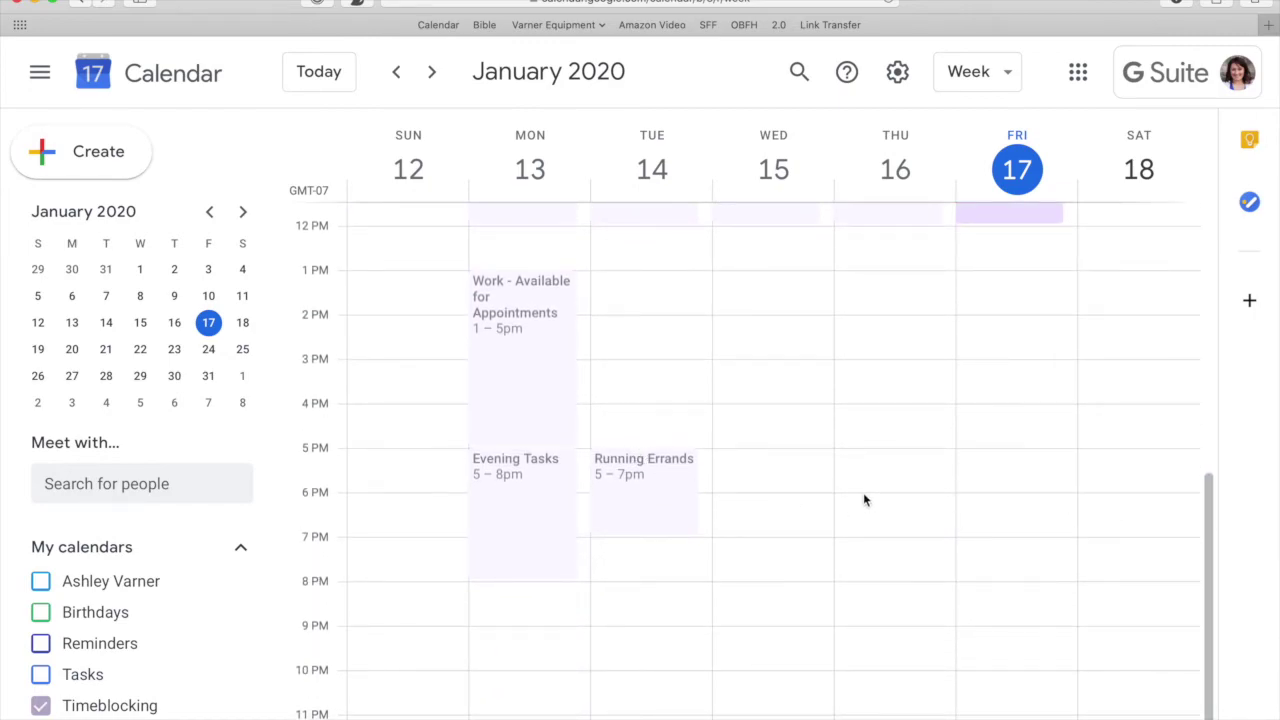
pyautogui.click(875, 562)
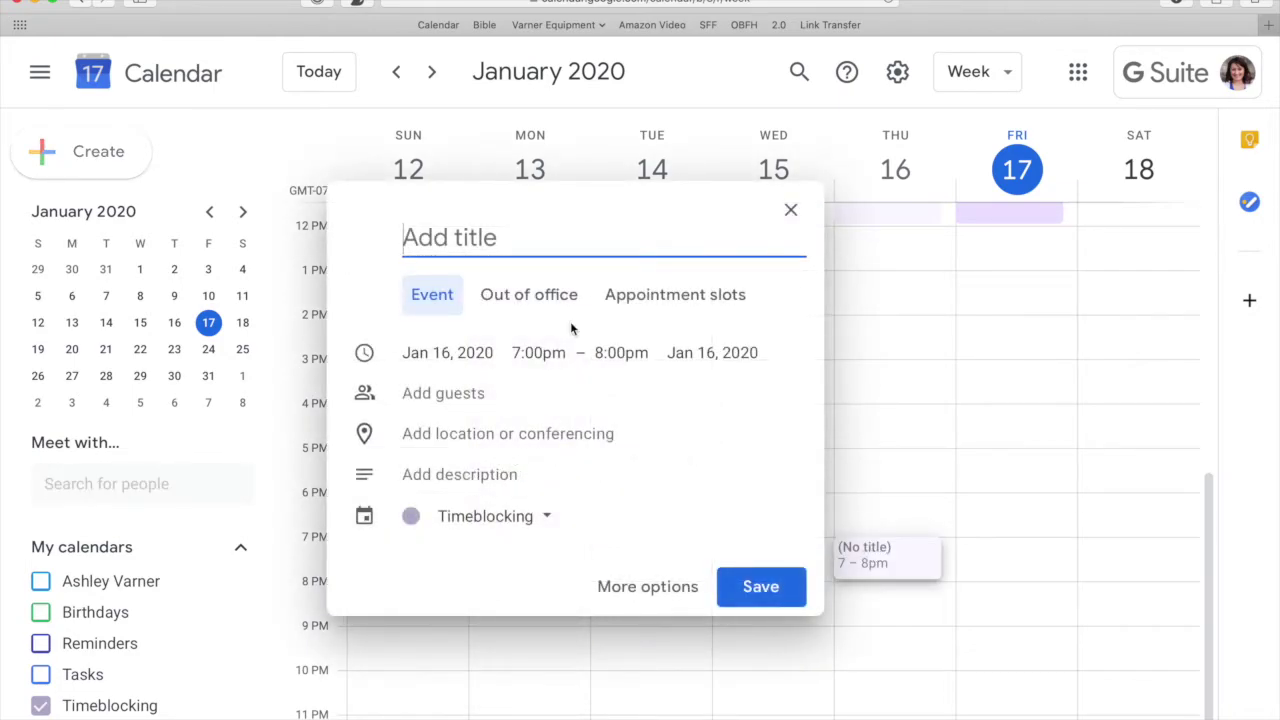
pyautogui.click(791, 210)
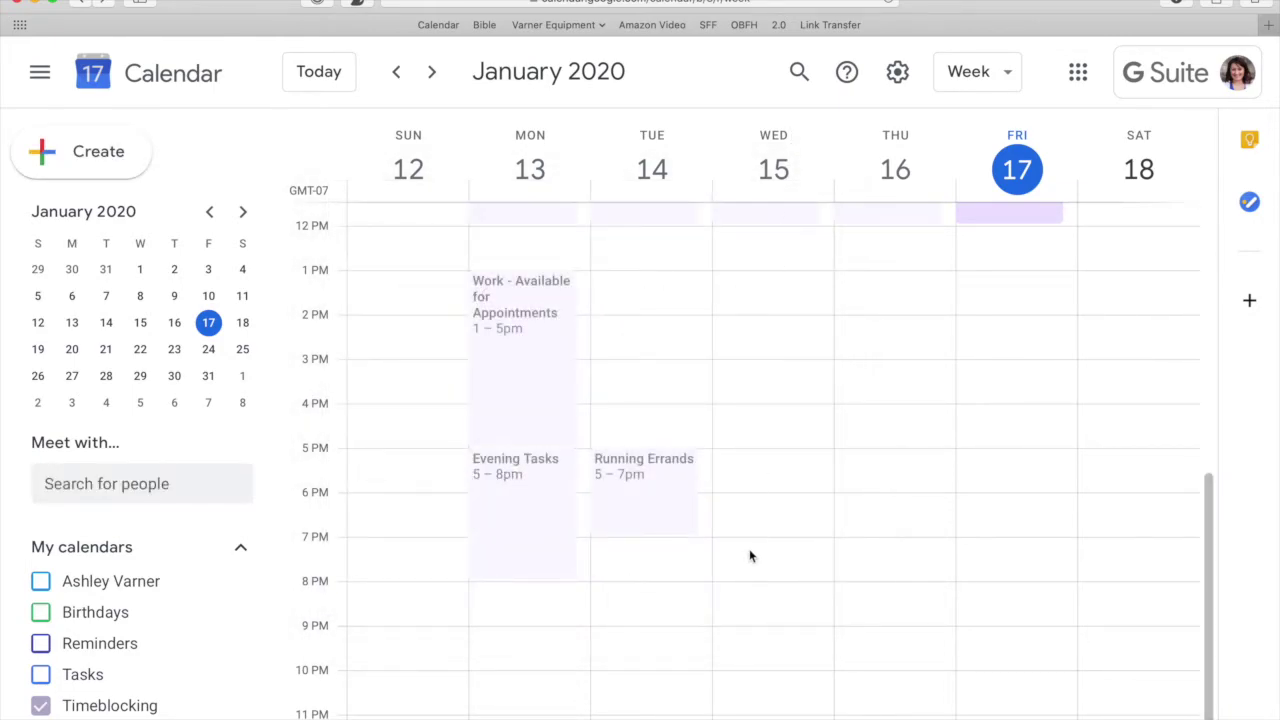
pyautogui.click(748, 562)
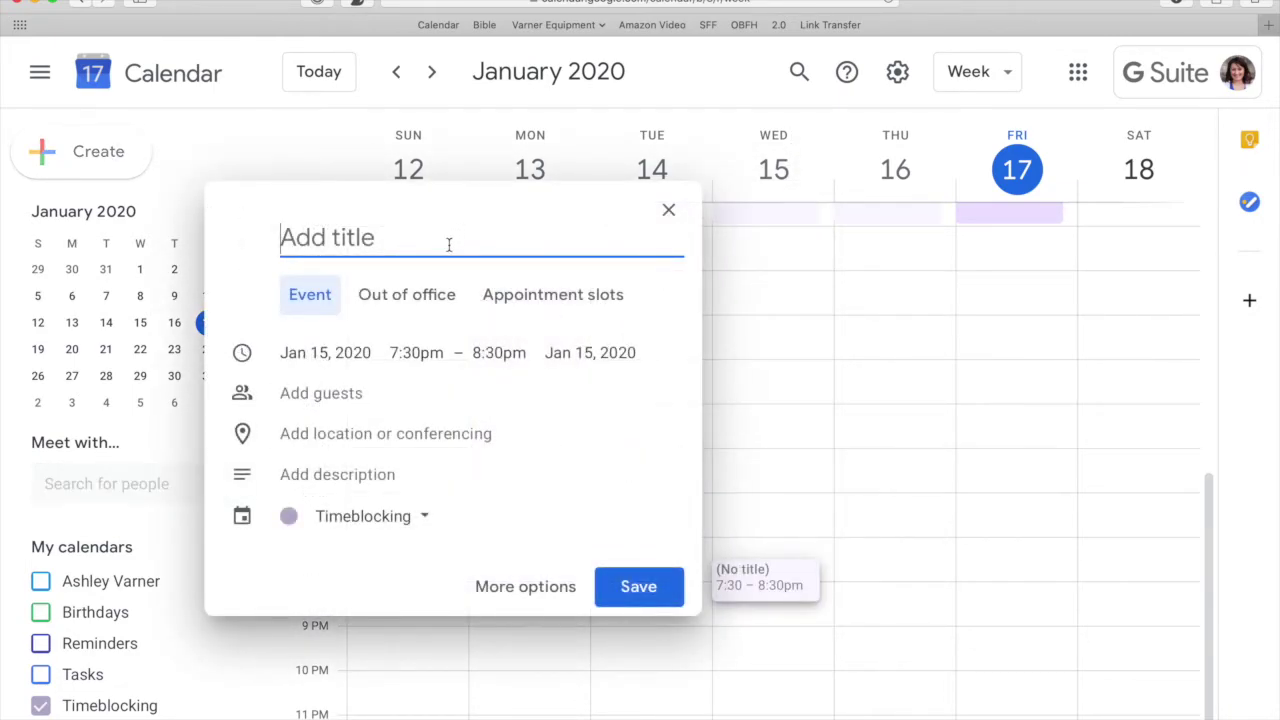
pyautogui.write('Church')
pyautogui.click(431, 353)
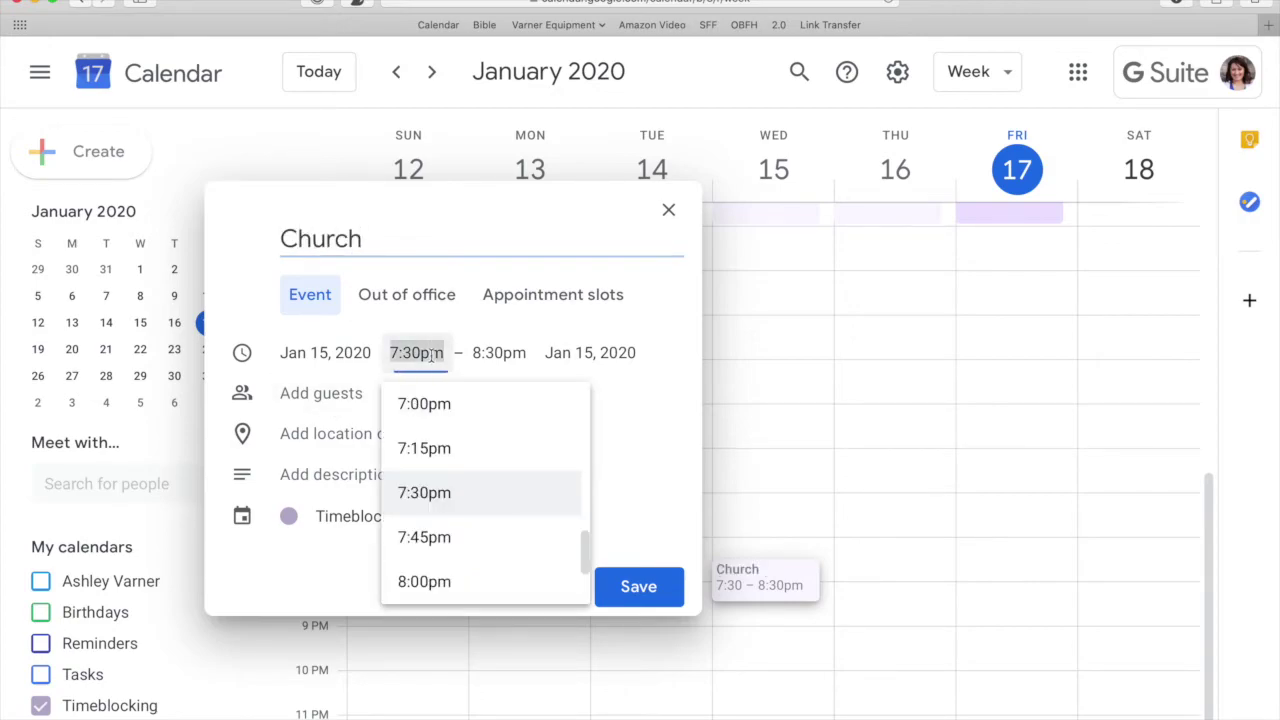
pyautogui.scroll(2, 421, 436)
pyautogui.click(472, 400)
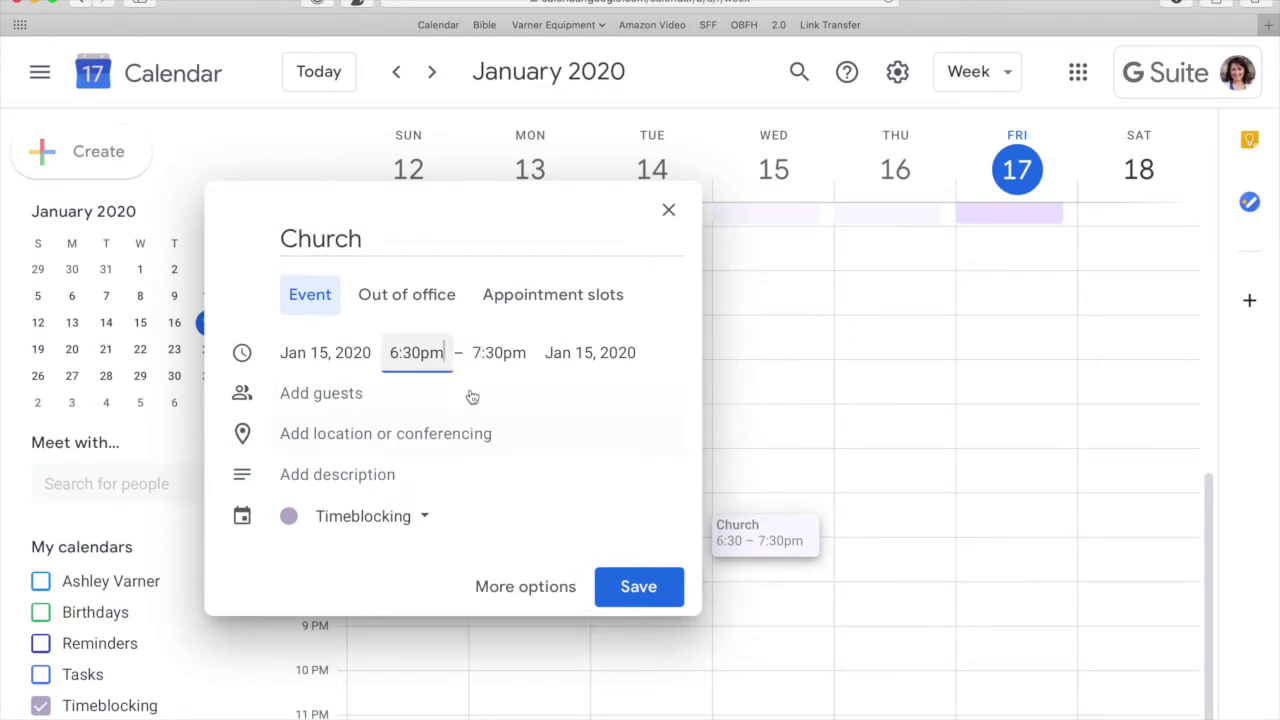
pyautogui.click(498, 352)
pyautogui.scroll(-2, 514, 526)
pyautogui.click(512, 522)
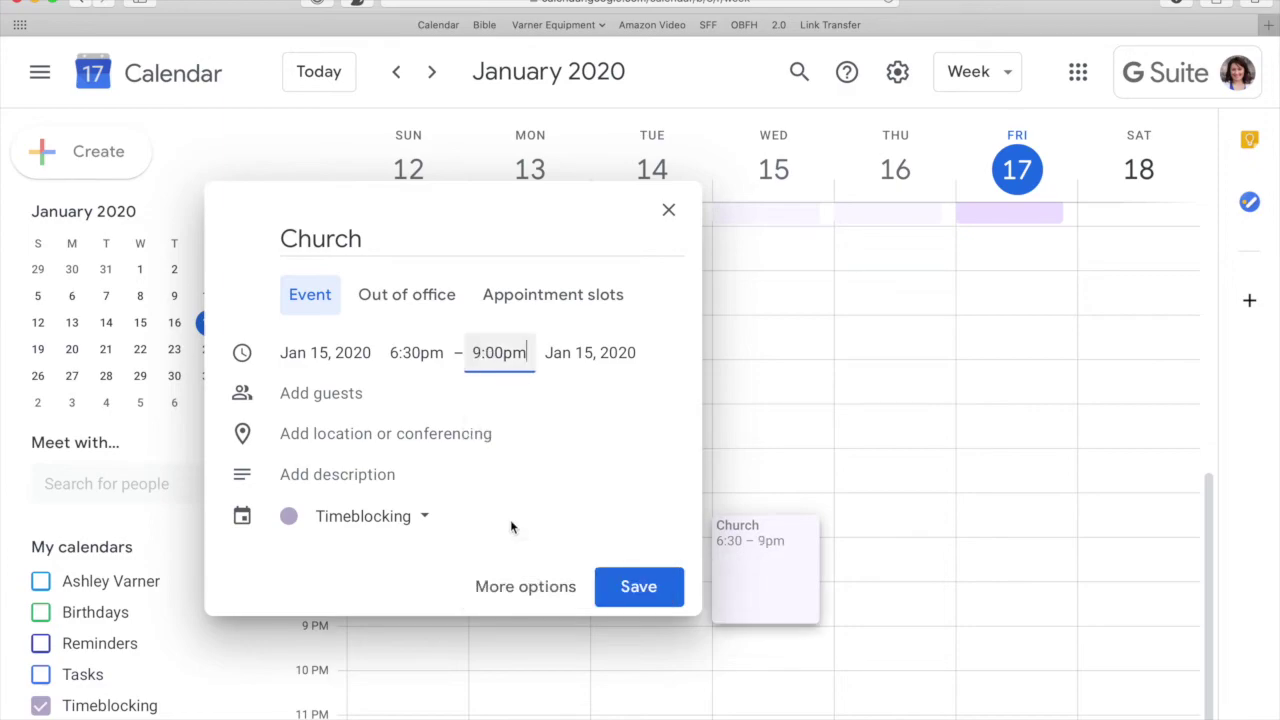
pyautogui.click(634, 586)
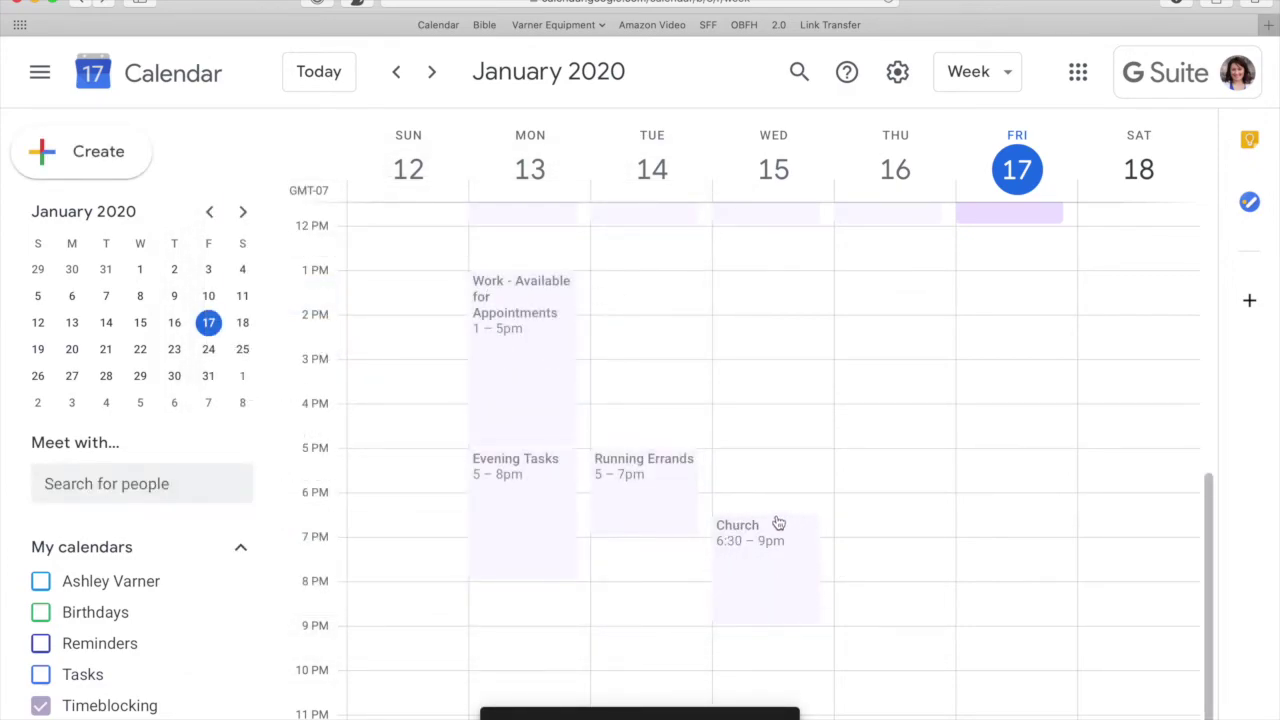
# - Create an untitled Sunday event from 10:30pm to 5:00am the next morning
pyautogui.scroll(5, 755, 615)
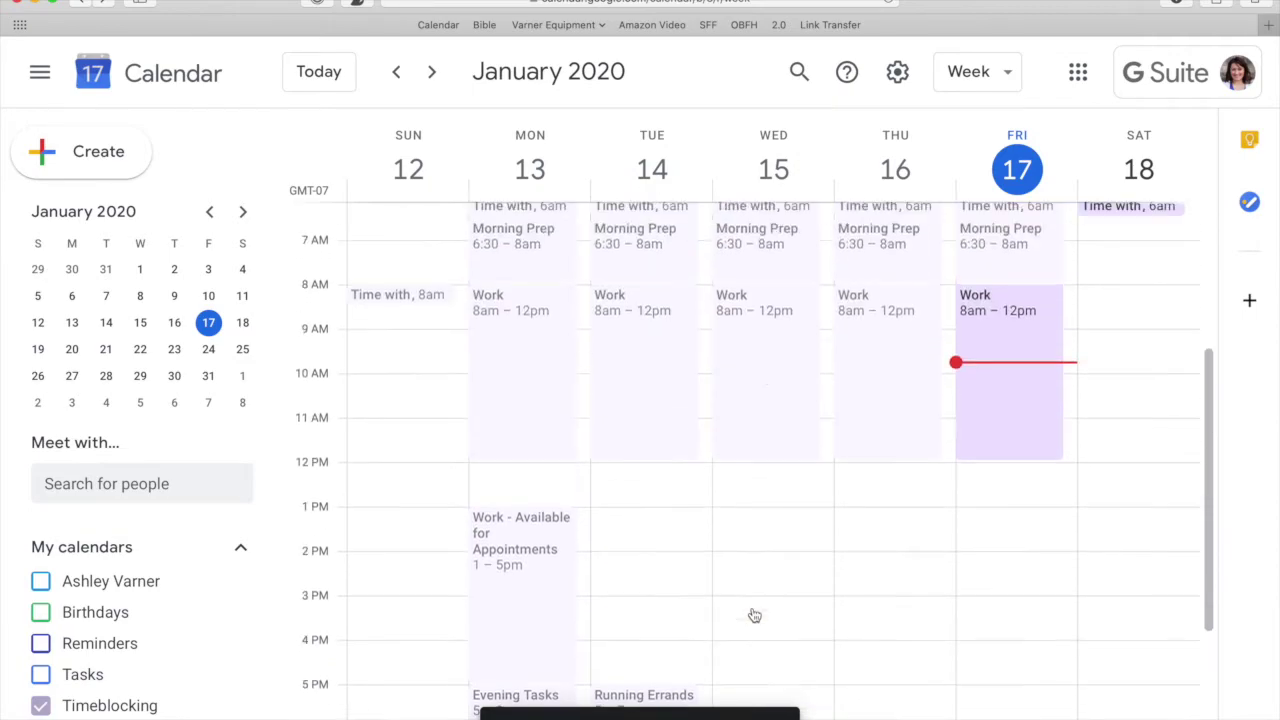
pyautogui.scroll(6, 755, 615)
pyautogui.scroll(-11, 755, 615)
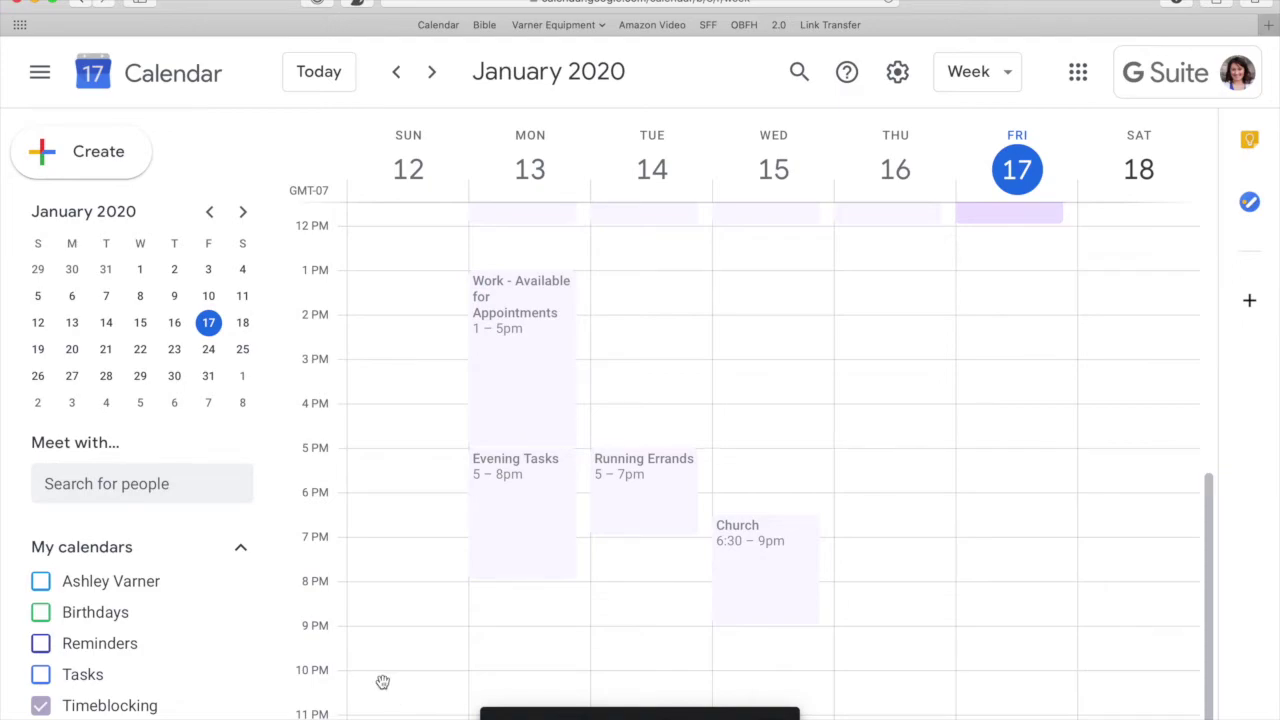
pyautogui.click(381, 681)
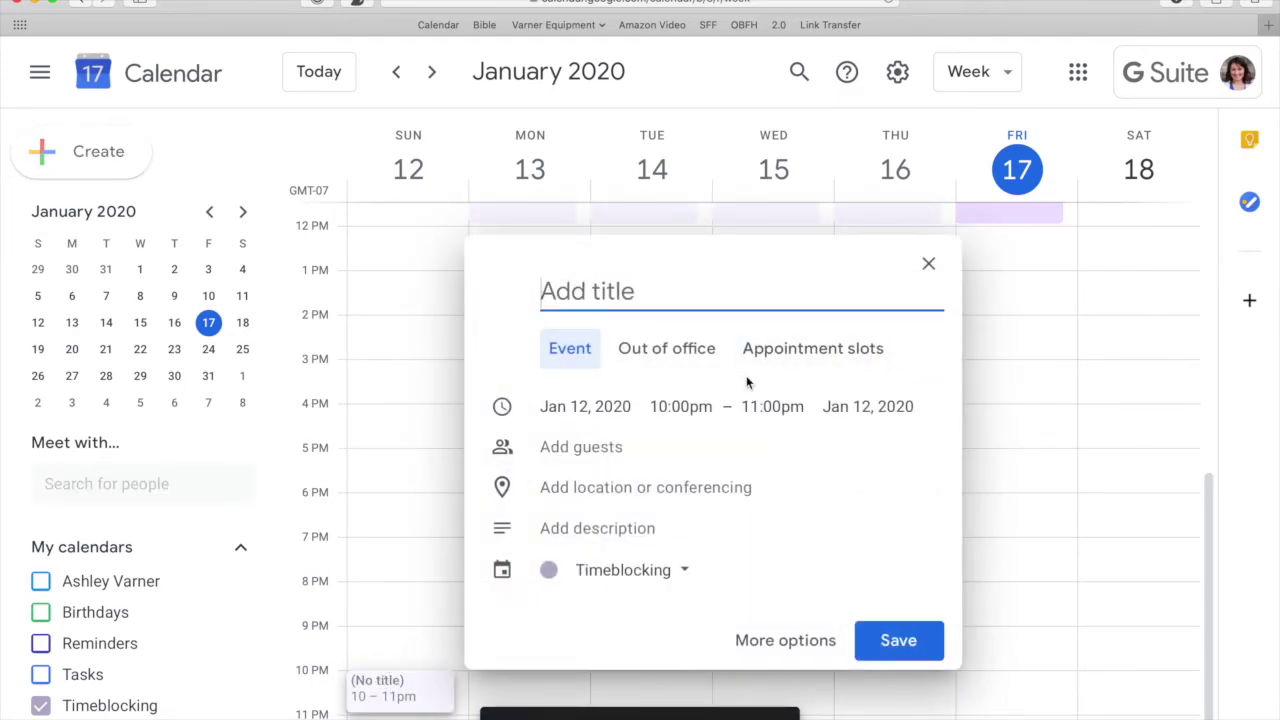
pyautogui.click(688, 404)
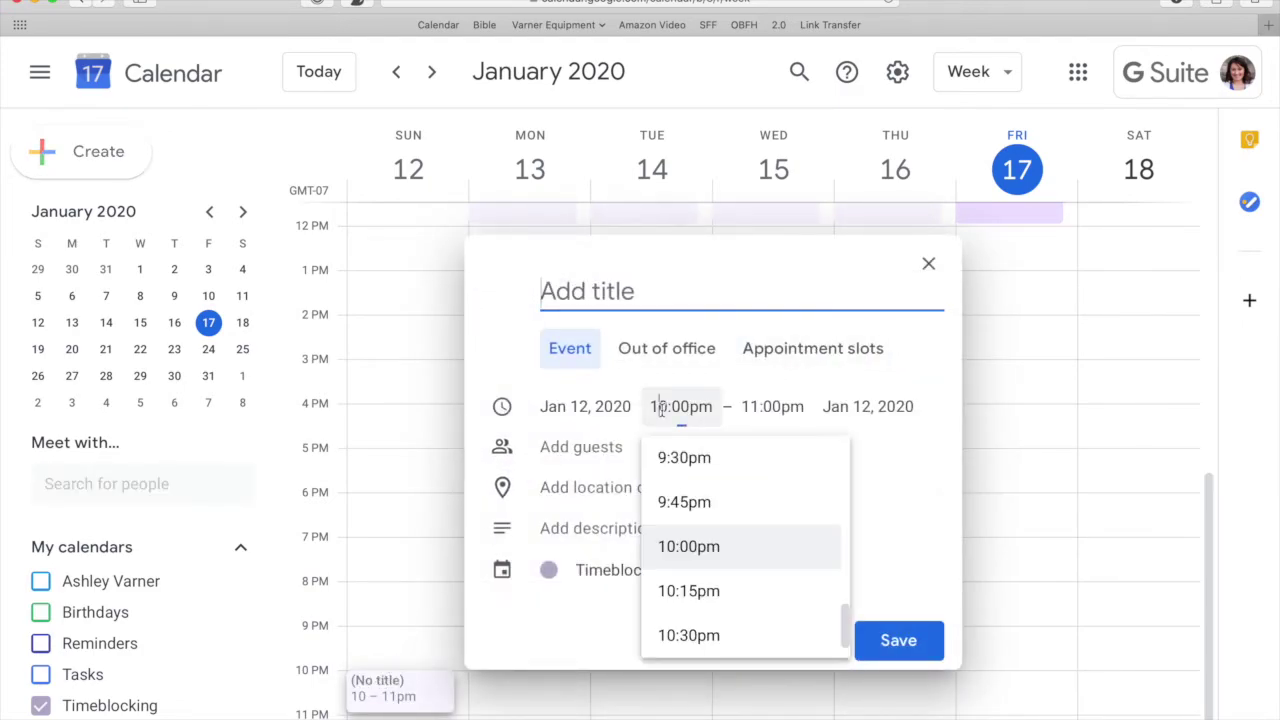
pyautogui.scroll(-2, 695, 543)
pyautogui.click(690, 556)
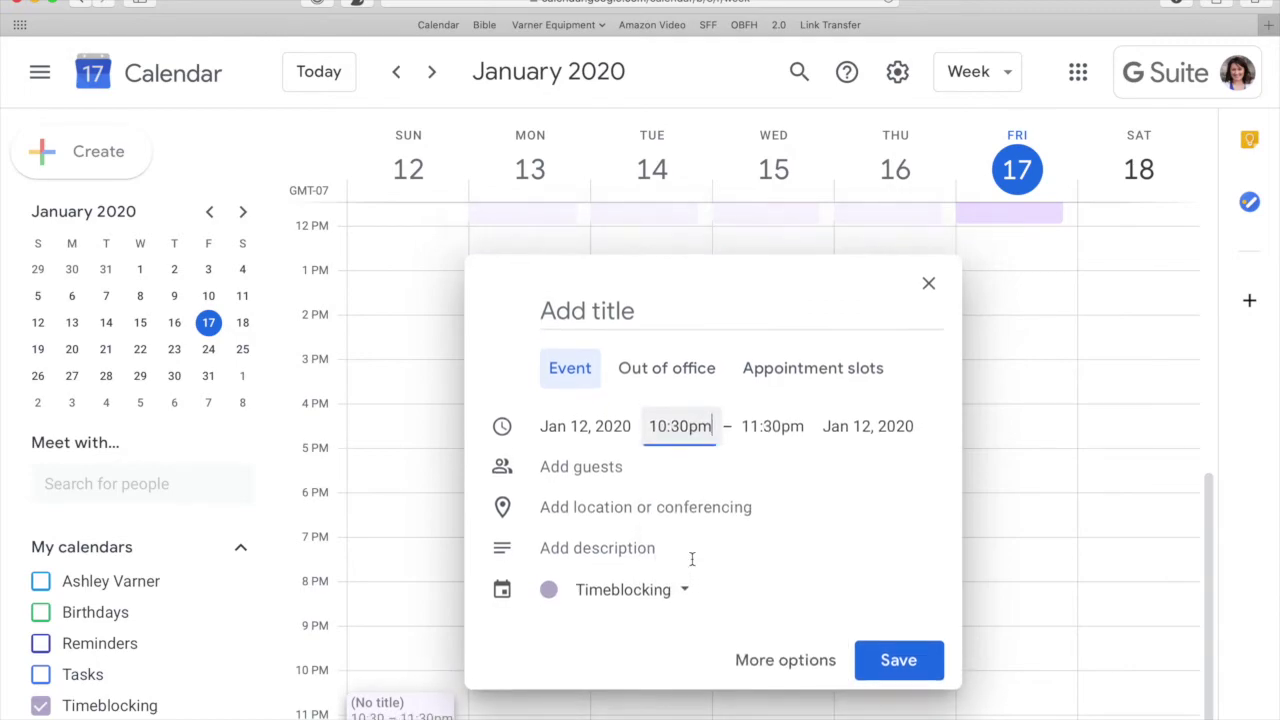
pyautogui.click(772, 428)
pyautogui.scroll(-10, 787, 561)
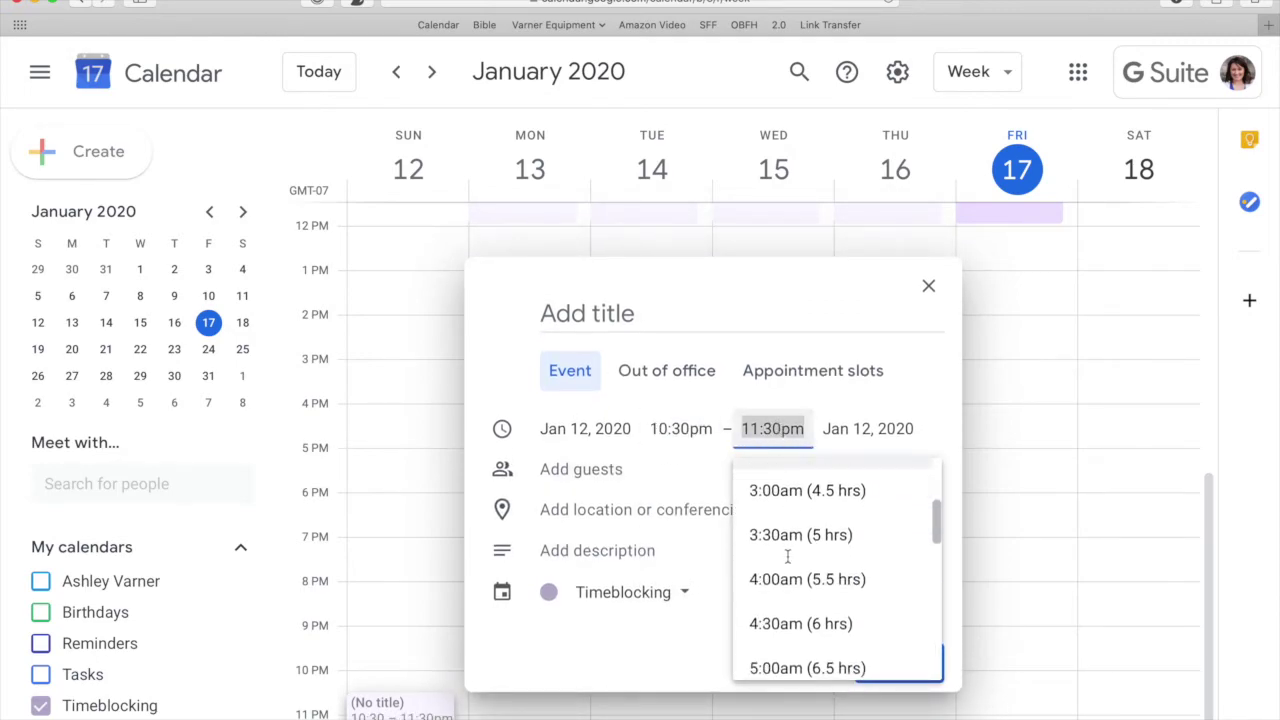
pyautogui.click(787, 556)
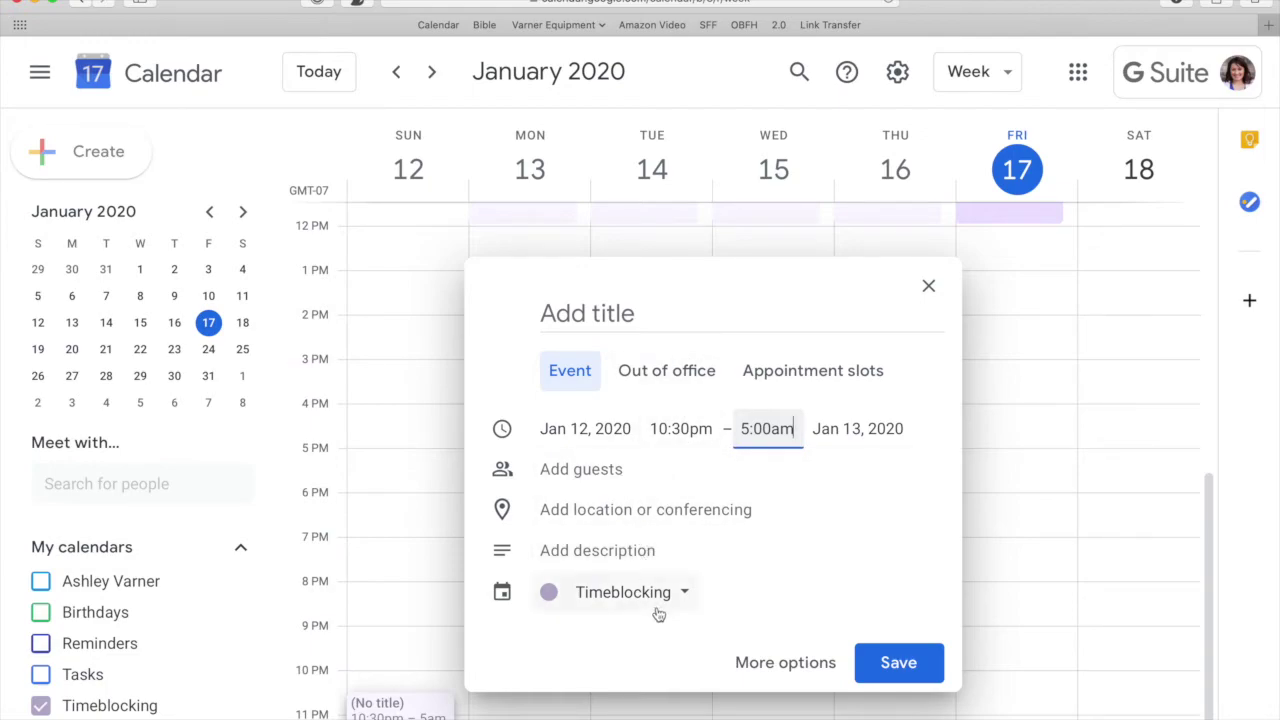
# - Set the block to repeat daily in full event details and save it
pyautogui.click(800, 661)
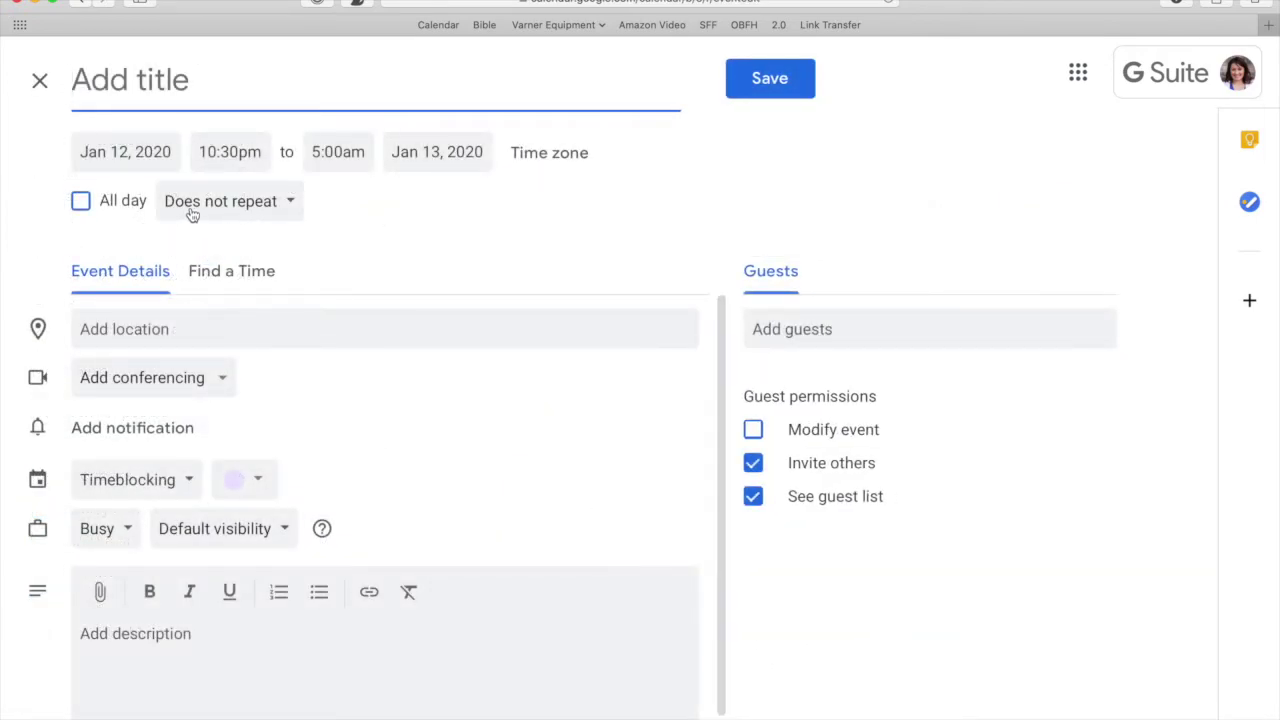
pyautogui.click(192, 205)
pyautogui.click(194, 245)
pyautogui.click(767, 78)
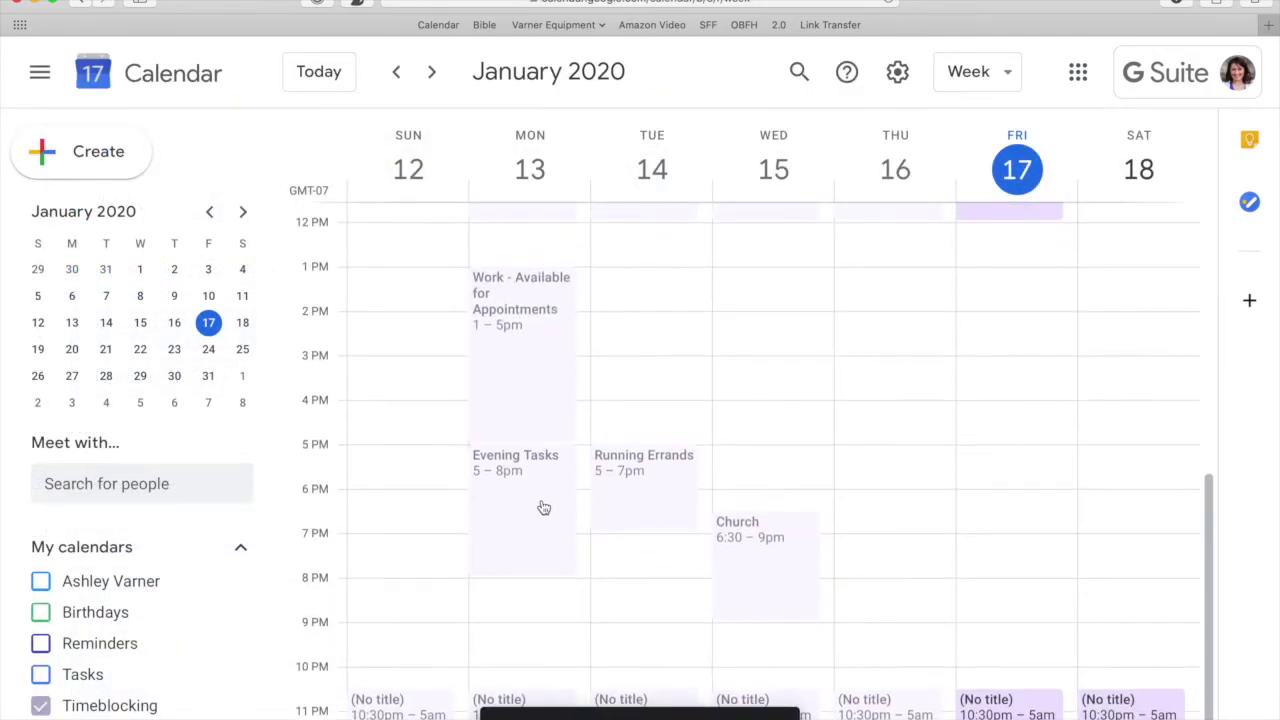
# - Title the nightly 10:30pm–5am block 'Sleep' and apply it to all events in the series
pyautogui.click(386, 710)
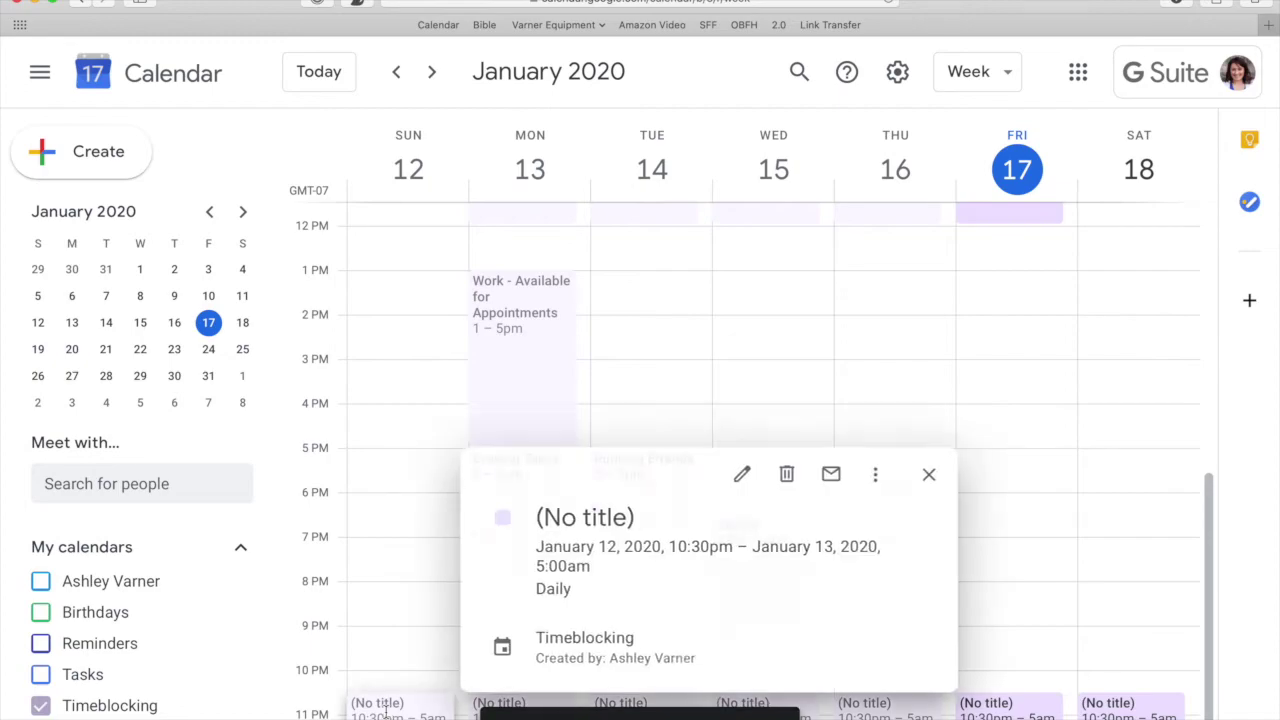
pyautogui.click(746, 473)
pyautogui.click(203, 92)
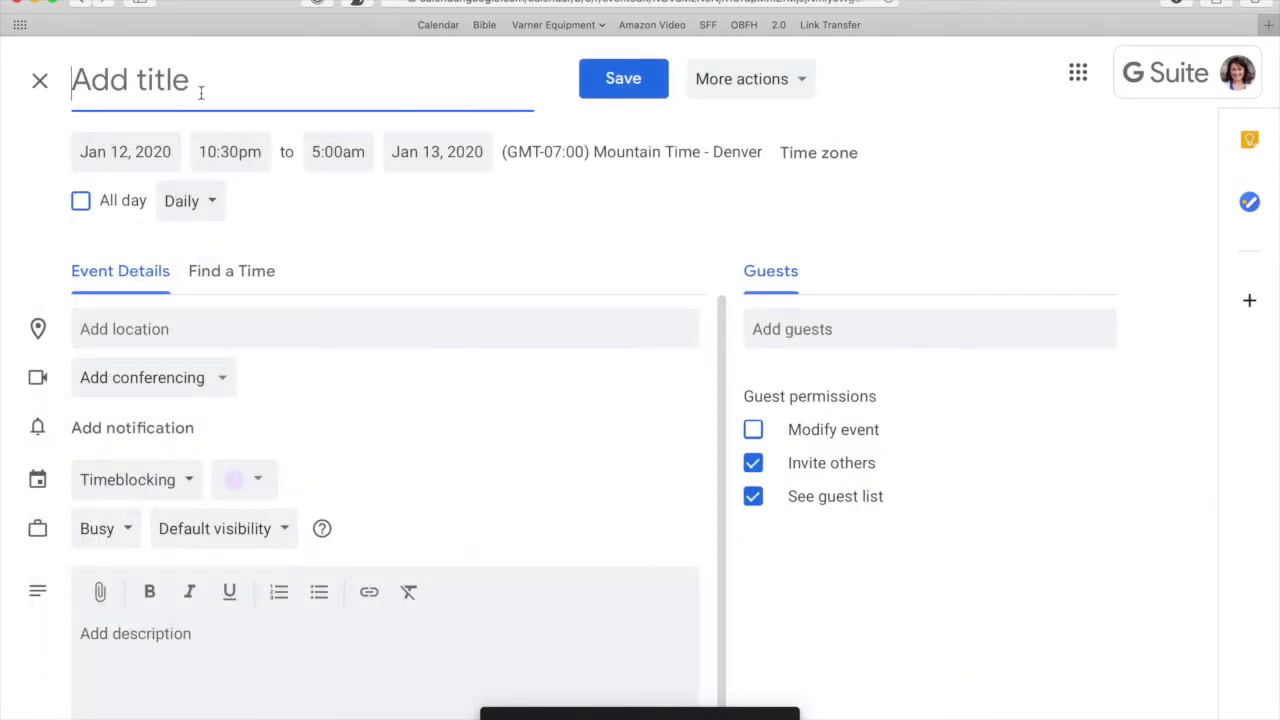
pyautogui.write('Sleep')
pyautogui.click(603, 62)
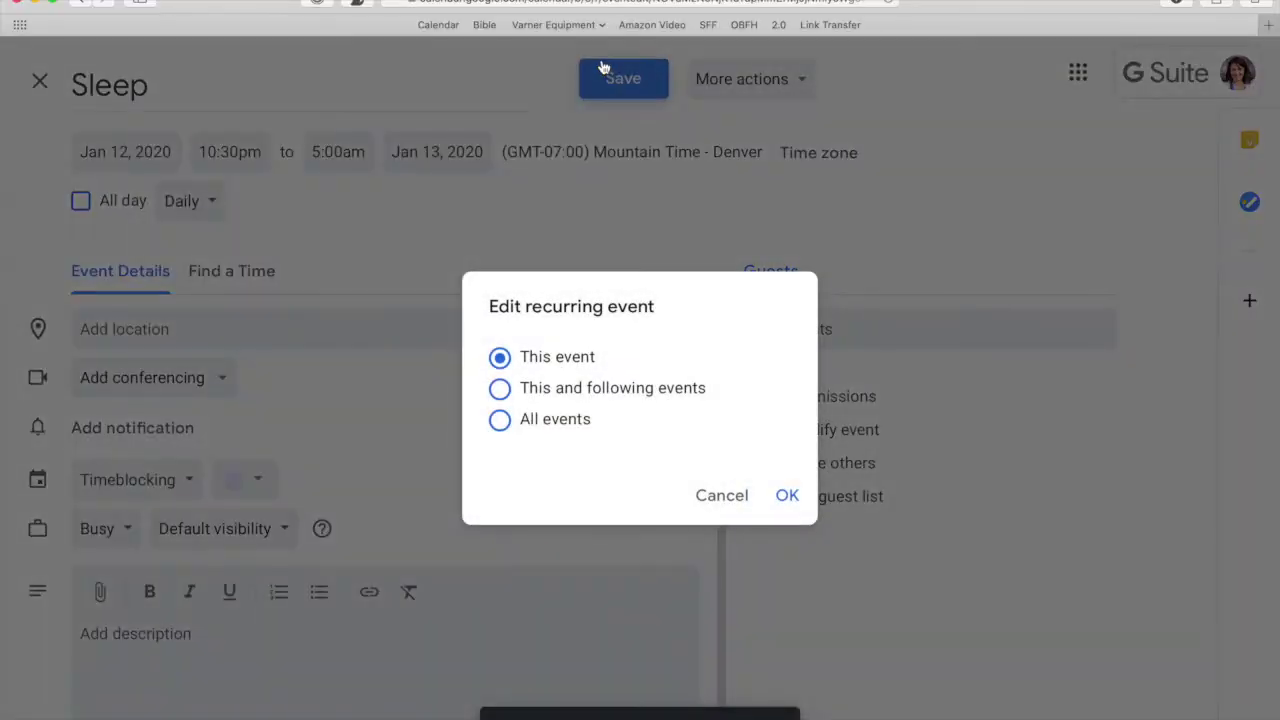
pyautogui.click(651, 390)
pyautogui.click(551, 423)
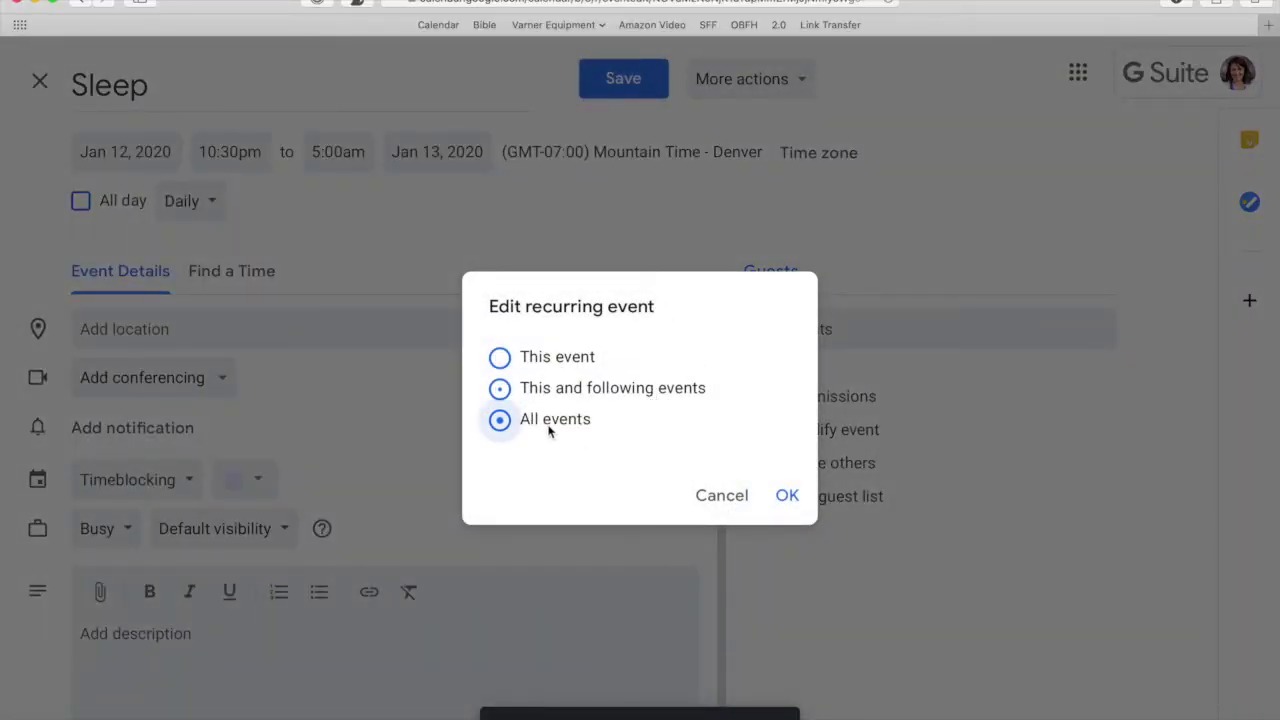
pyautogui.click(786, 494)
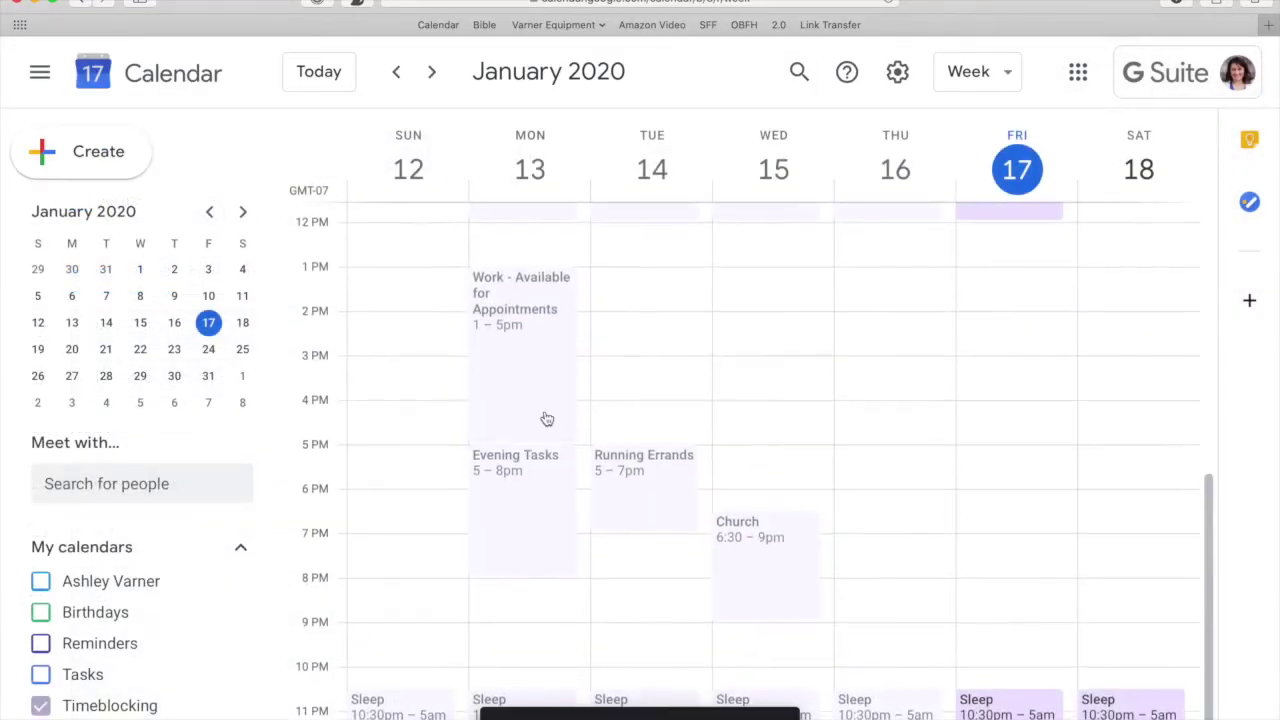
pyautogui.scroll(1, 851, 546)
pyautogui.scroll(10, 851, 549)
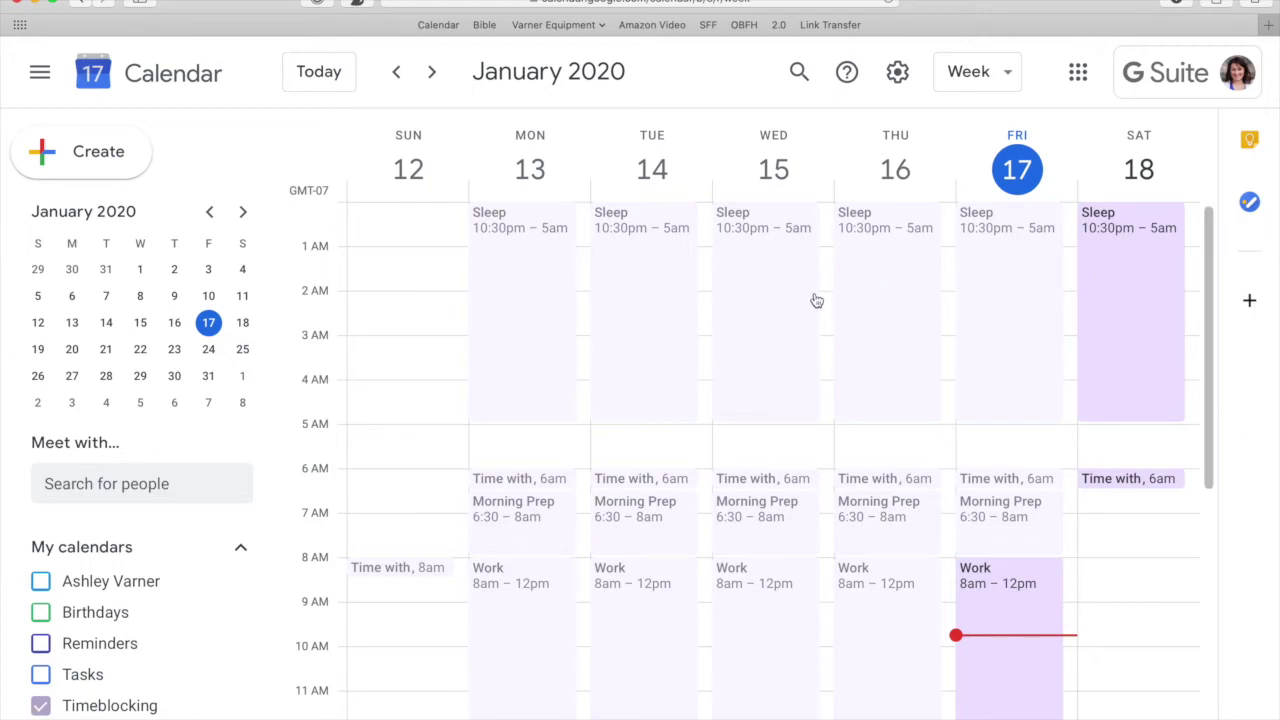
pyautogui.scroll(-3, 816, 300)
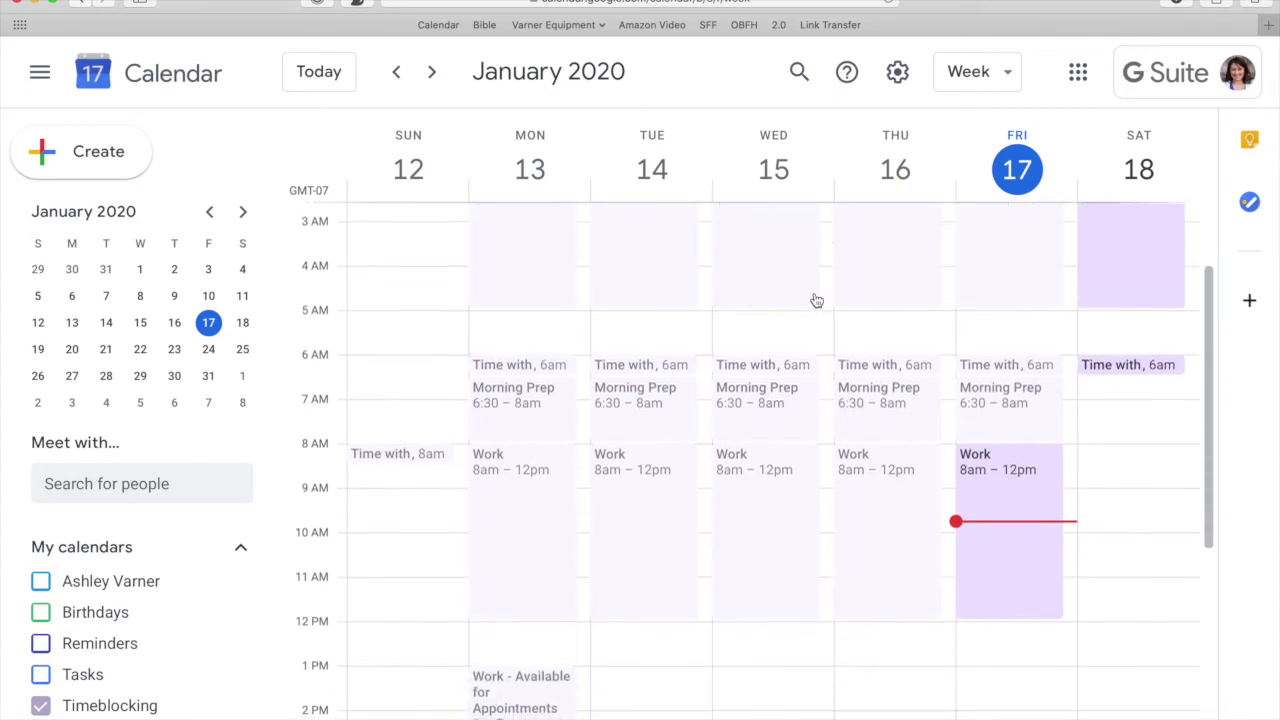
pyautogui.scroll(-8, 781, 430)
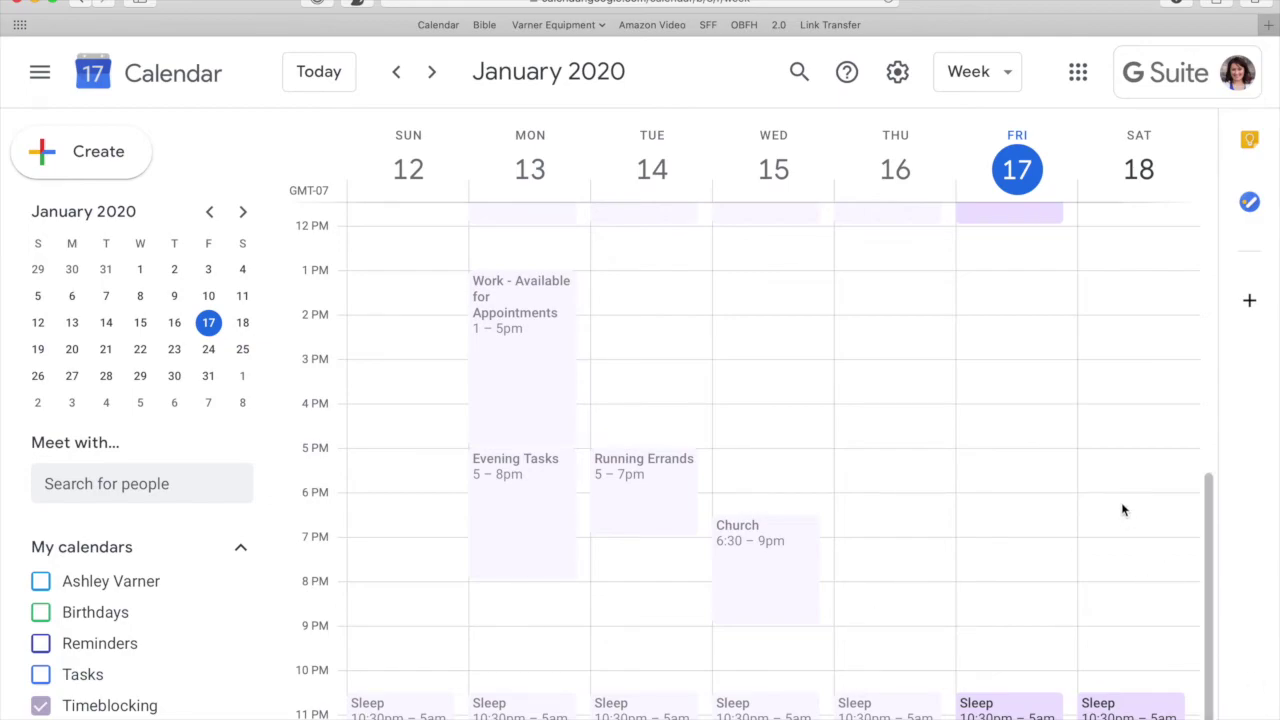
pyautogui.scroll(5, 1121, 508)
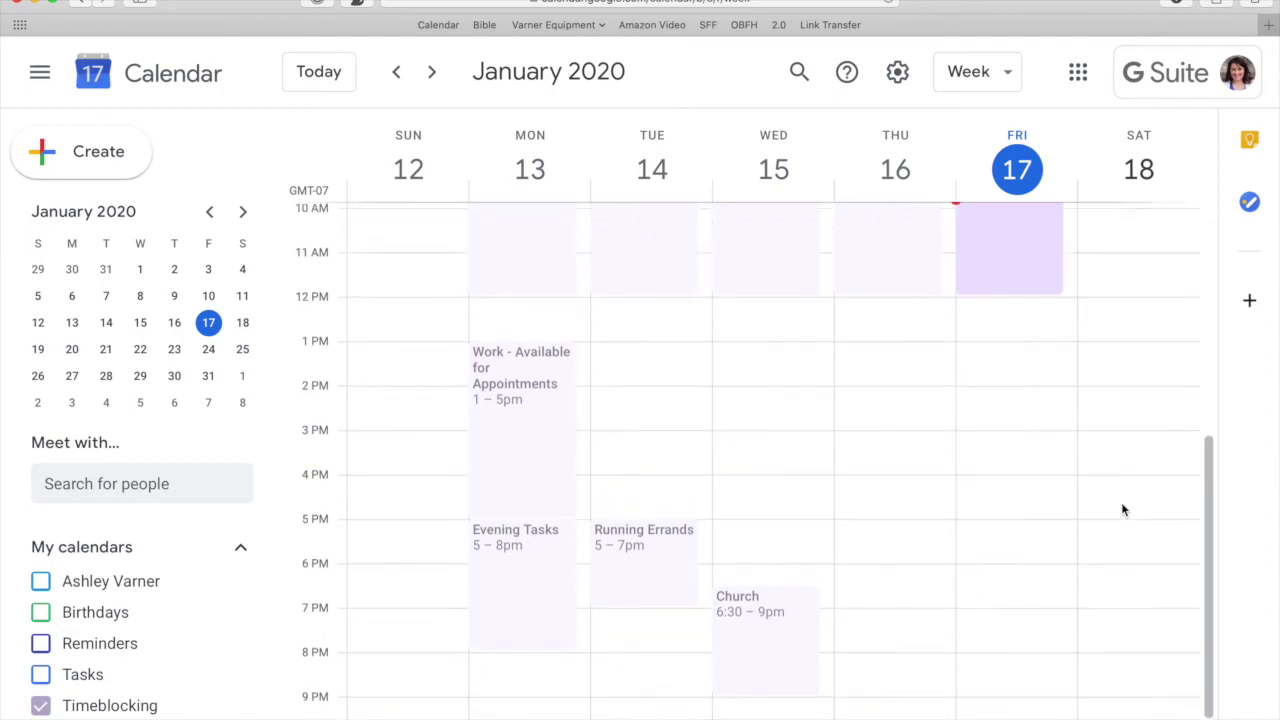
pyautogui.scroll(-2, 1121, 508)
pyautogui.scroll(3, 1121, 508)
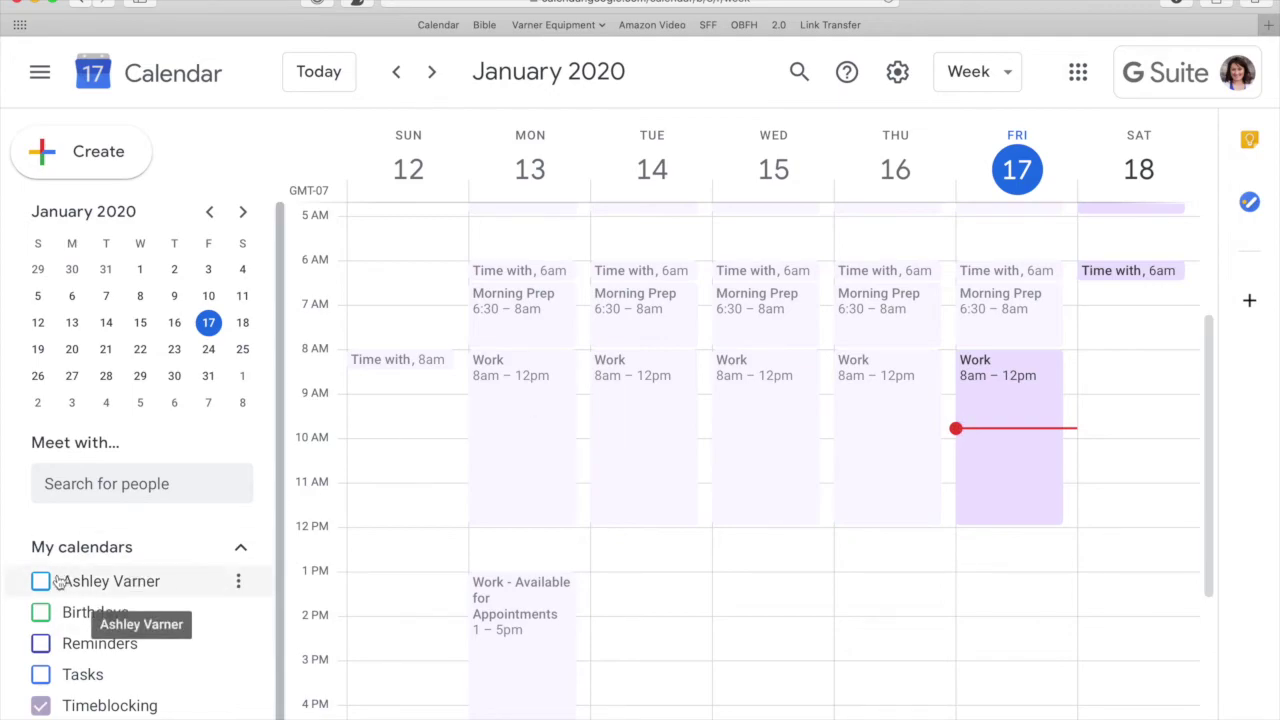
# - Hide Timeblocking, show the personal calendar, and add a Tuesday 10am 'dentist' event
pyautogui.click(41, 706)
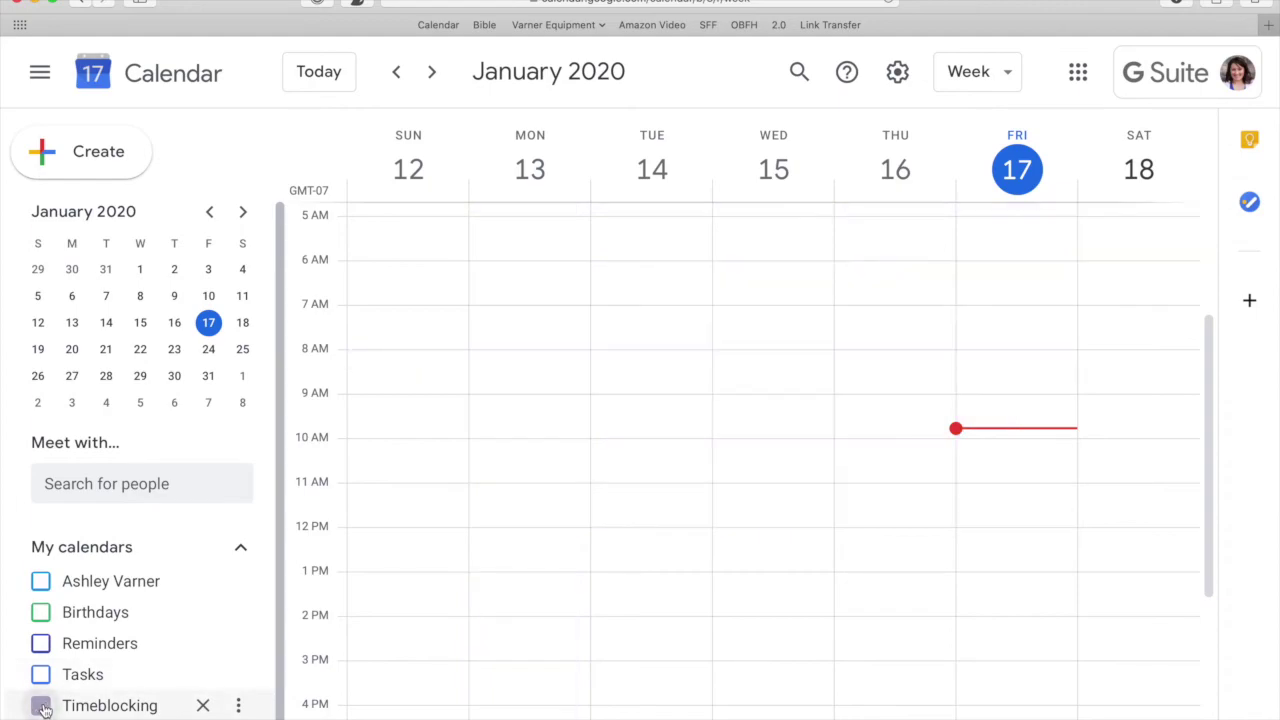
pyautogui.click(40, 581)
pyautogui.click(606, 451)
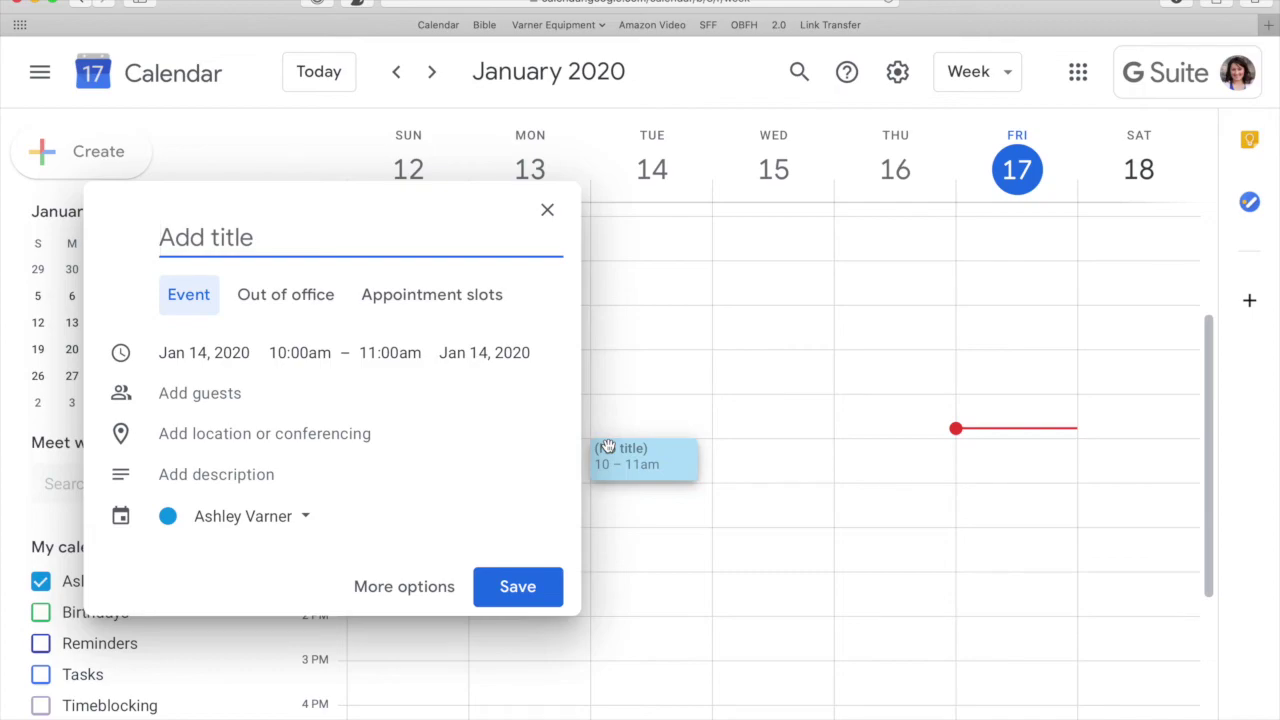
pyautogui.write('dentist')
pyautogui.press('Return')
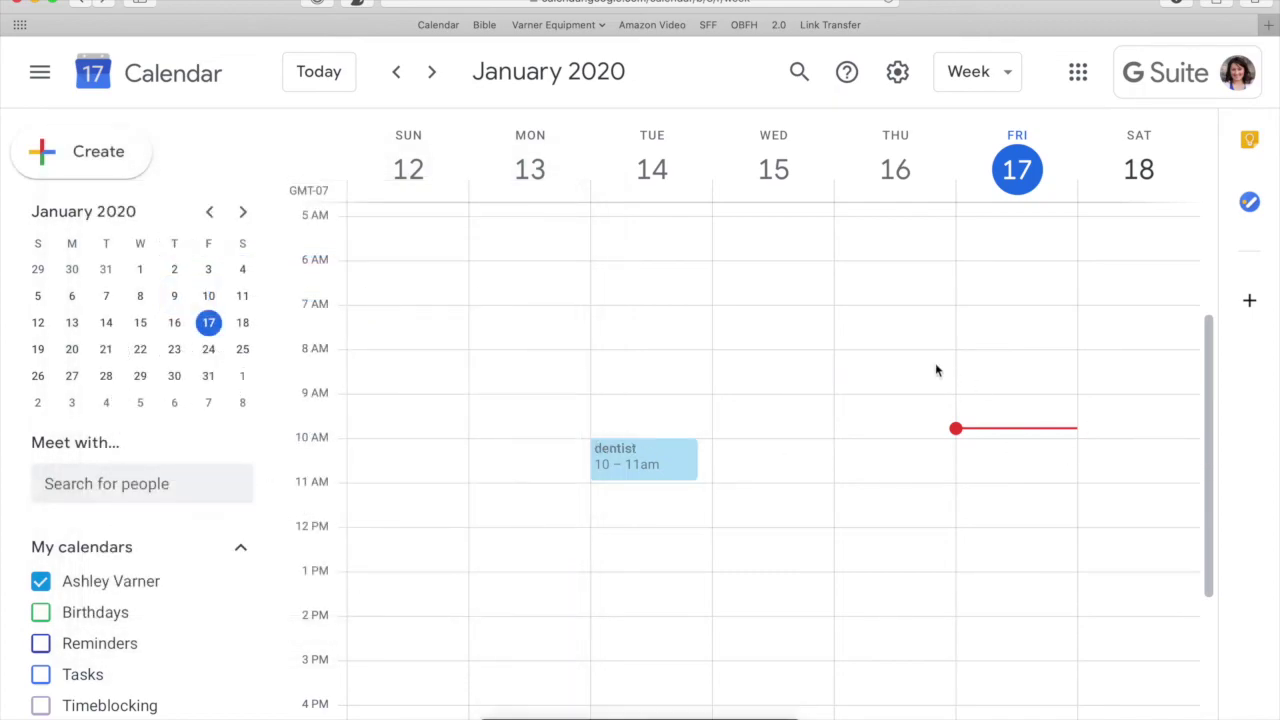
# - Add a Thursday 8:30am 'Pick up birthday supplies' event, then show Timeblocking again
pyautogui.click(920, 381)
pyautogui.write('Pick ')
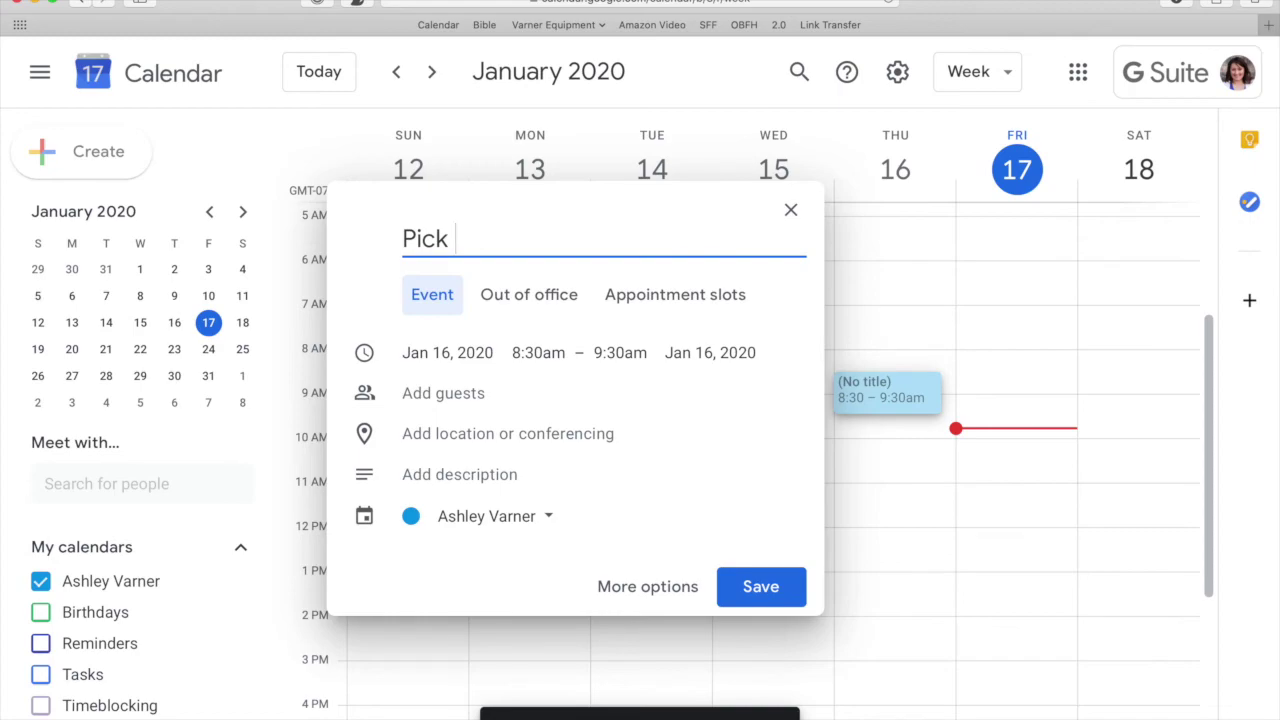
pyautogui.write('up birth')
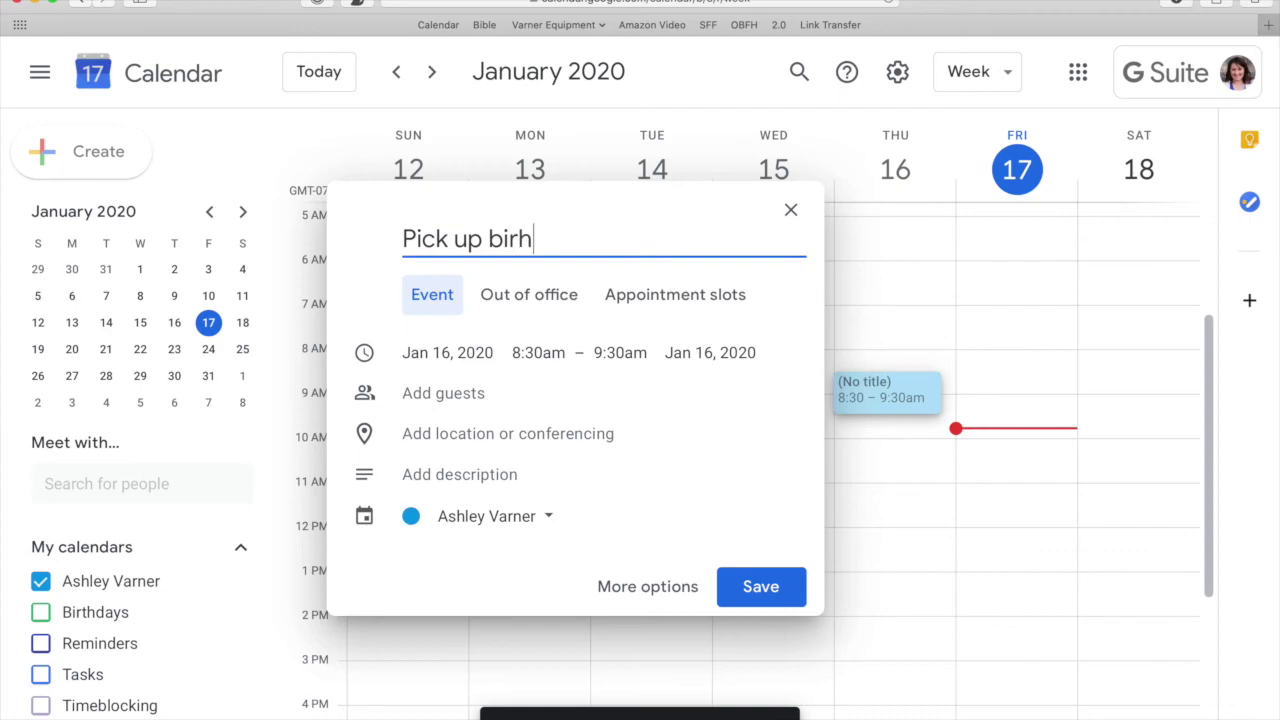
pyautogui.press('BackSpace')
pyautogui.write('thday school')
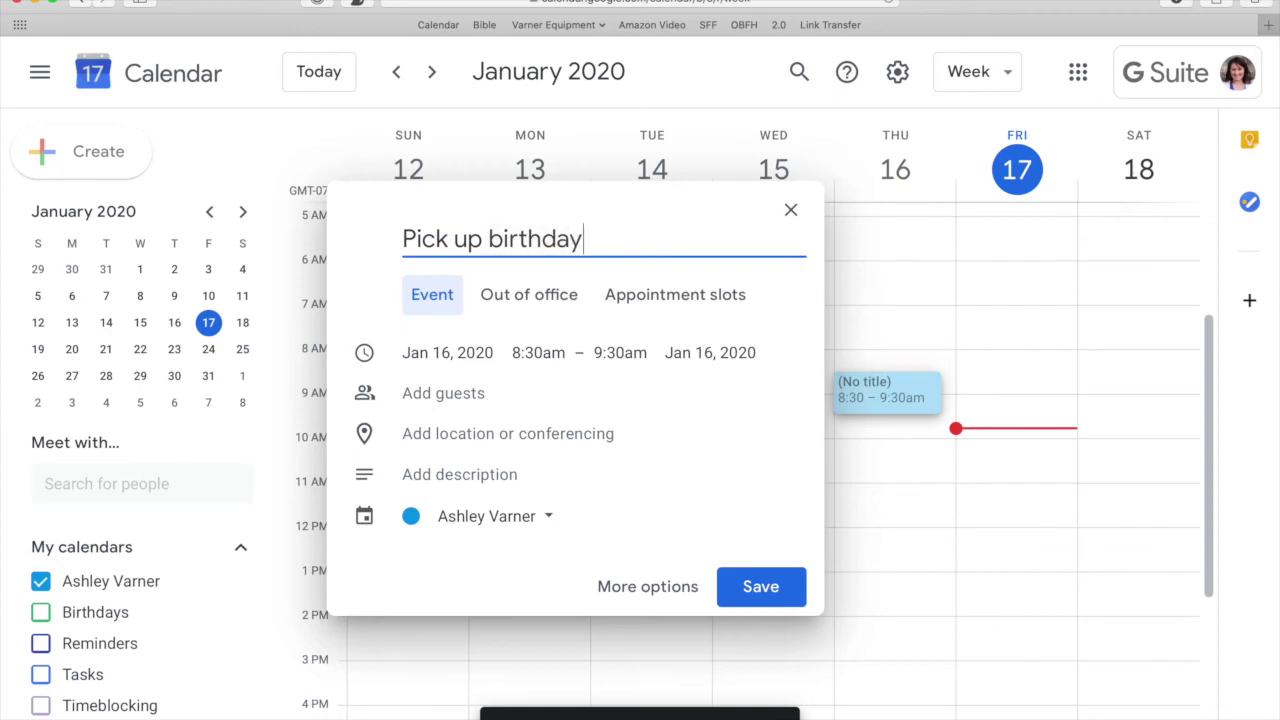
pyautogui.press('BackSpace')
pyautogui.press('BackSpace')
pyautogui.press('BackSpace')
pyautogui.press('BackSpace')
pyautogui.press('BackSpace')
pyautogui.press('BackSpace')
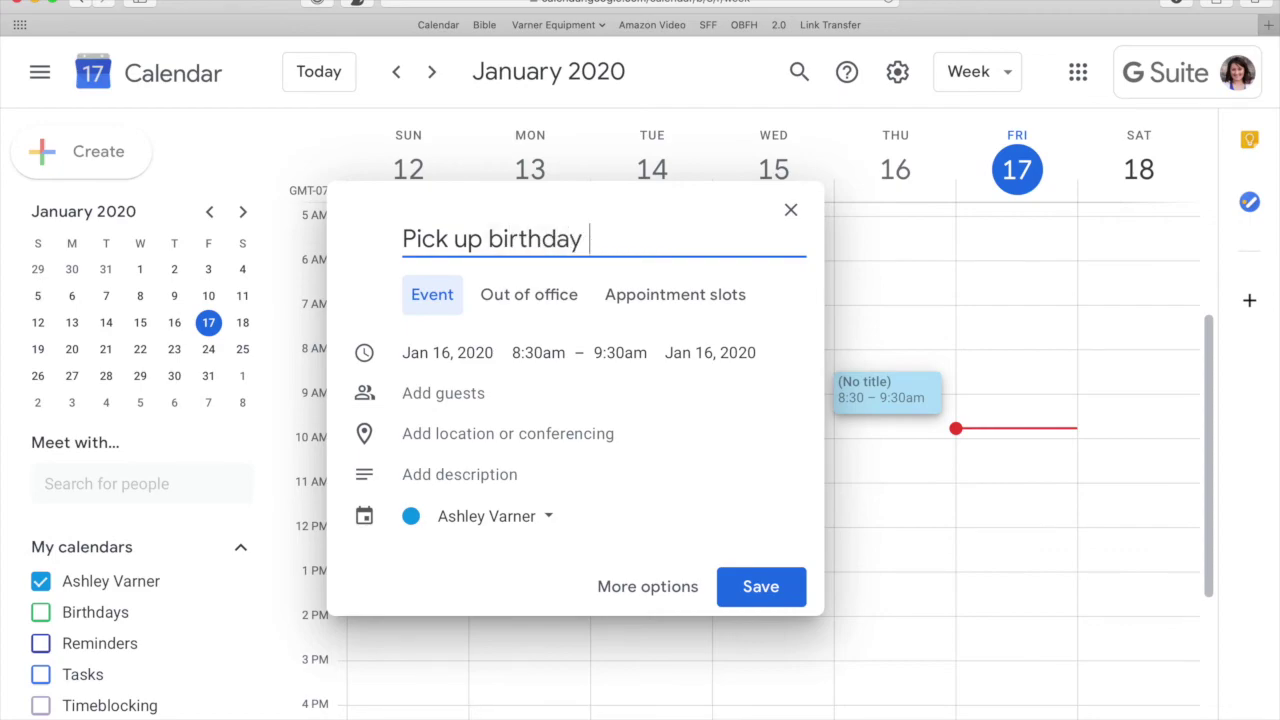
pyautogui.write('supplies')
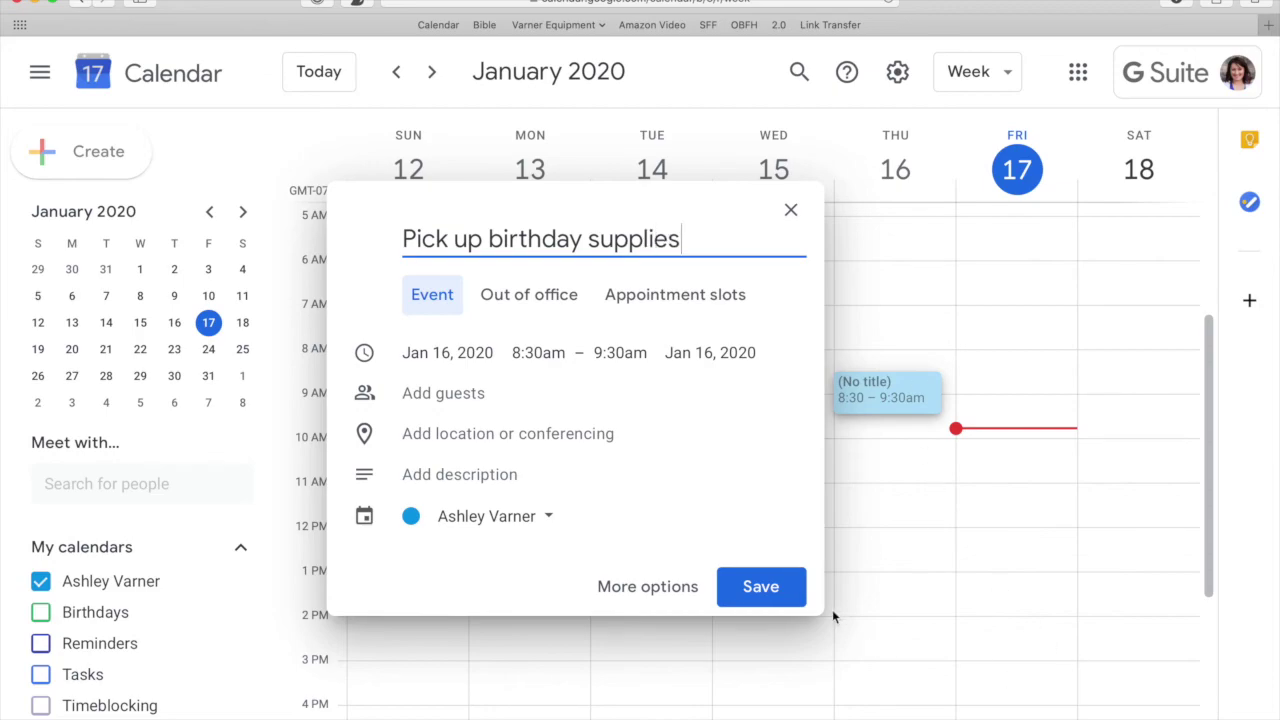
pyautogui.click(775, 590)
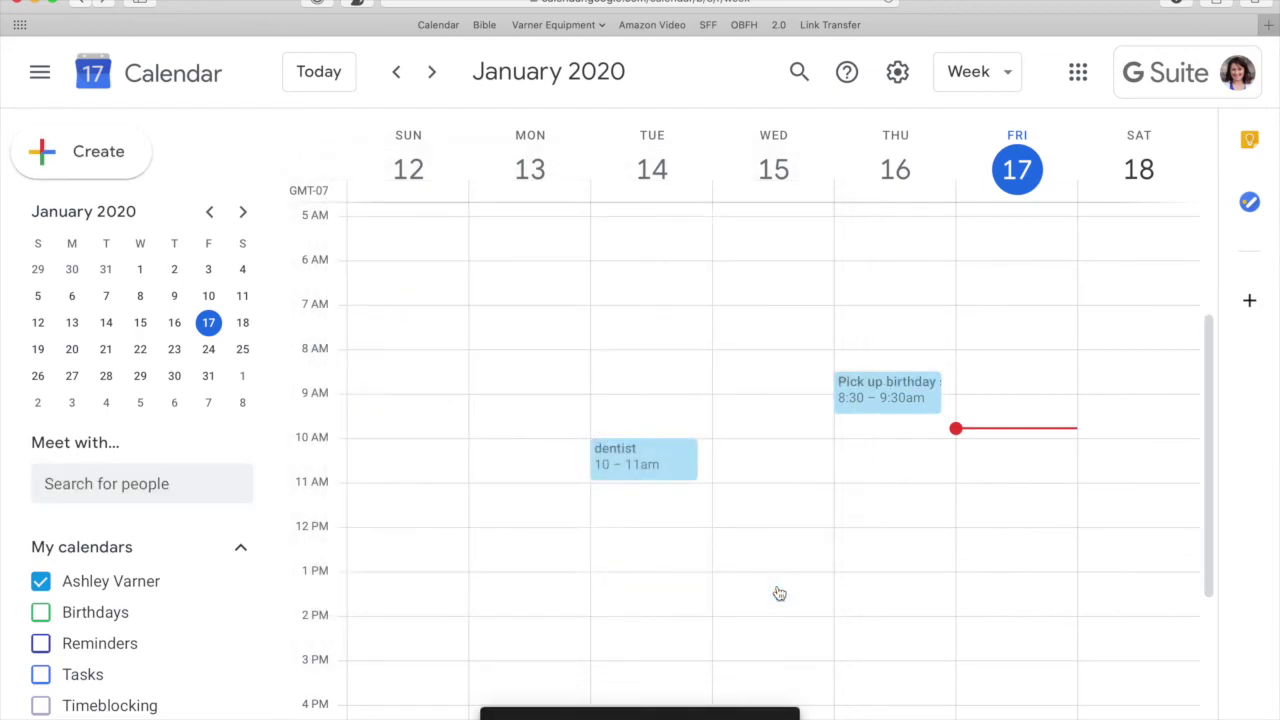
pyautogui.click(40, 706)
# - Move the dentist event to Monday 3–4pm and the pickup to Tuesday 5:30pm
pyautogui.scroll(-4, 909, 522)
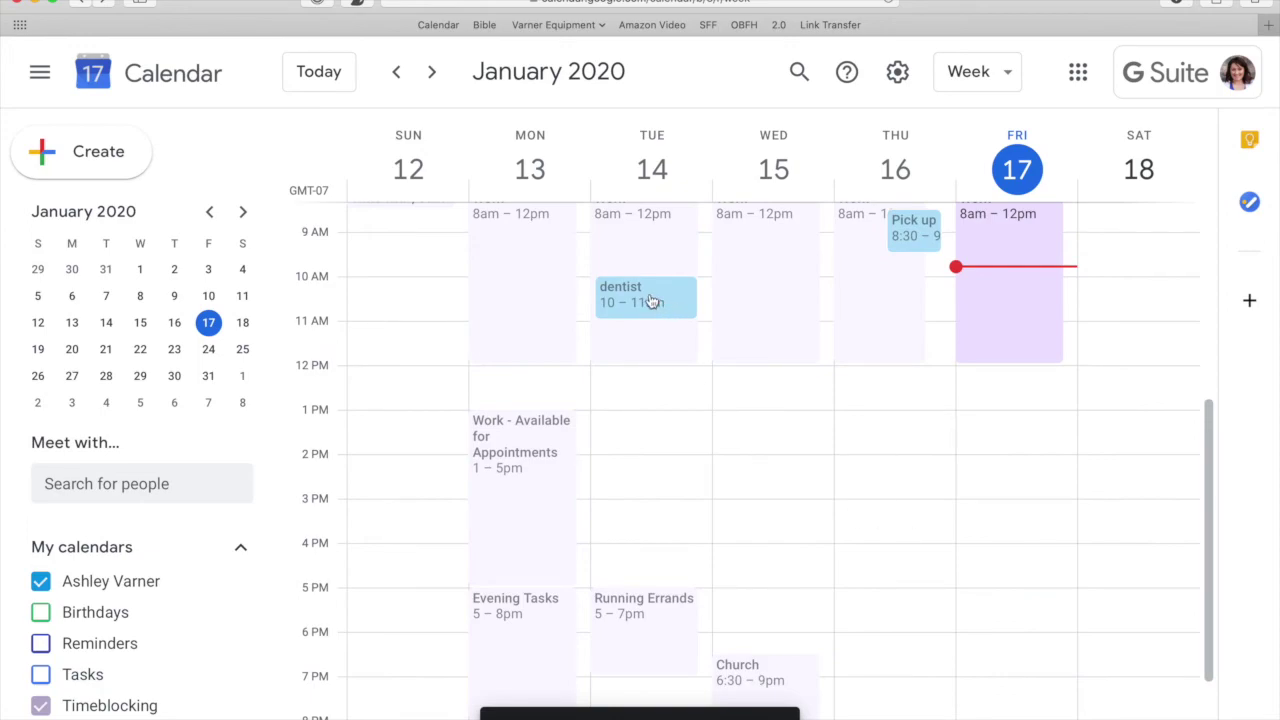
pyautogui.moveTo(651, 302); pyautogui.dragTo(520, 511)
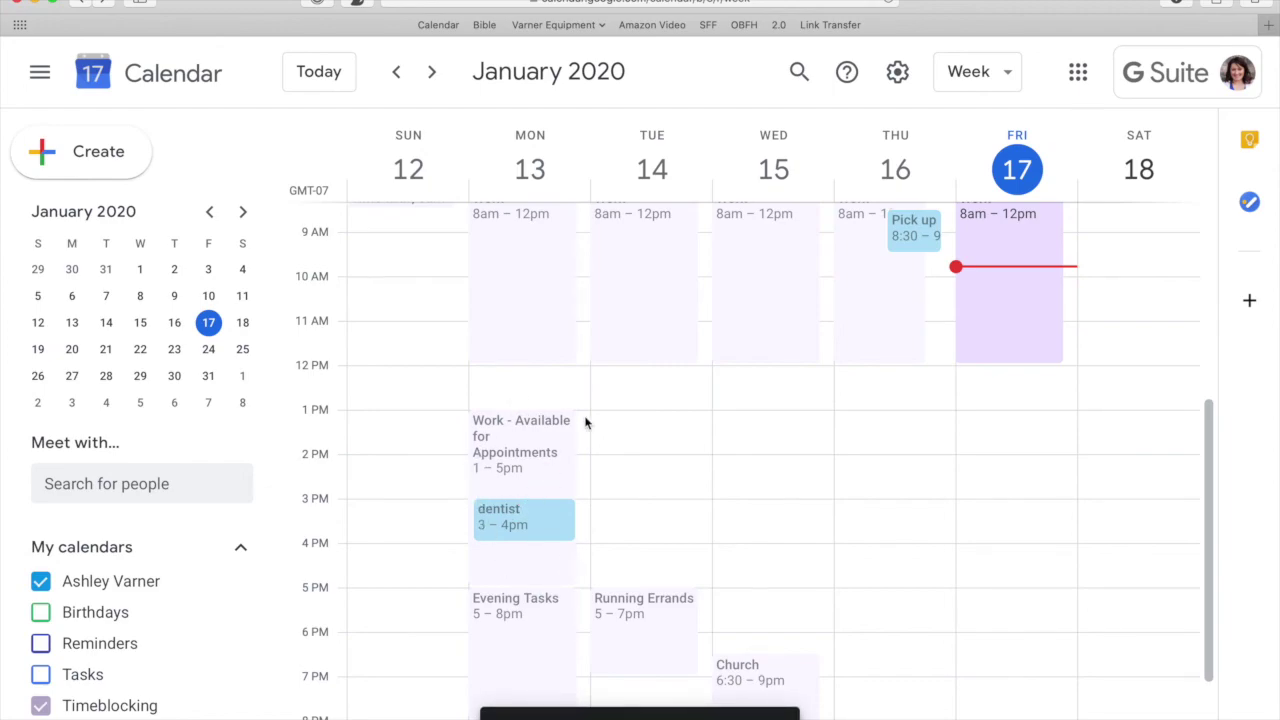
pyautogui.scroll(1, 796, 378)
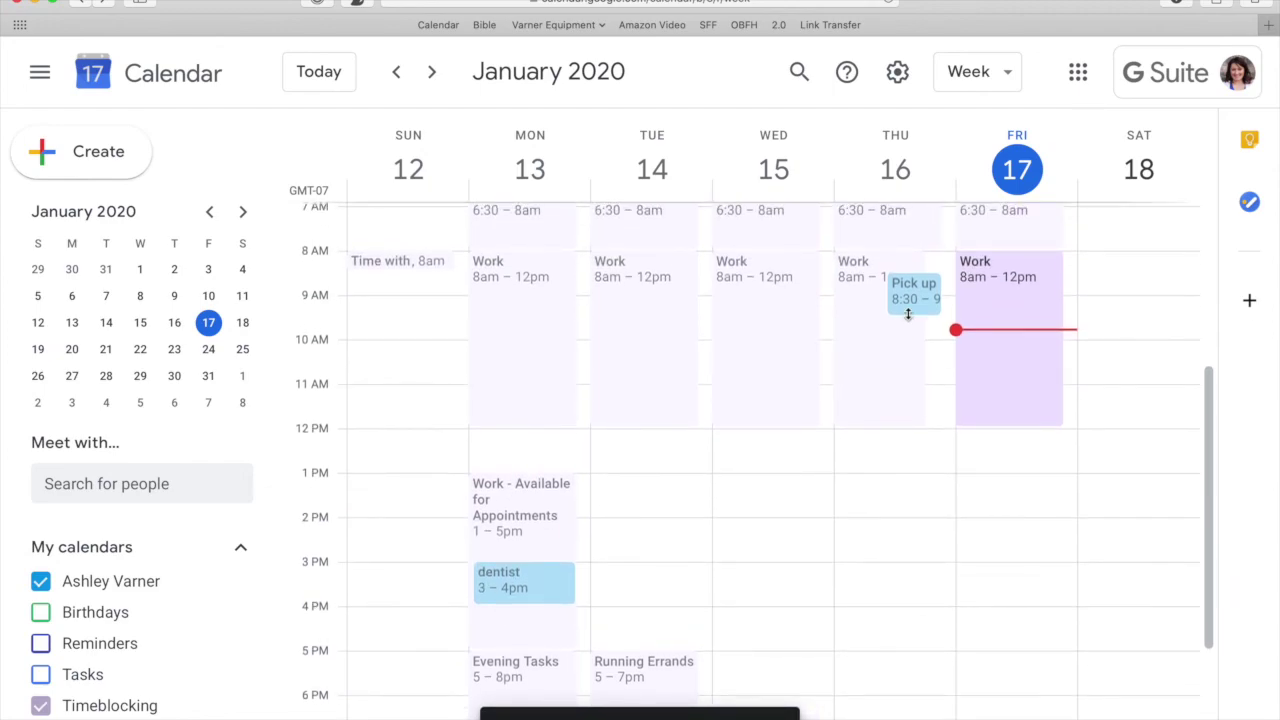
pyautogui.moveTo(914, 294); pyautogui.dragTo(700, 560)
pyautogui.scroll(-3, 699, 556)
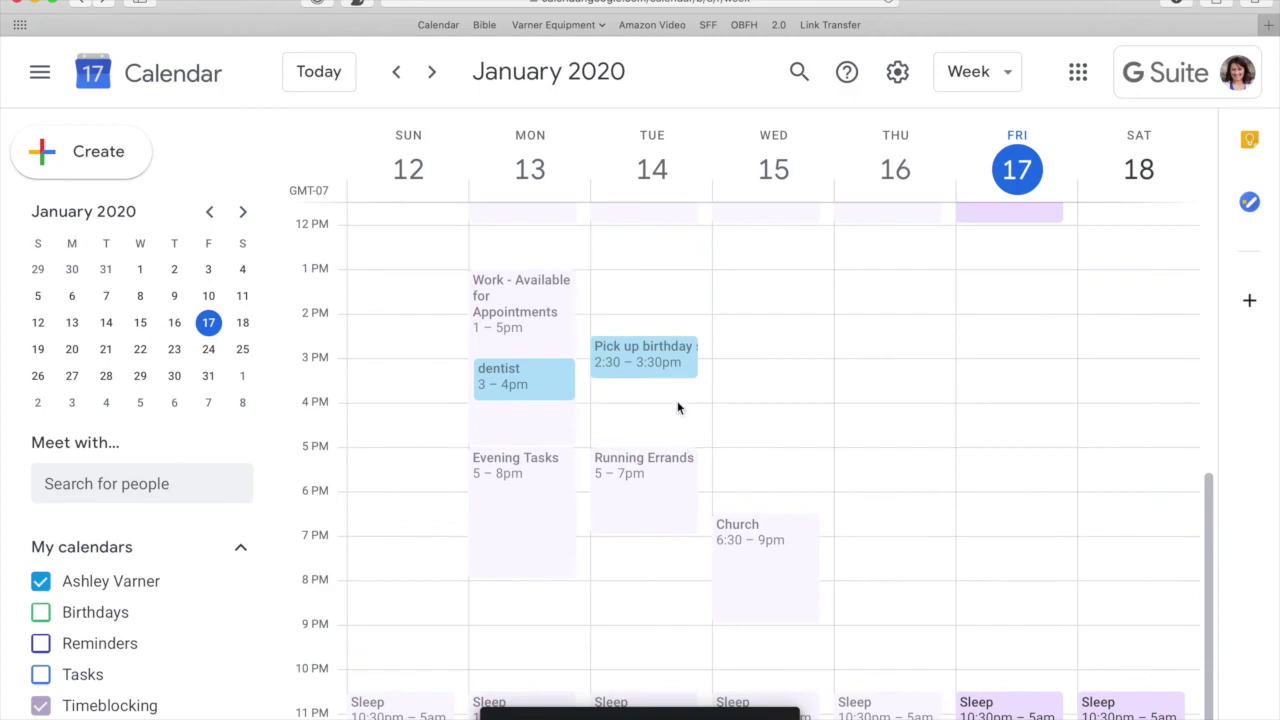
pyautogui.moveTo(664, 368); pyautogui.dragTo(661, 508)
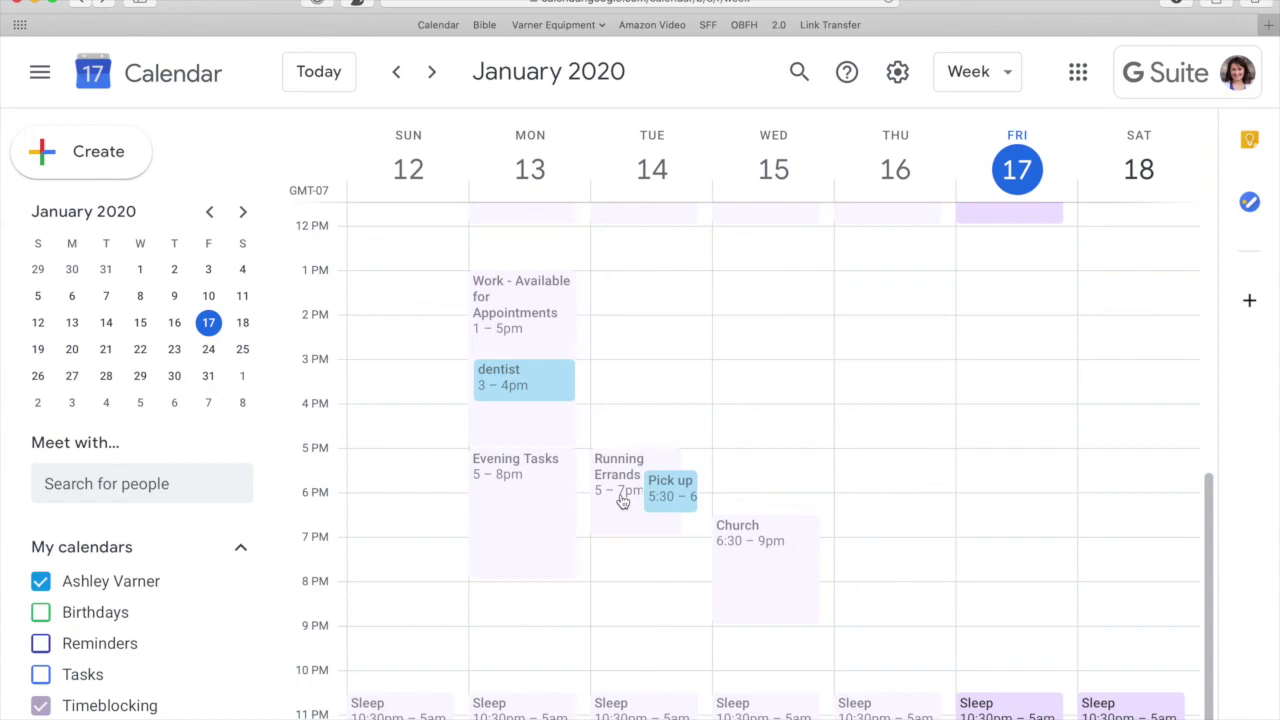
pyautogui.scroll(5, 622, 500)
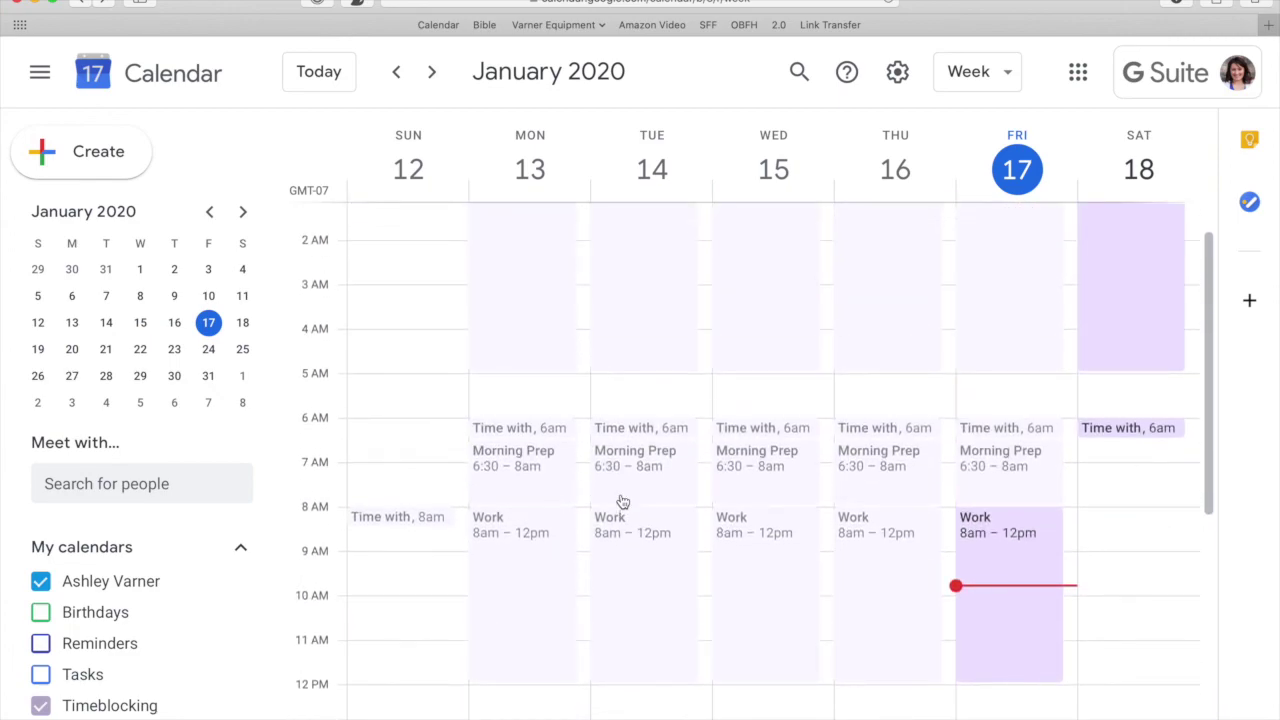